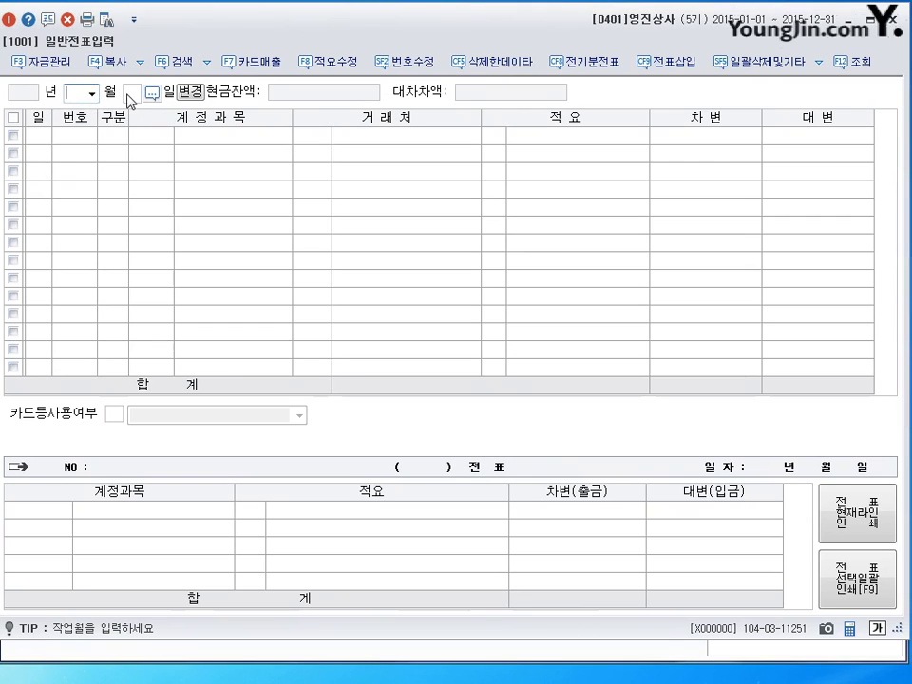
- Set the general voucher entry period to month 01 and working day 1
click(91, 93)
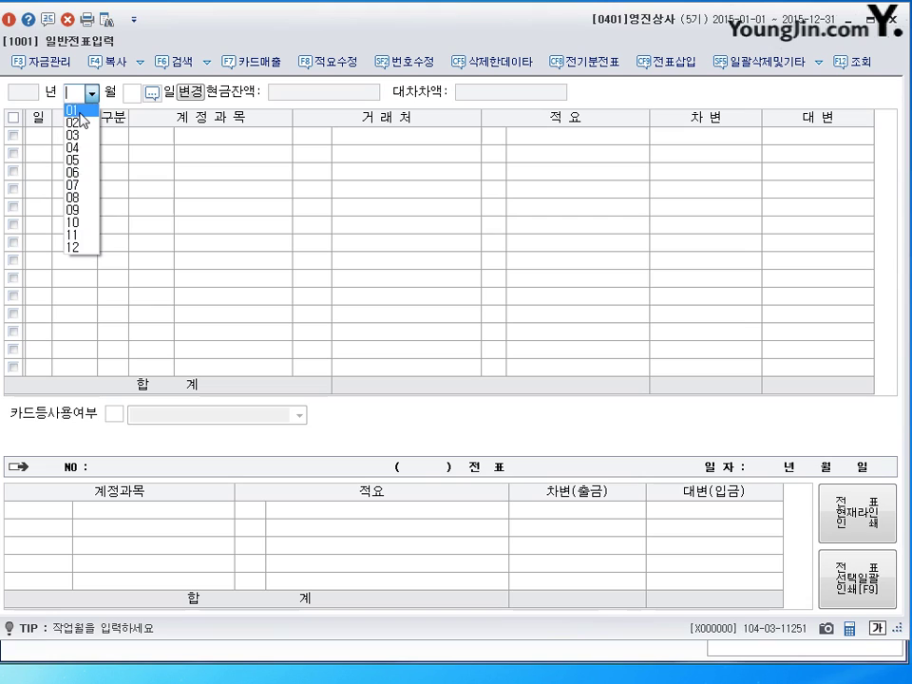
click(81, 112)
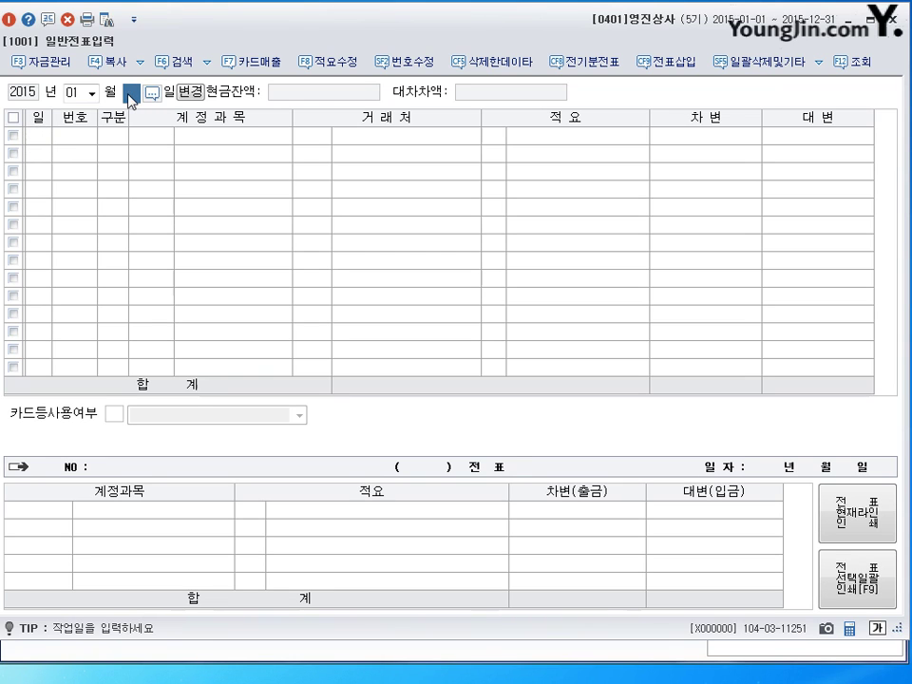
text(1)
key(Return)
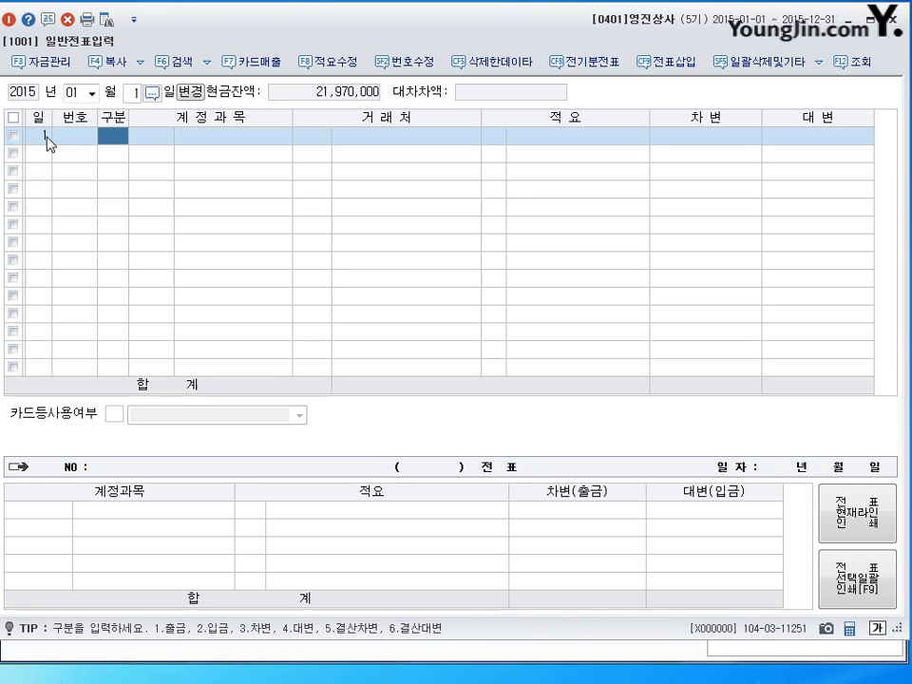
- Clear the working day for January and enter day 1 in the first voucher row instead
key(Escape)
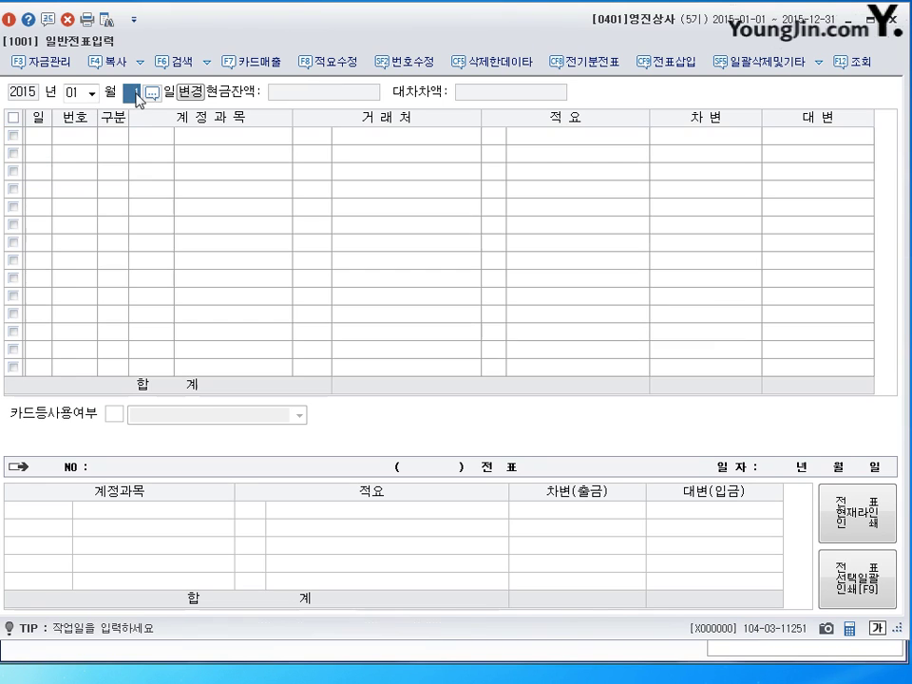
key(Delete)
key(Return)
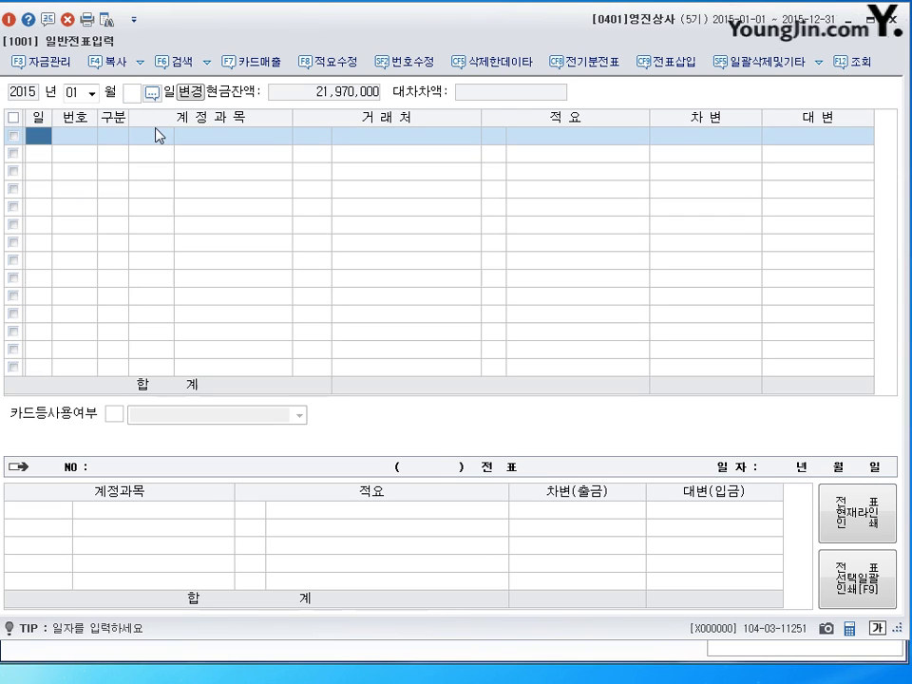
click(40, 139)
text(1)
key(Return)
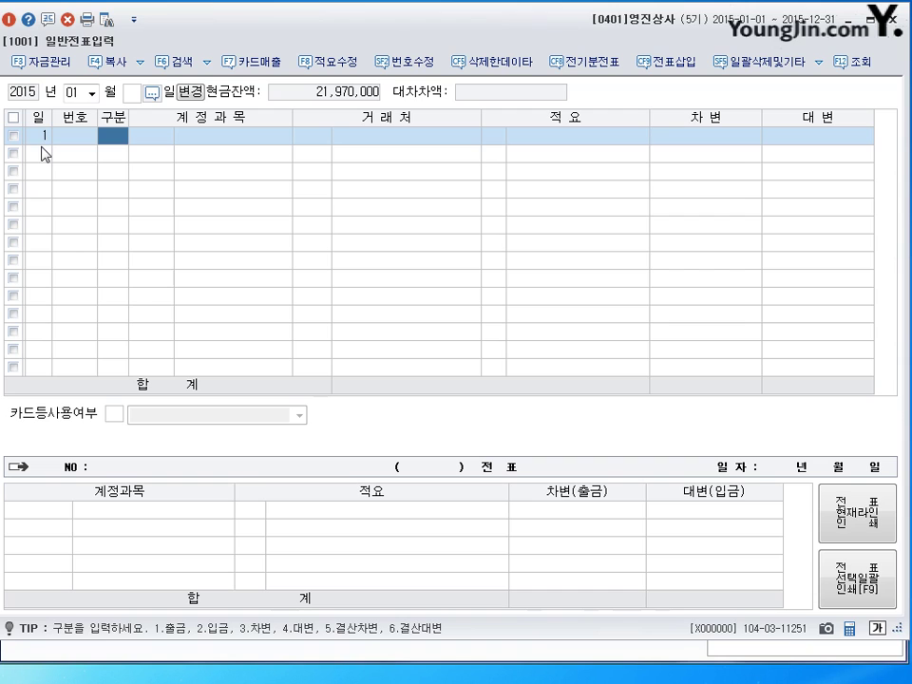
- Switch the January entry to working day 1 and back to a blank working day
click(133, 92)
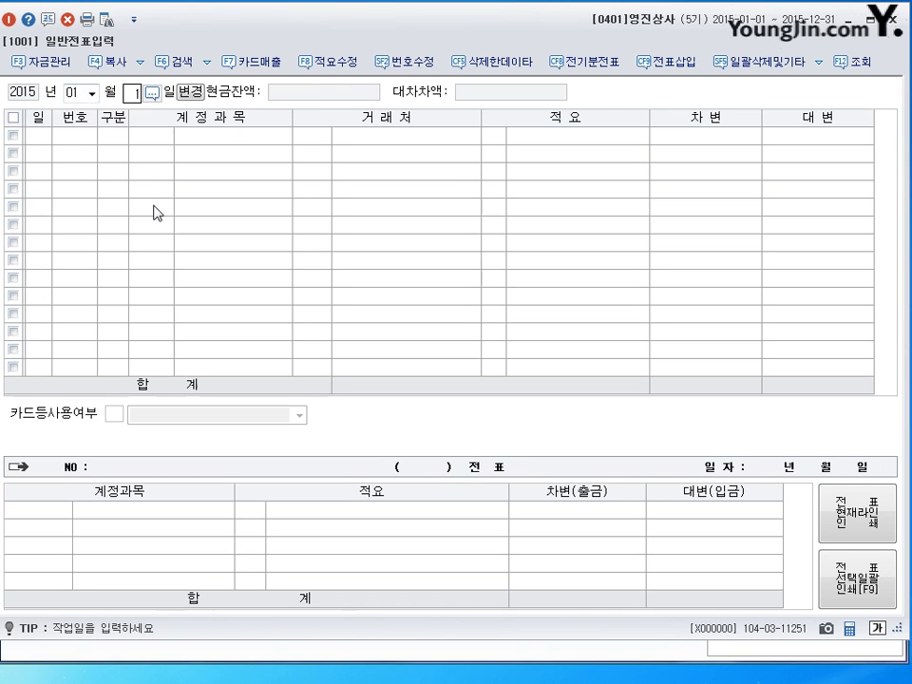
text(1)
key(Return)
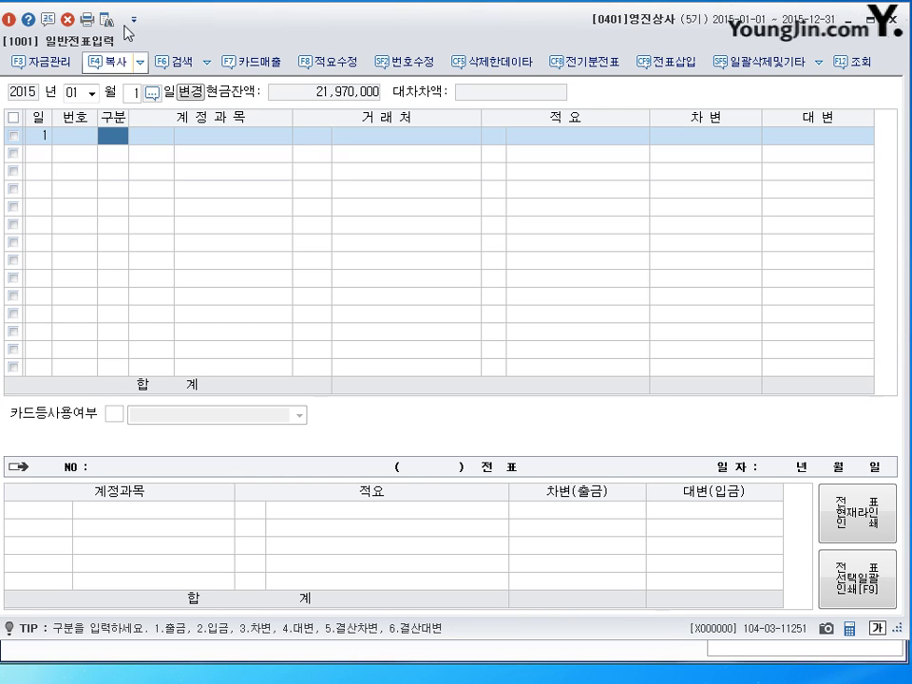
click(132, 93)
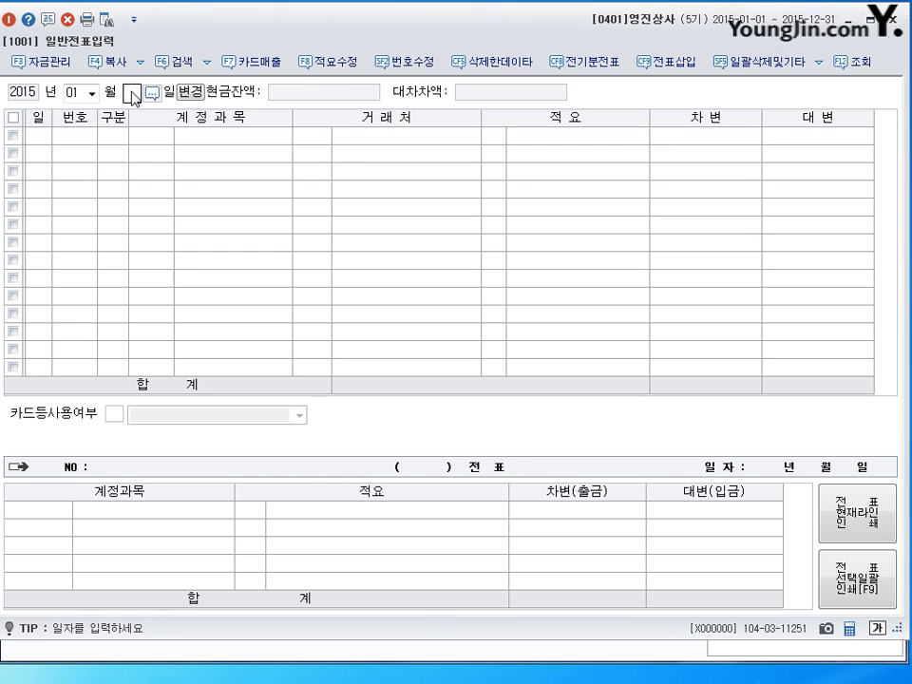
key(Return)
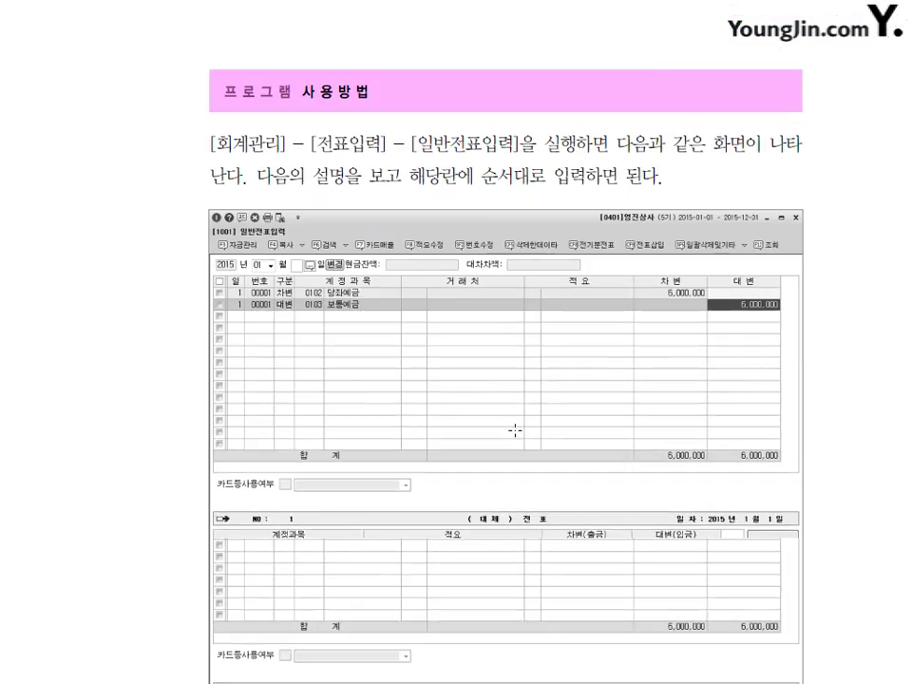
- Set the 1 January voucher row to type 1 (출금) with account 0131 선급금, following the textbook's payment example
scroll(517, 427, down, 10)
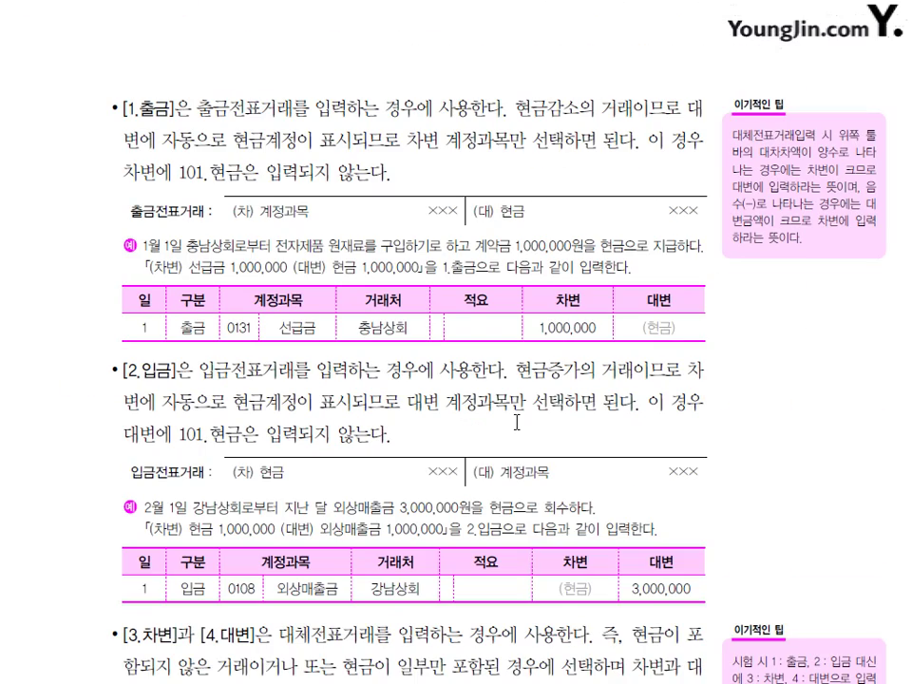
scroll(516, 422, down, 2)
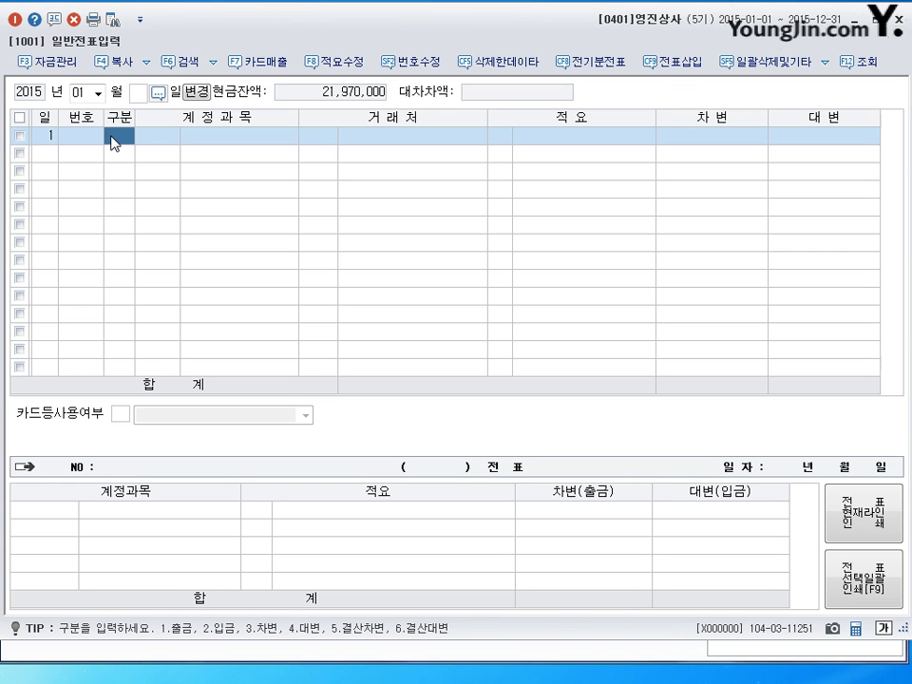
text(1)
key(Return)
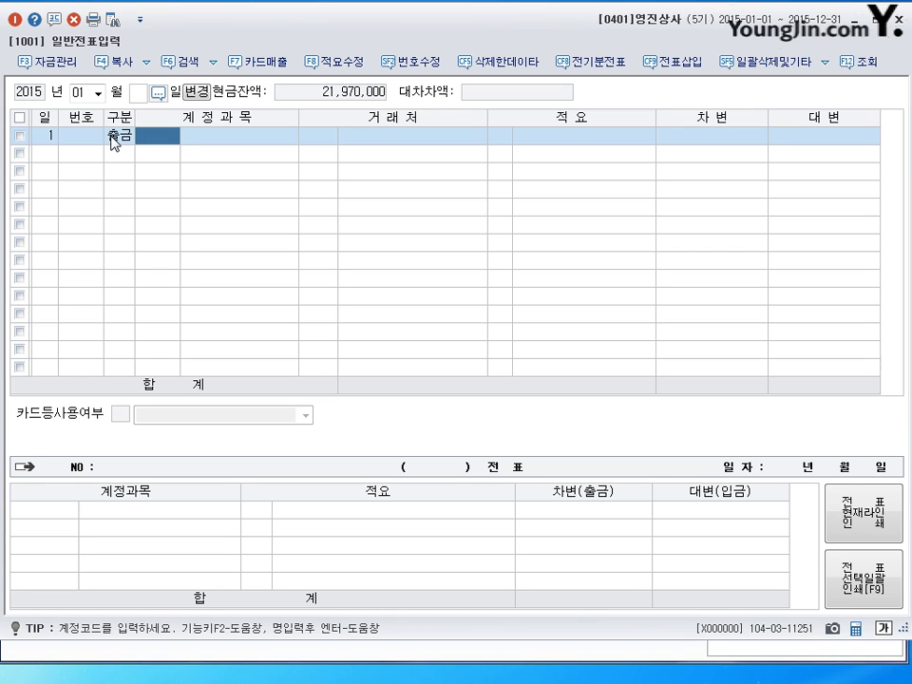
text(ㅅㅓㄴ)
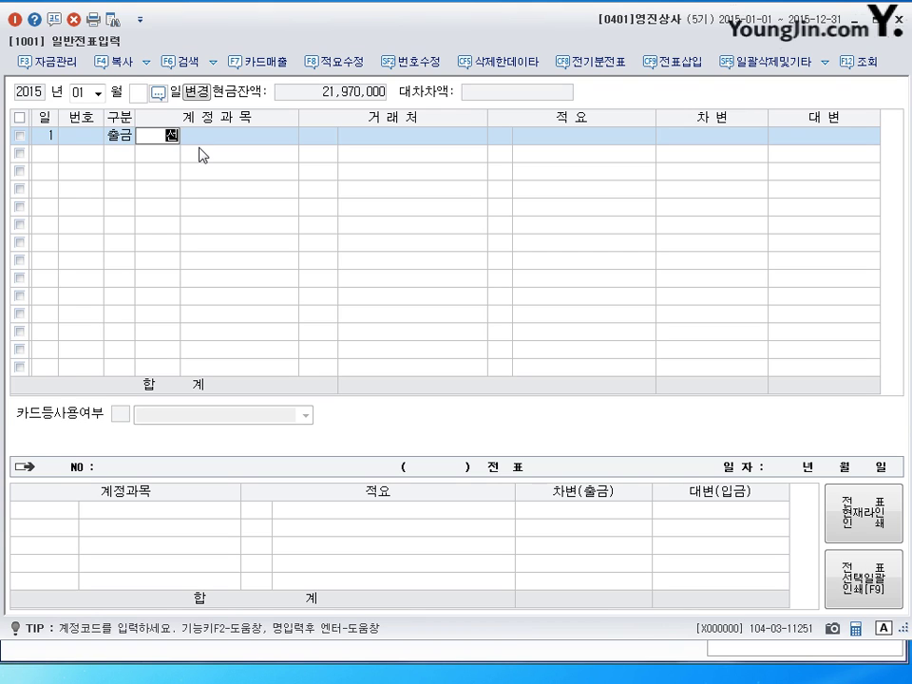
text(ㄱㅡㅂ)
key(Return)
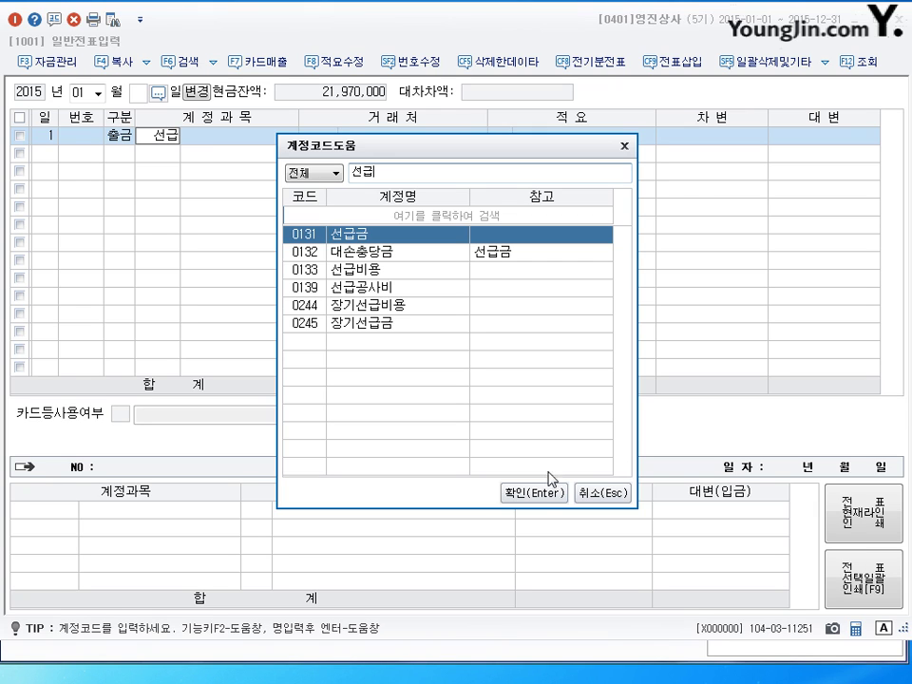
double_click(372, 240)
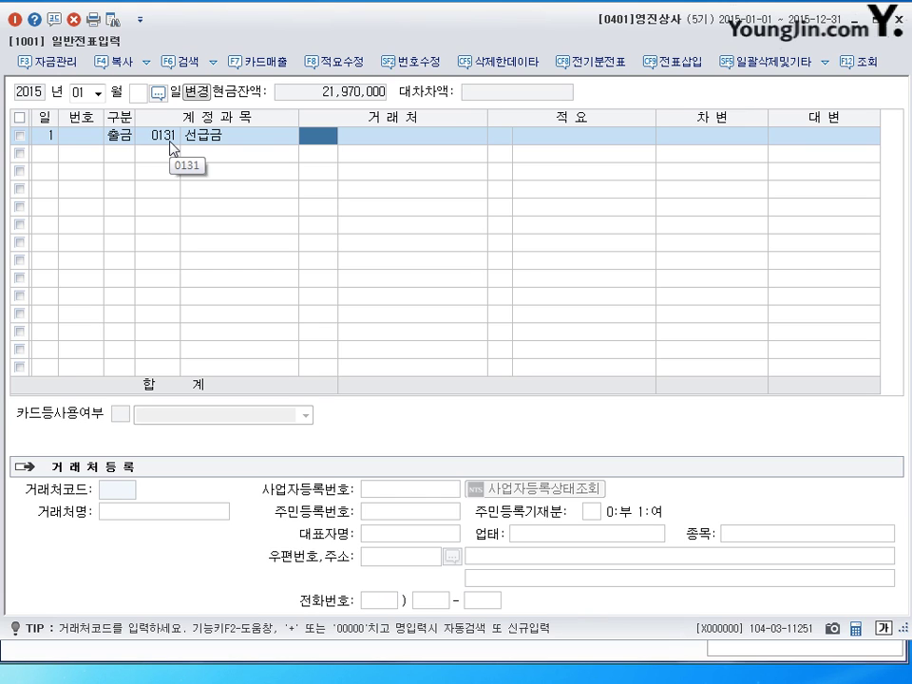
- Leave the 선급금 row's client and description blank and enter a debit amount of 1,000,000
key(Return)
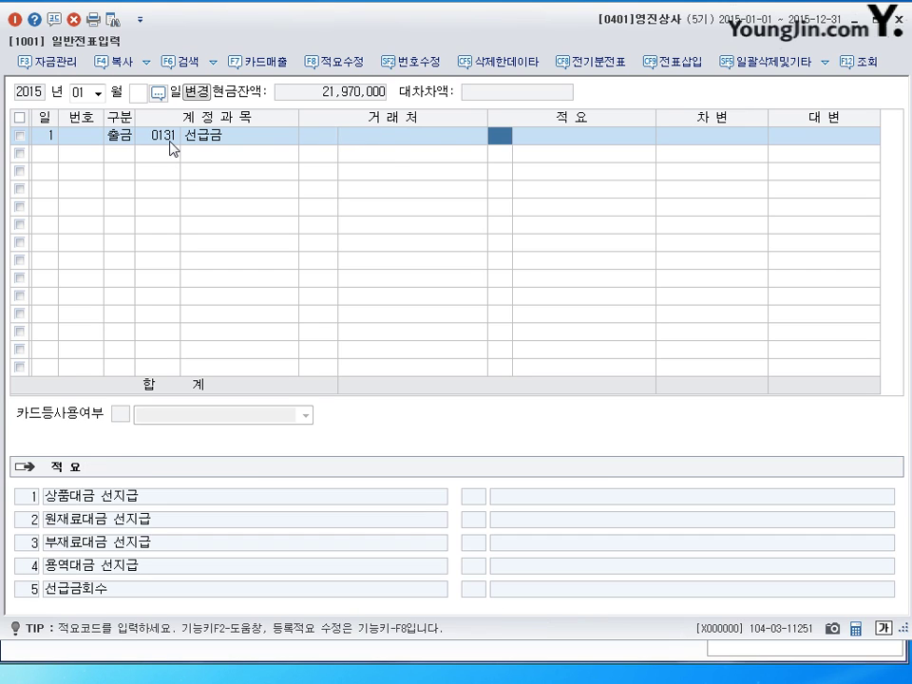
key(Return)
key(Return)
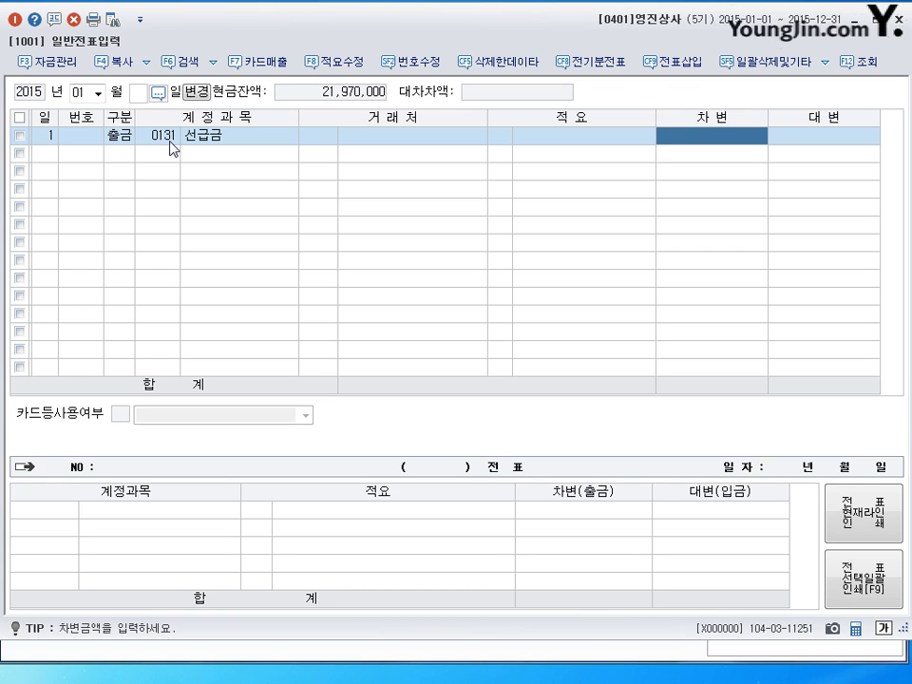
text(1000000)
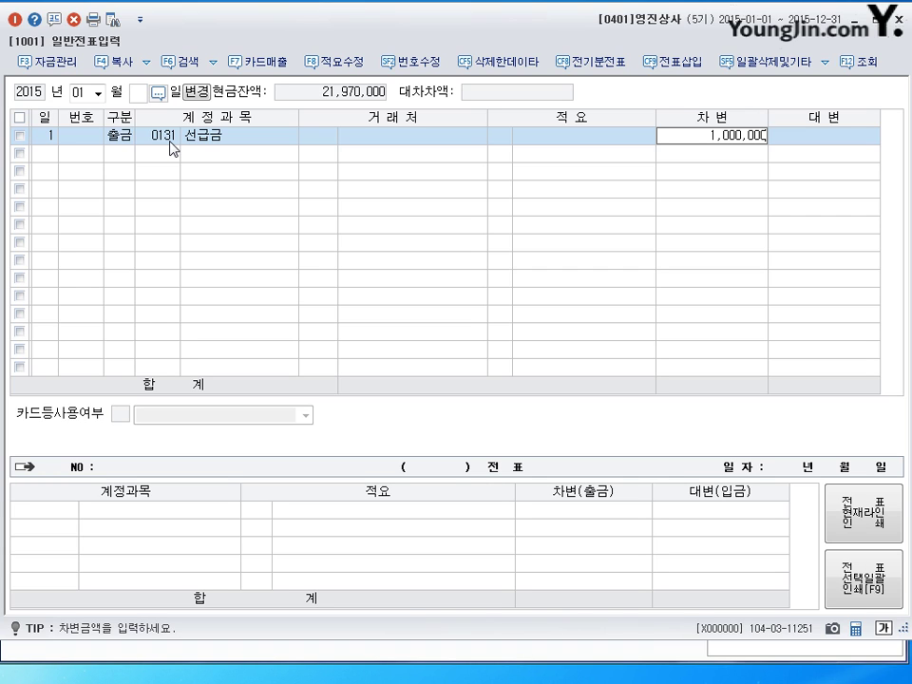
key(Return)
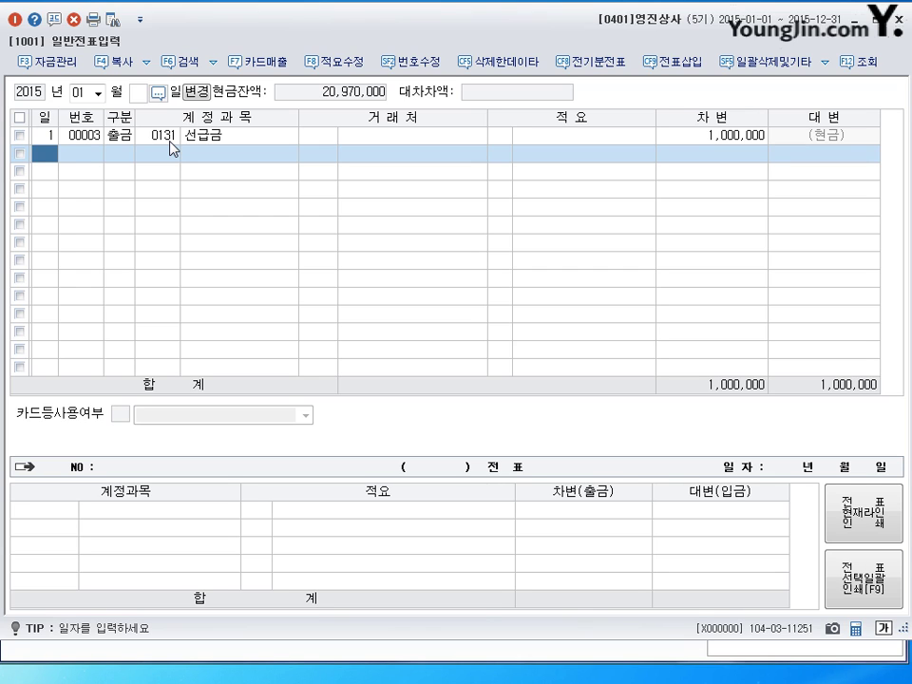
- Examine the journal lines in the voucher detail of the 1 January 선급금 entry
click(161, 142)
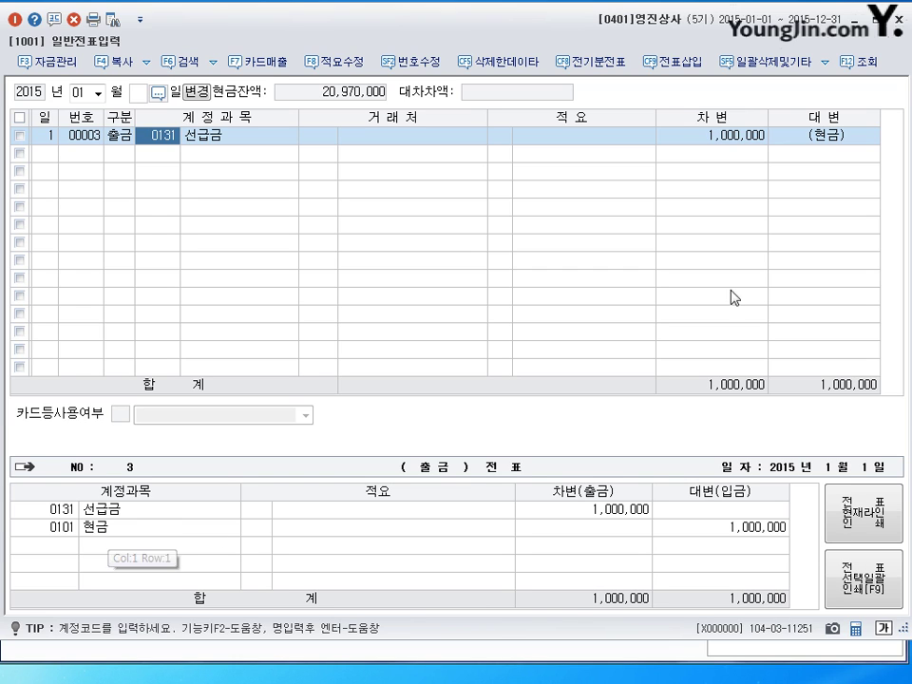
click(115, 537)
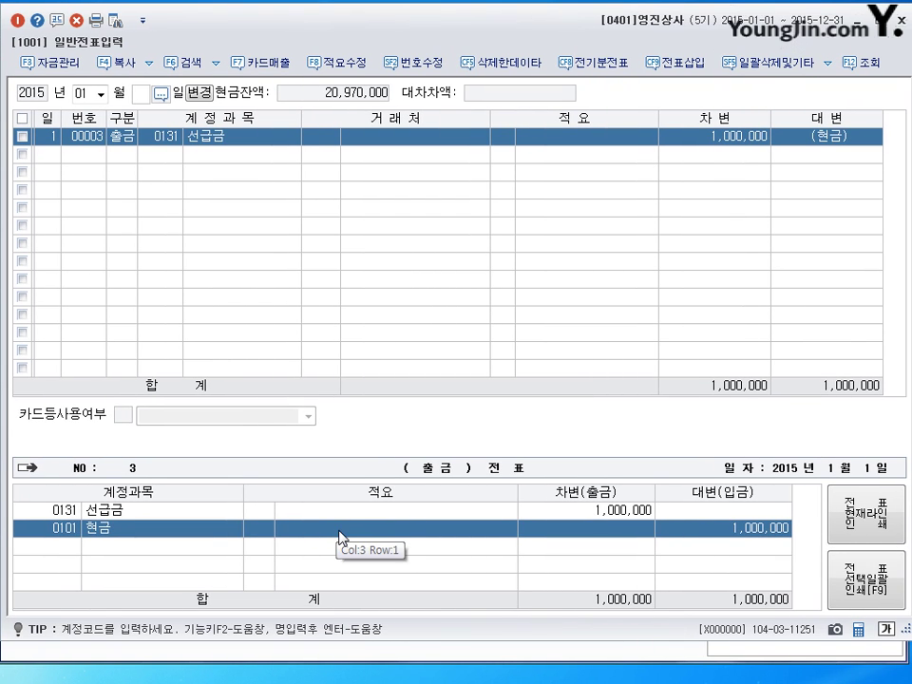
key(Escape)
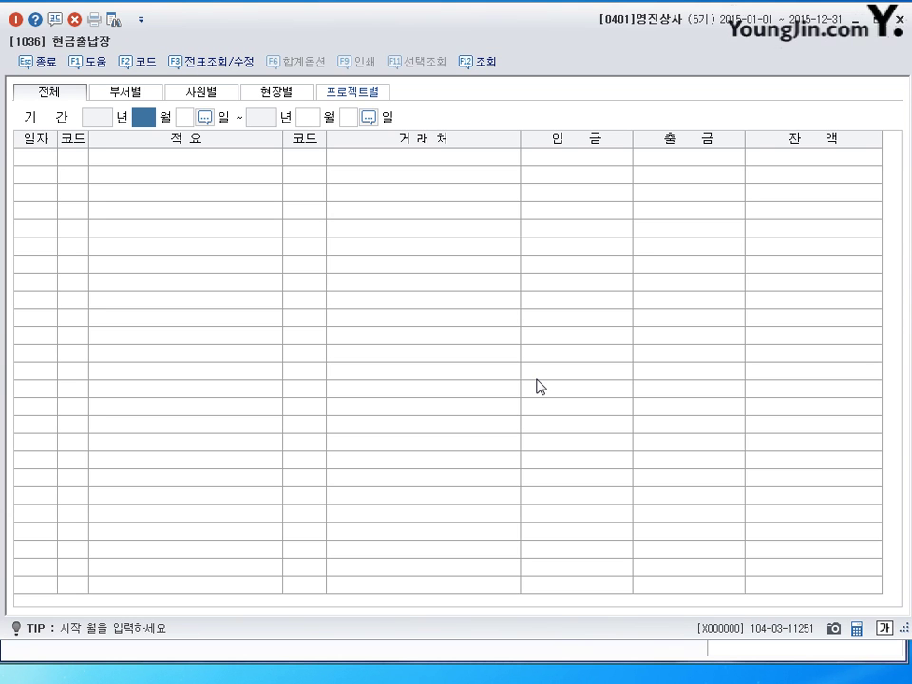
- Query the cash book (현금출납장) for 2015-01-01 to 2015-12-31, check the 1 January payment, and close it
text(1)
key(Return)
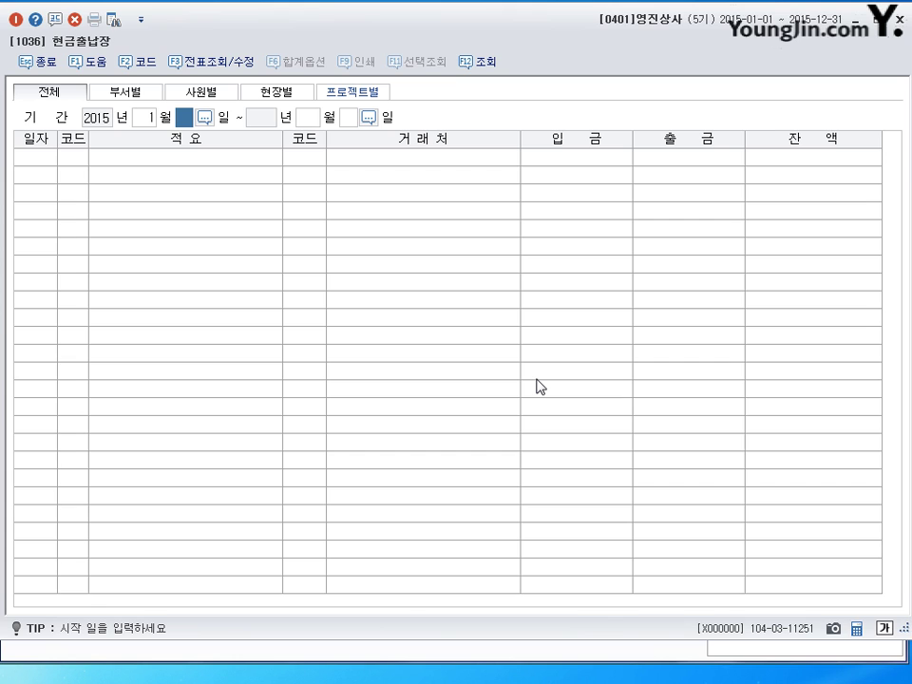
text(1)
key(Return)
text(12)
key(Return)
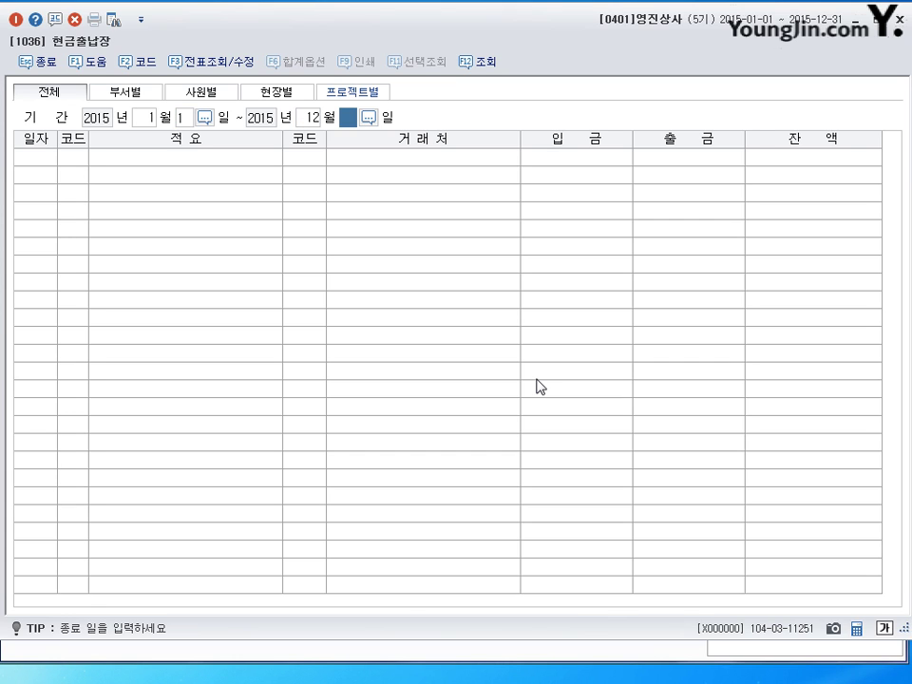
text(31)
key(Return)
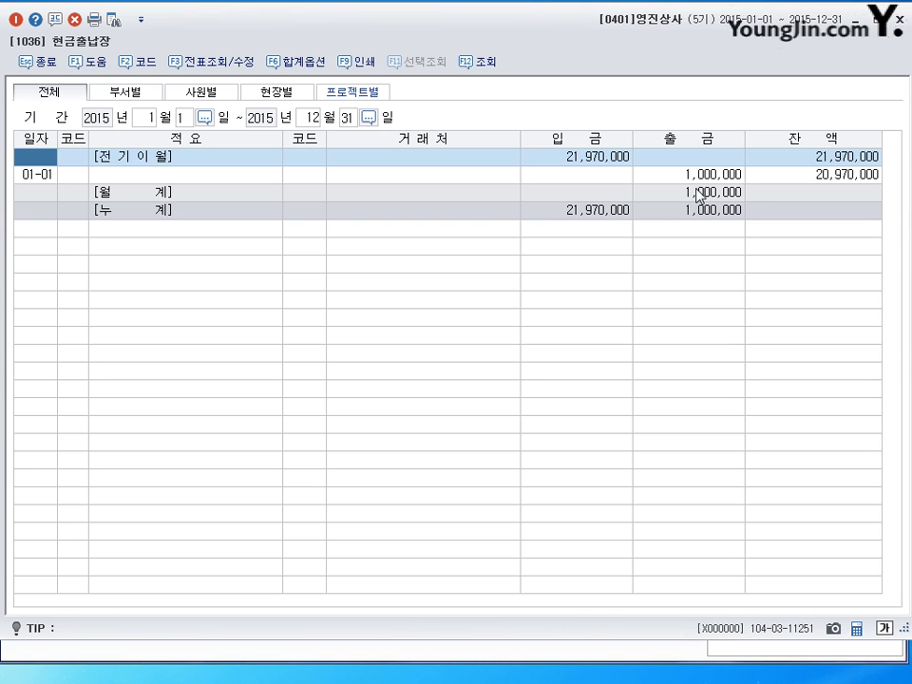
click(700, 179)
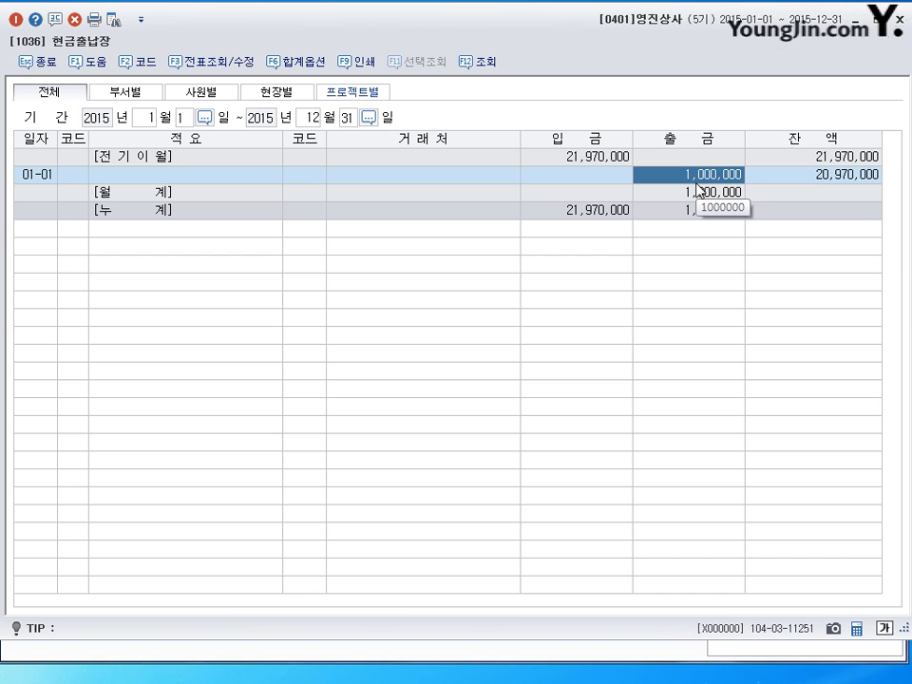
click(898, 19)
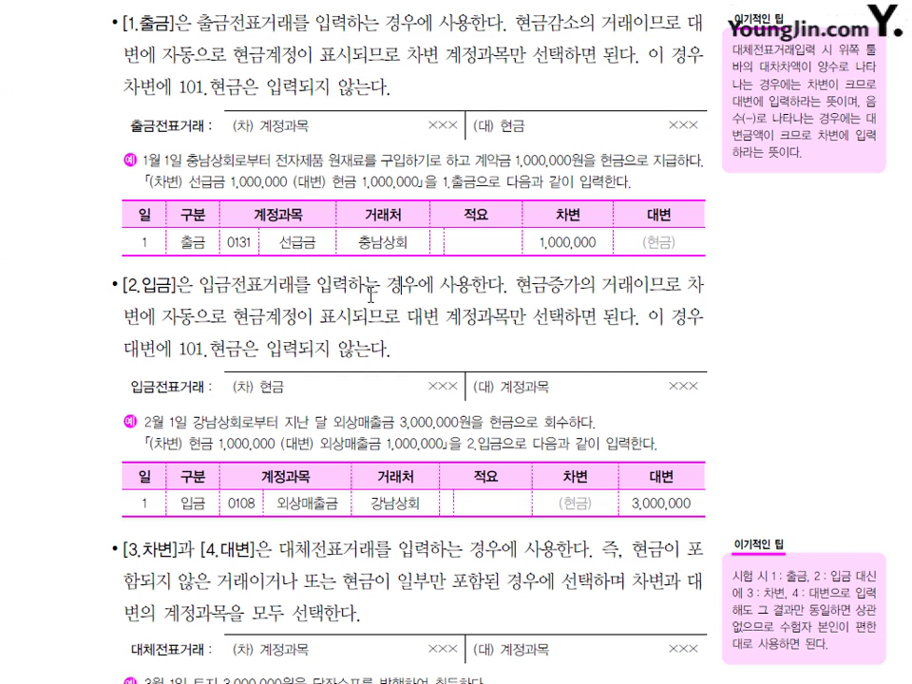
- Change the voucher month to 02, leave the working day blank, and enter day 1 in the first row
scroll(370, 294, down, 2)
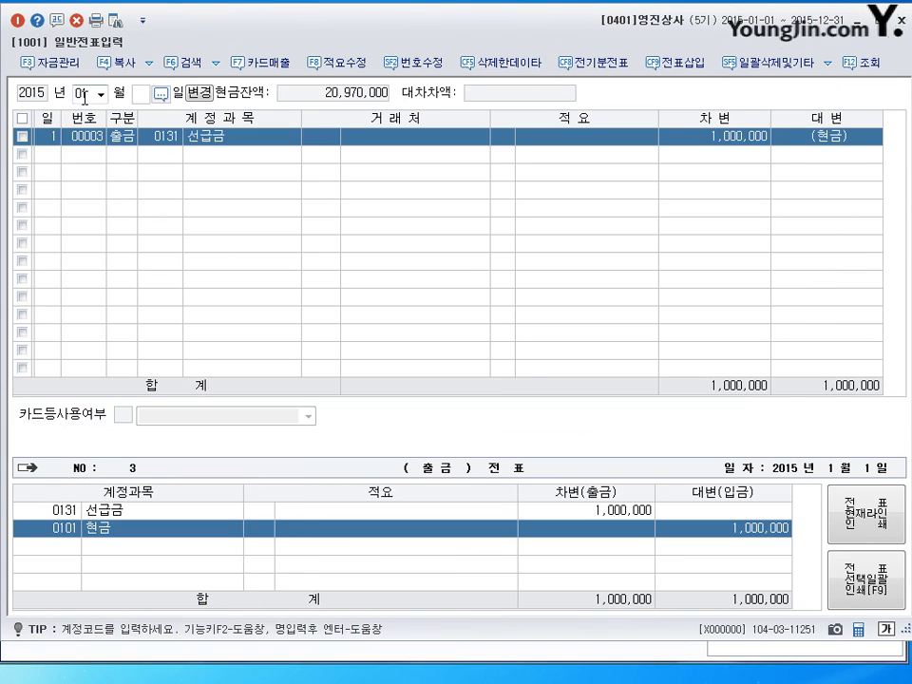
click(85, 98)
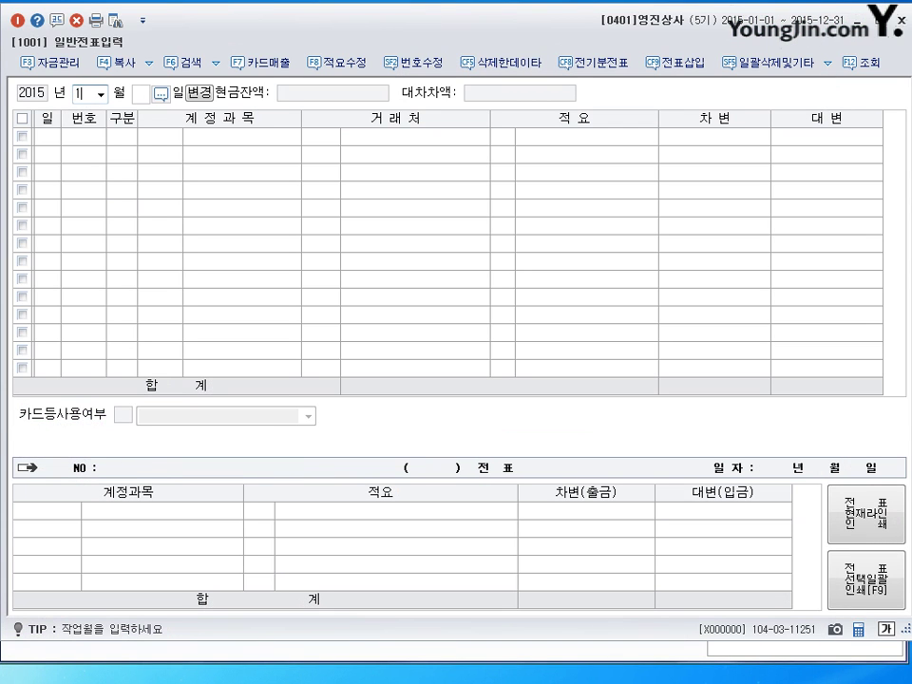
text(02)
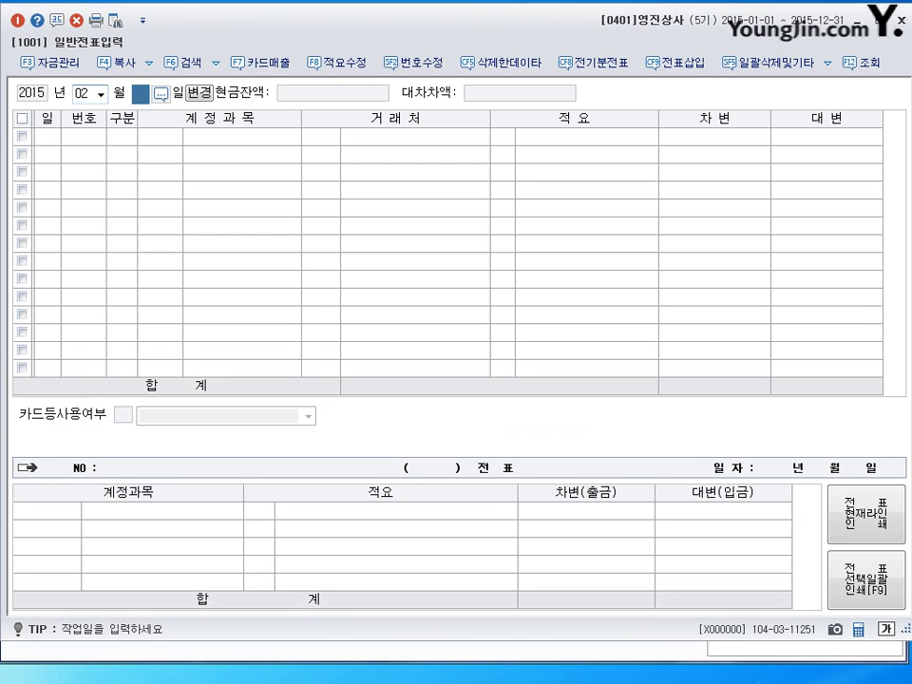
key(Return)
text(1)
key(Return)
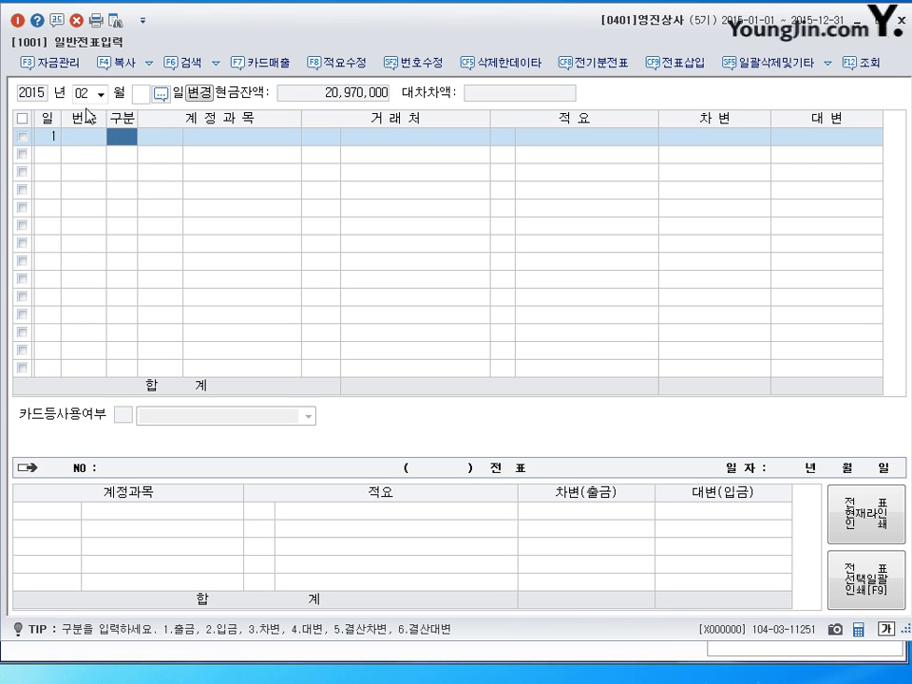
- Switch February to working day 1 and back to a blank working day, re-entering day 1 in the first row
click(143, 95)
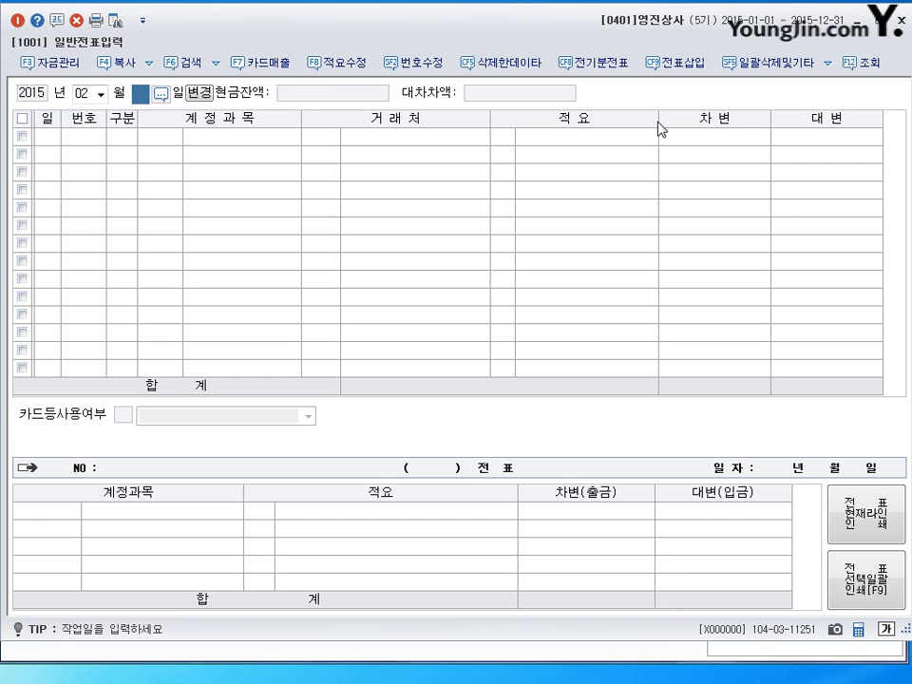
text(1)
key(Return)
click(141, 94)
key(Return)
text(1)
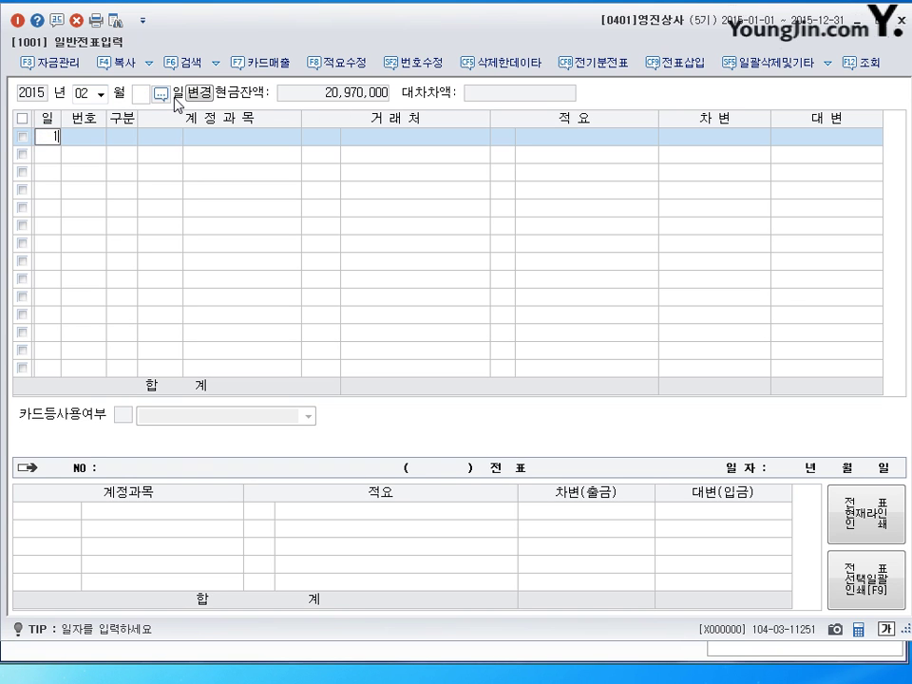
key(Return)
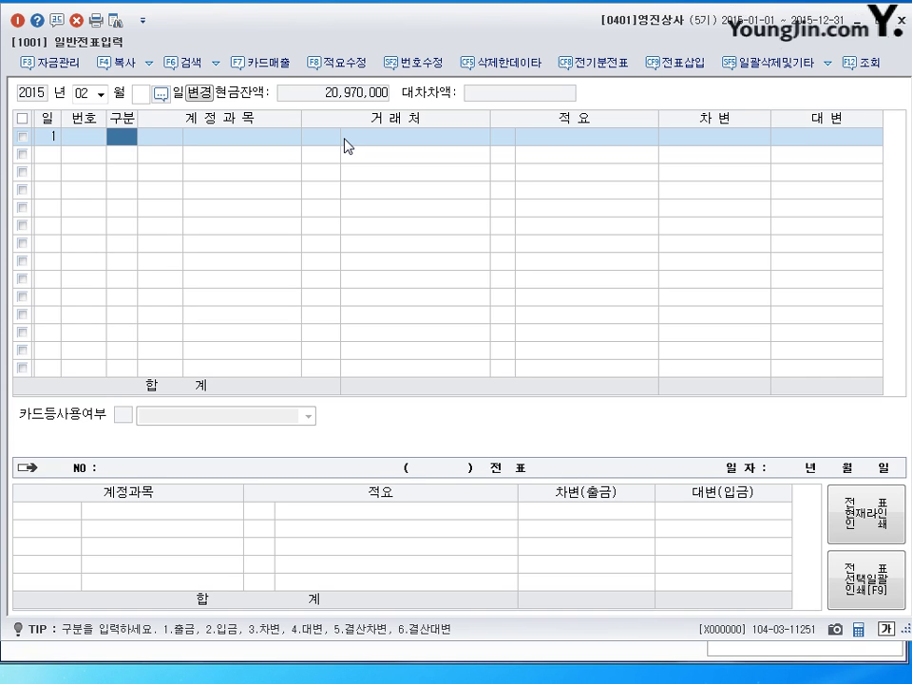
- Set the 1 February row's type to 입금 and its account to 0108 외상매출금, found by searching 외상
text(2)
key(Return)
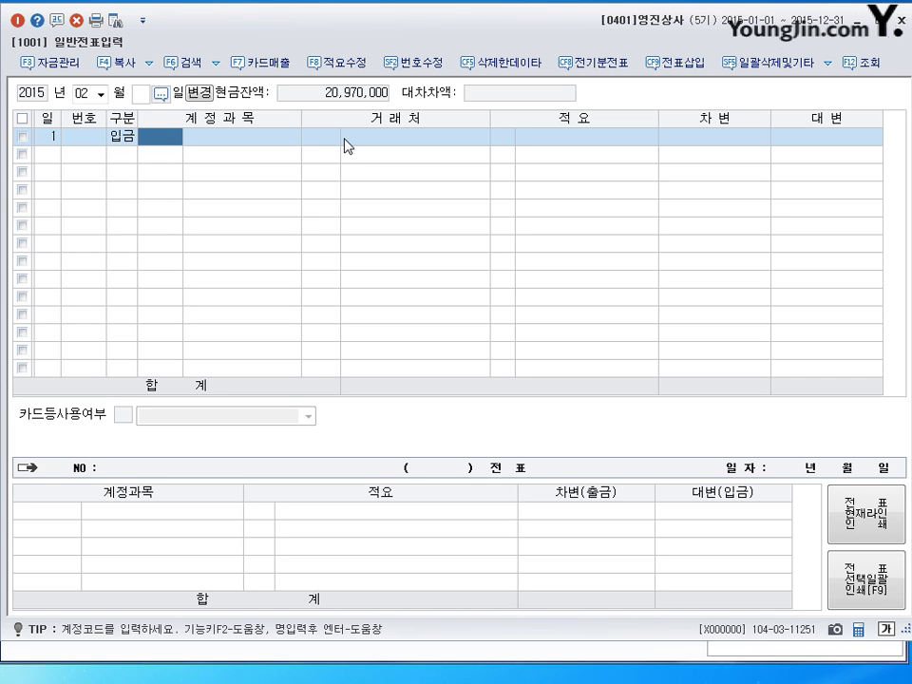
text(외)
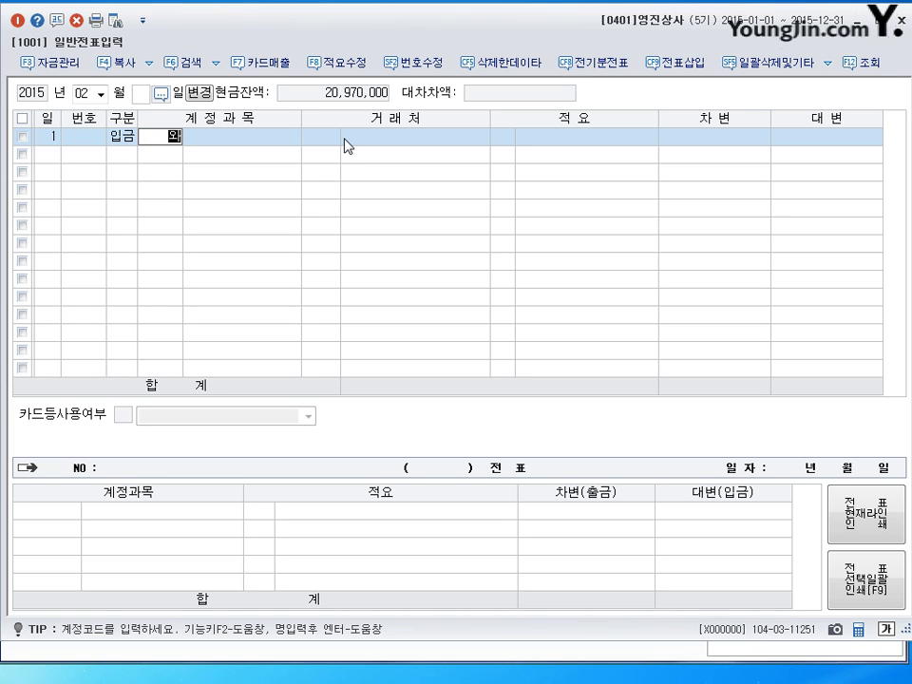
text(상)
key(BackSpace)
key(BackSpace)
text(외상)
key(Return)
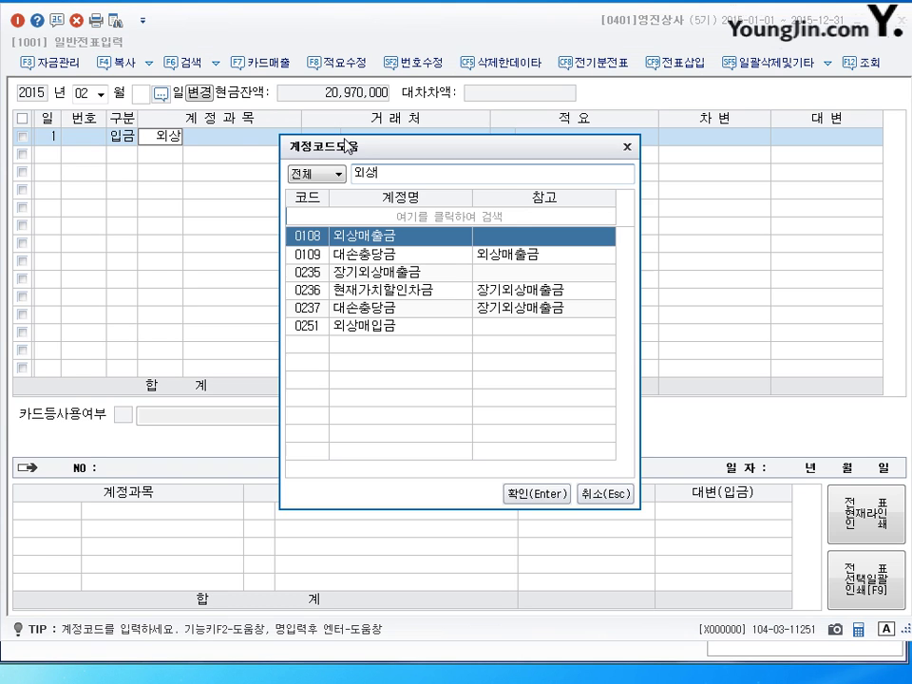
key(Return)
- Leave the client and description of the 외상매출금 row blank and enter a credit amount of 3,000,000
key(Return)
key(Return)
key(Return)
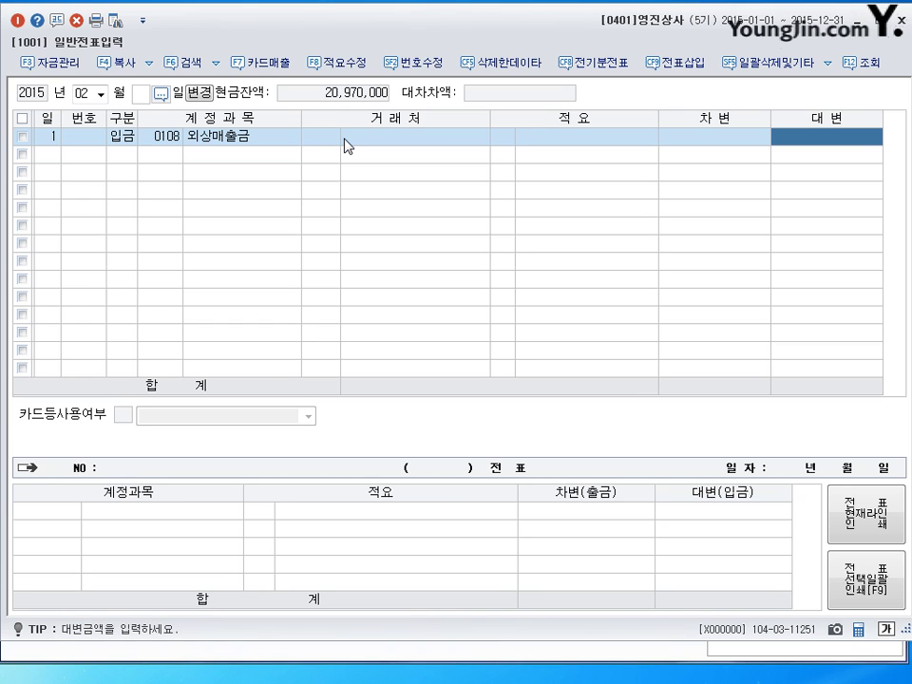
text(3000000)
key(Return)
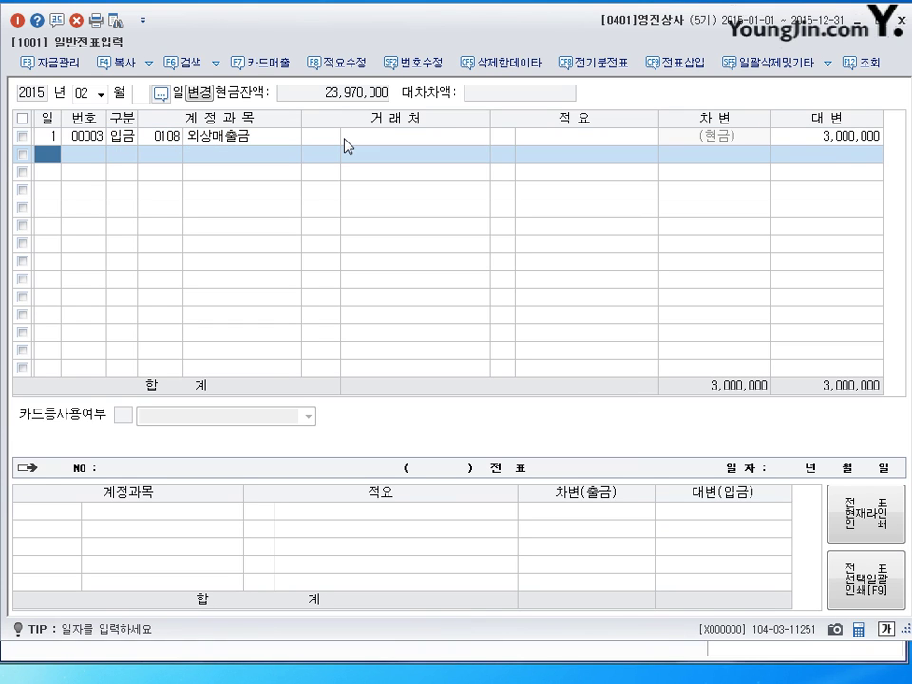
- Examine the 1 February 입금 voucher, comparing its account and amounts with the 외상매출금 and 현금 lines in the voucher detail
click(162, 138)
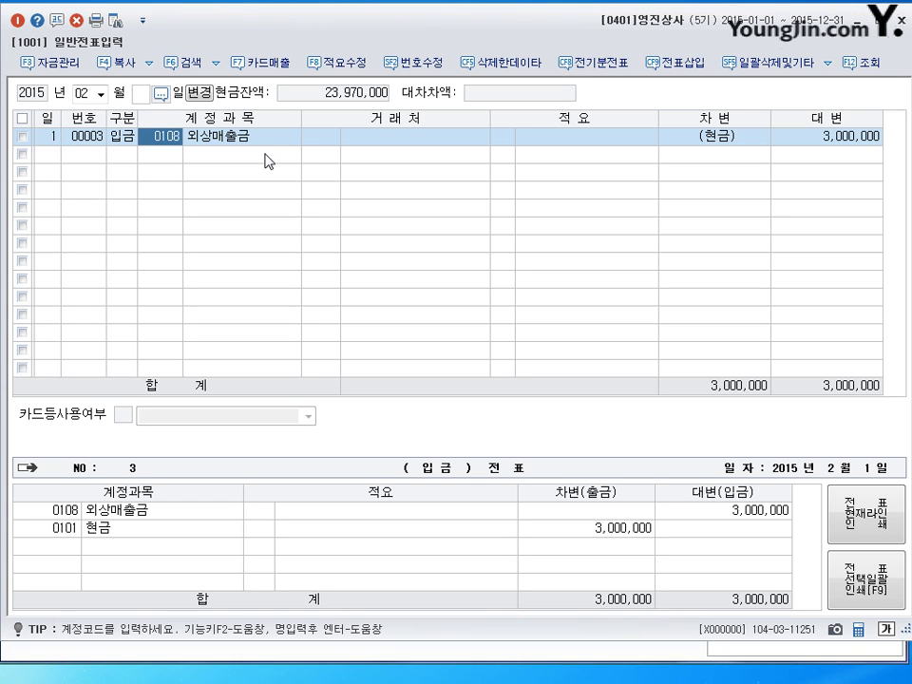
click(722, 138)
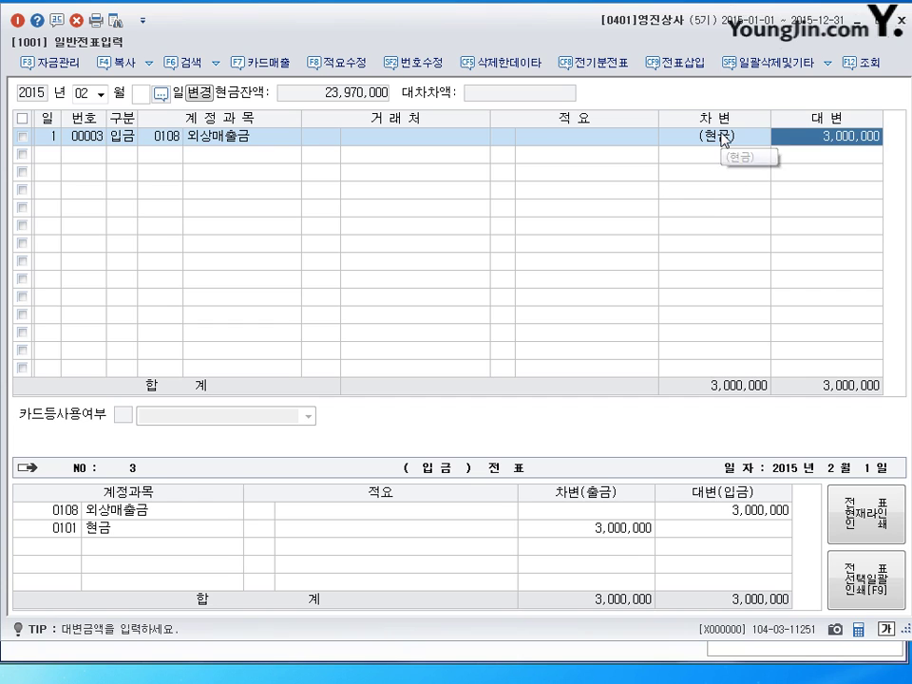
click(146, 534)
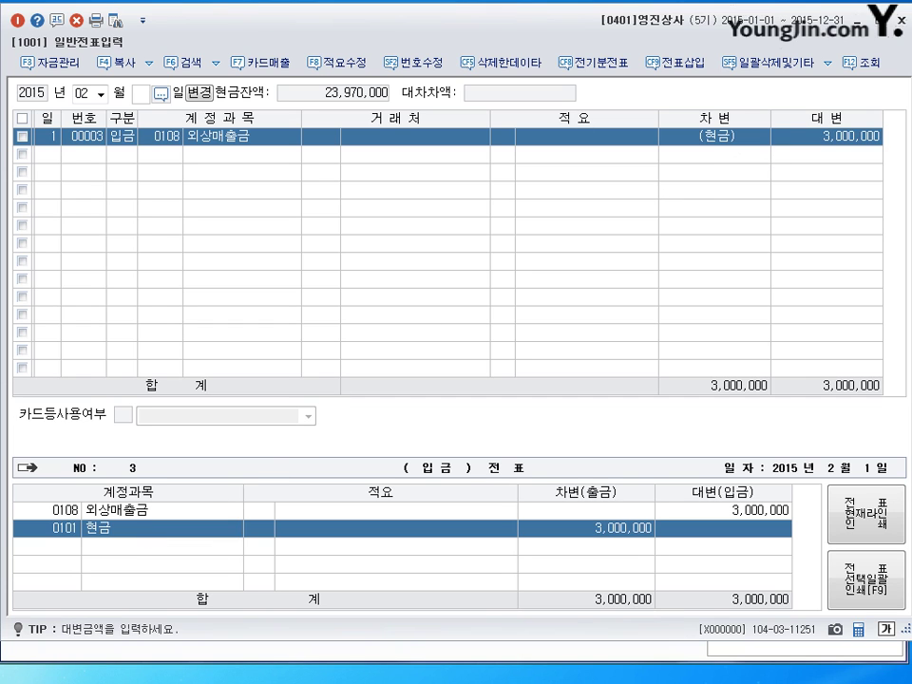
click(864, 21)
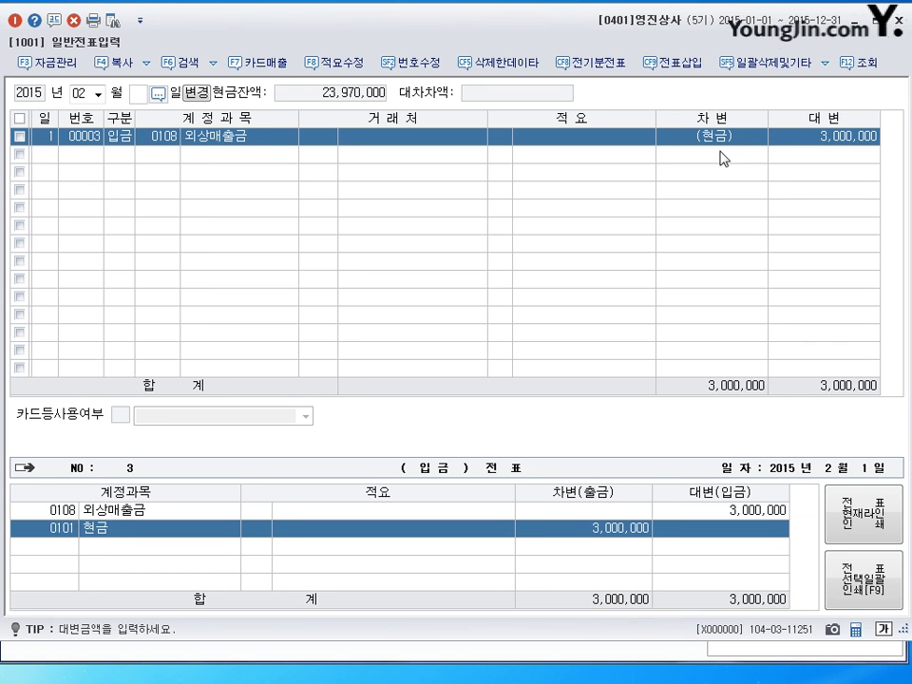
key(shift+Tab)
click(847, 145)
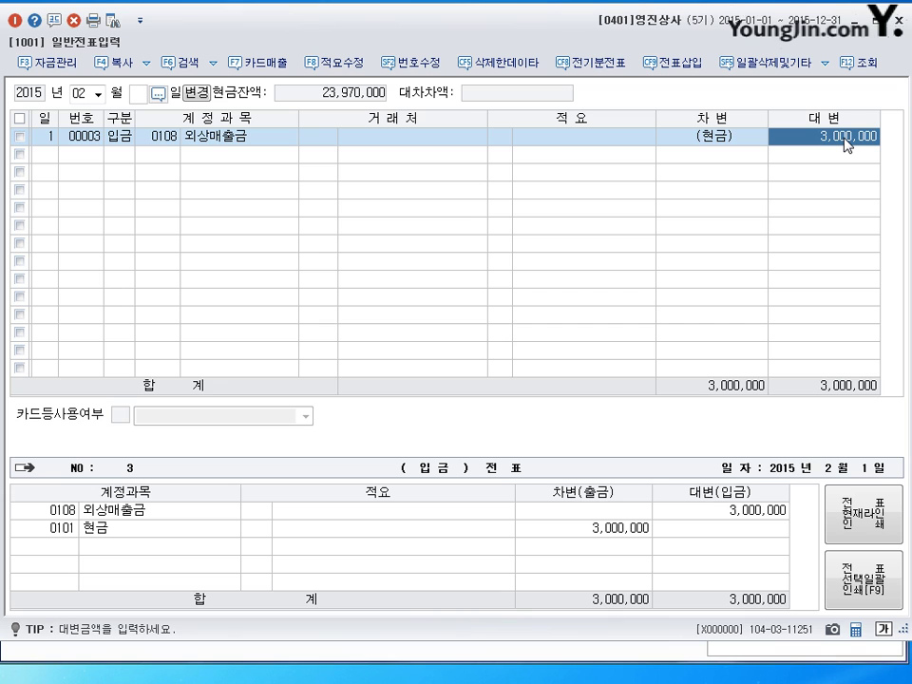
click(123, 533)
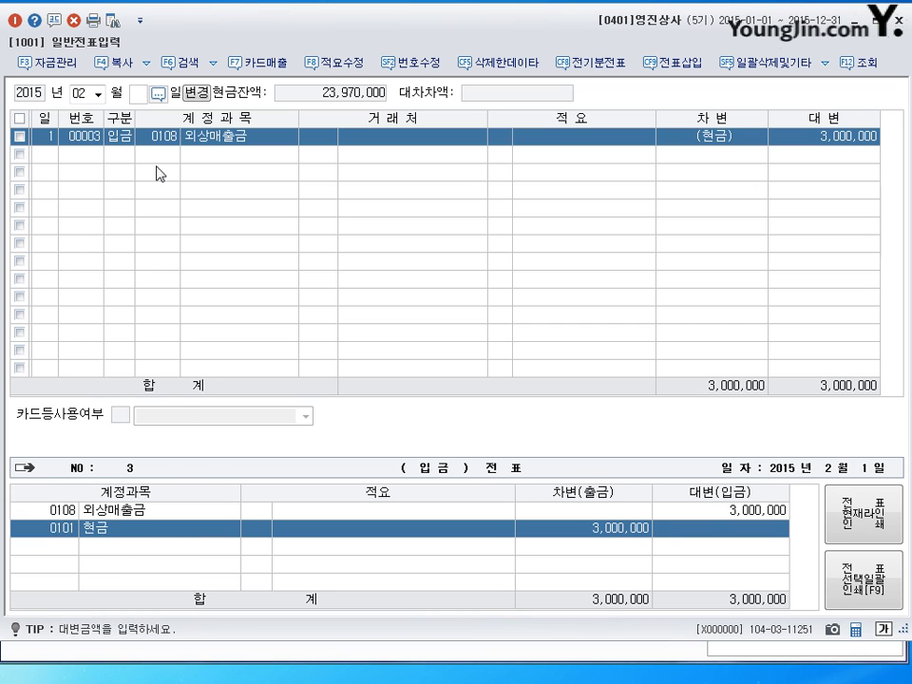
click(217, 140)
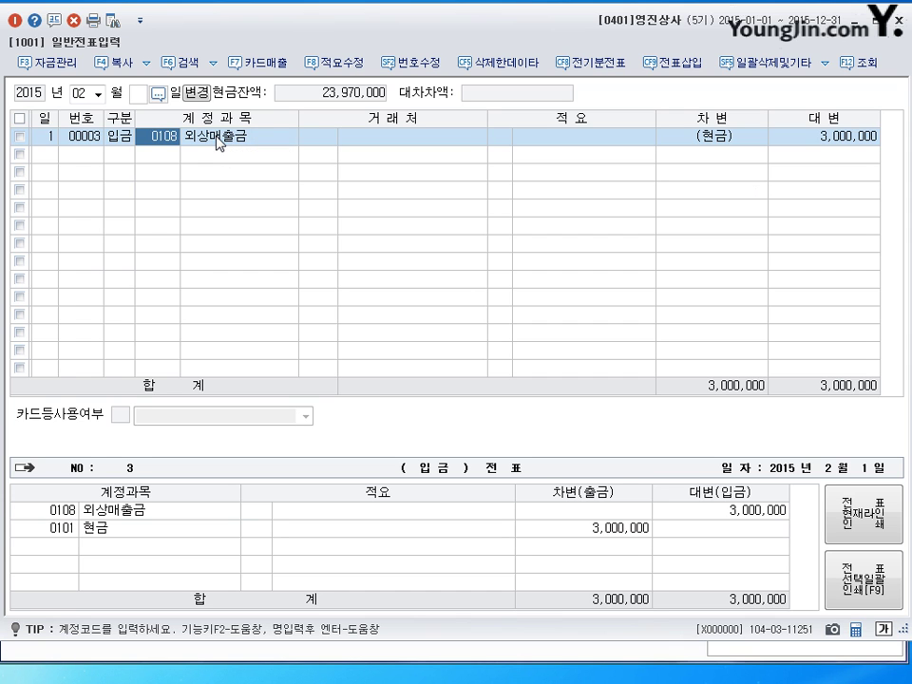
click(128, 533)
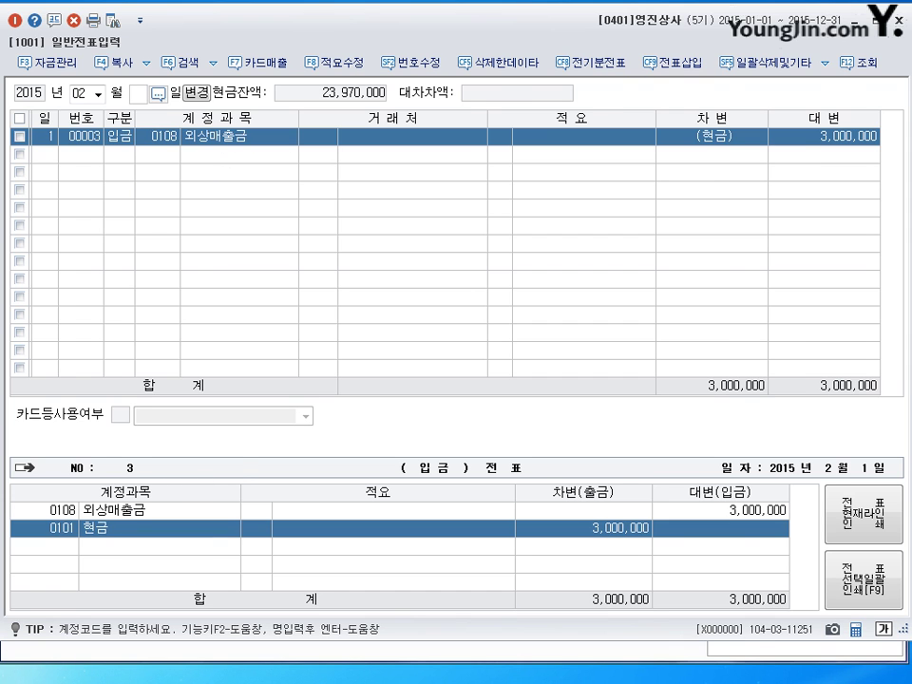
- Switch to the textbook and read the 입금 and 대체전표 explanations, including the 1 March 토지 purchase example
key(Escape)
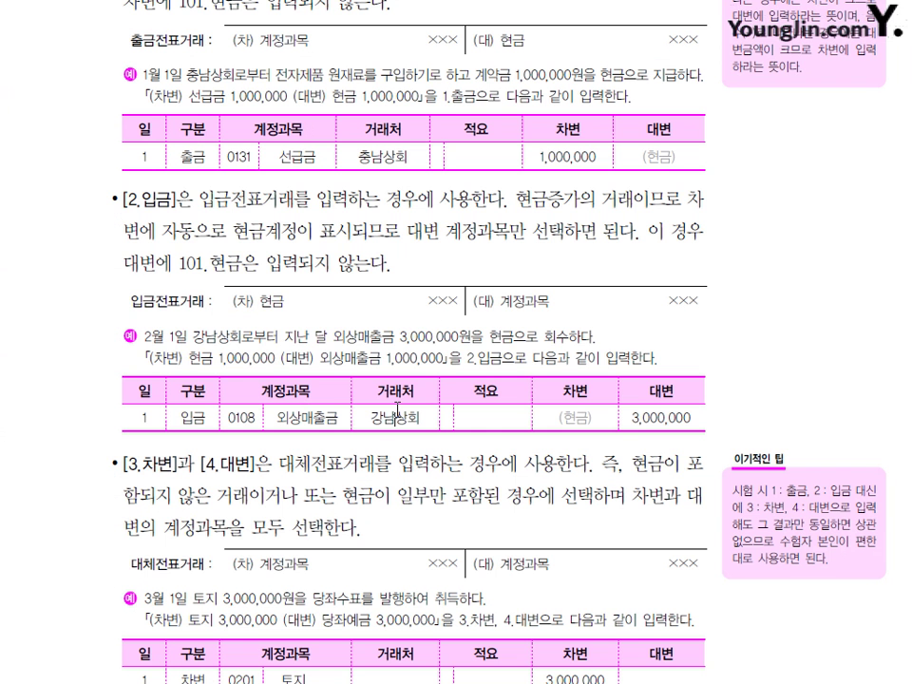
scroll(397, 408, down, 3)
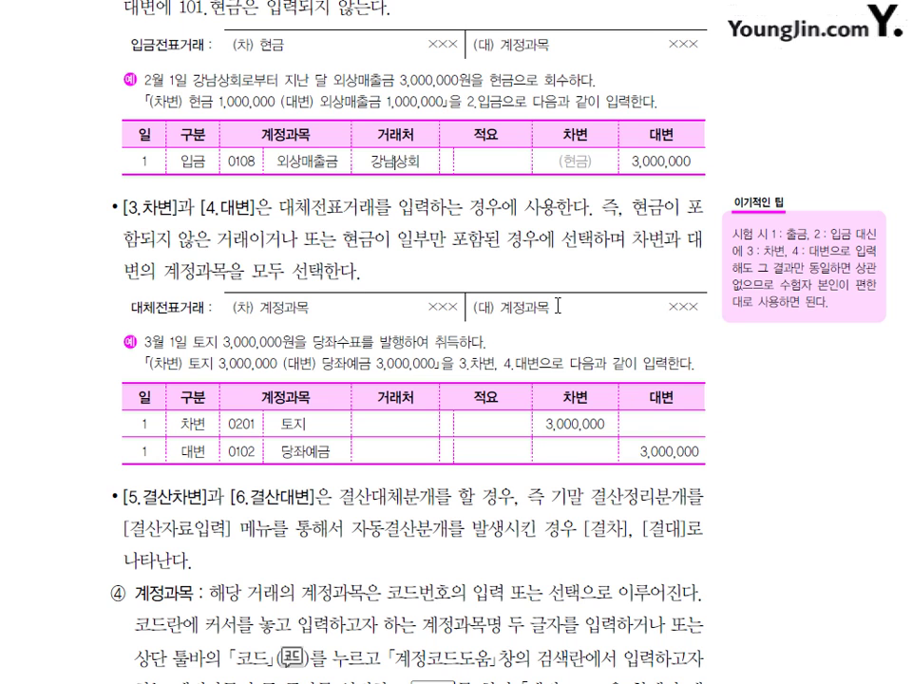
scroll(403, 350, up, 5)
scroll(404, 349, up, 1)
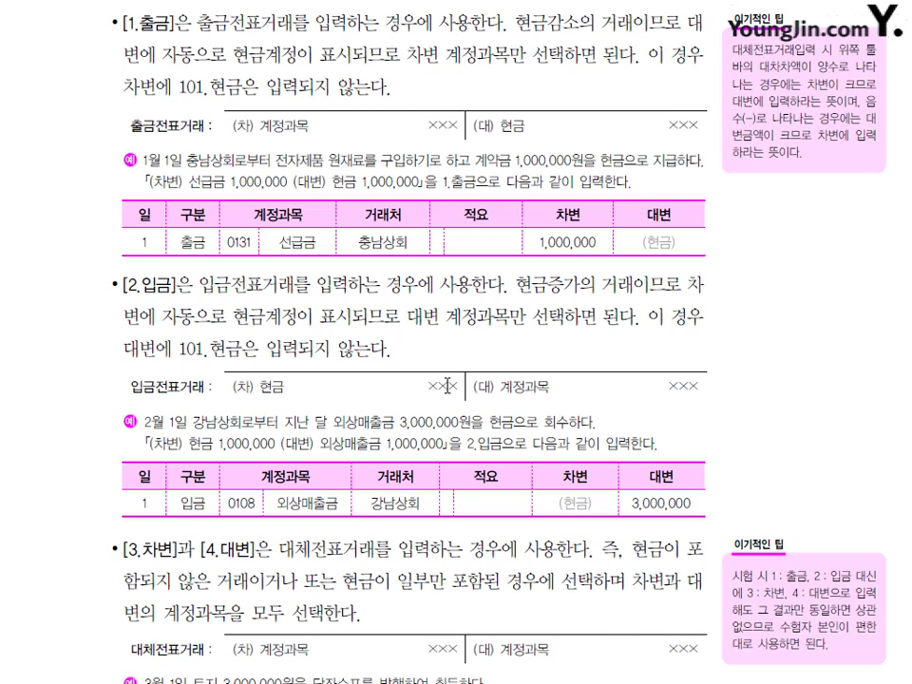
scroll(361, 453, down, 7)
scroll(359, 453, down, 3)
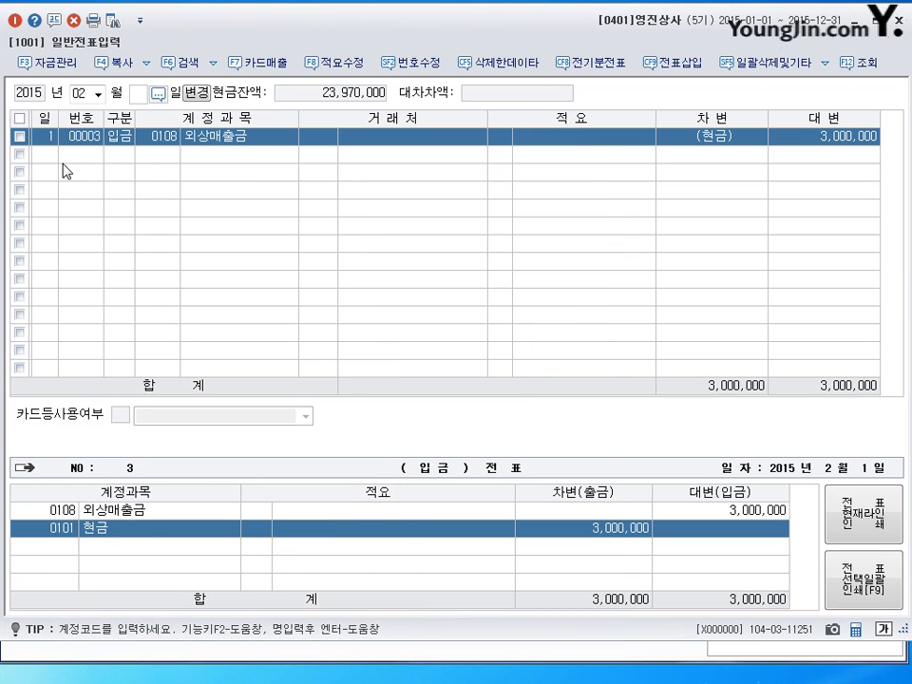
- Change the voucher date to month 03, day 1
click(82, 94)
text(3)
key(Return)
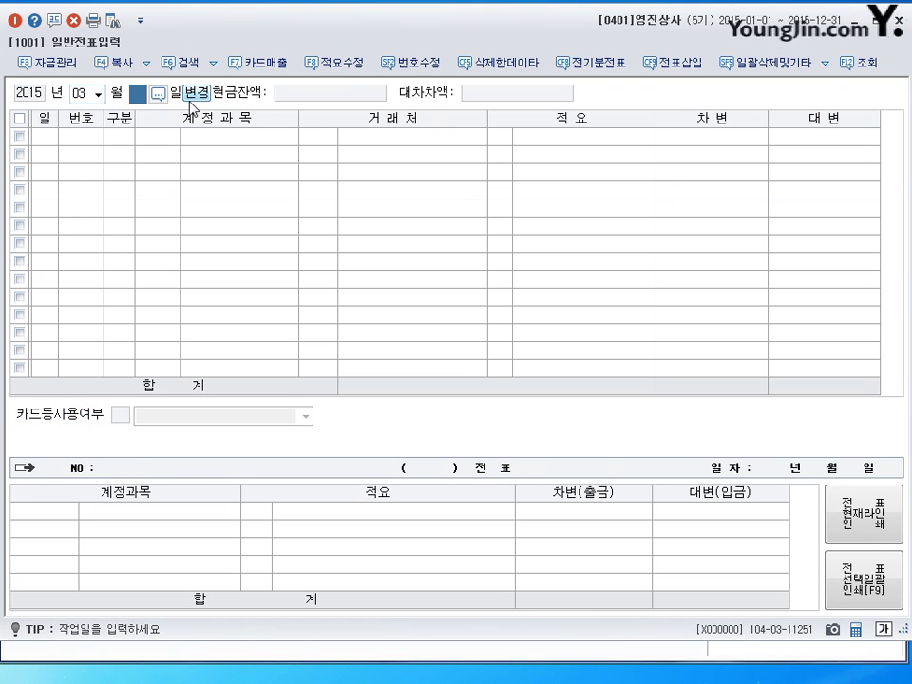
text(1)
key(Return)
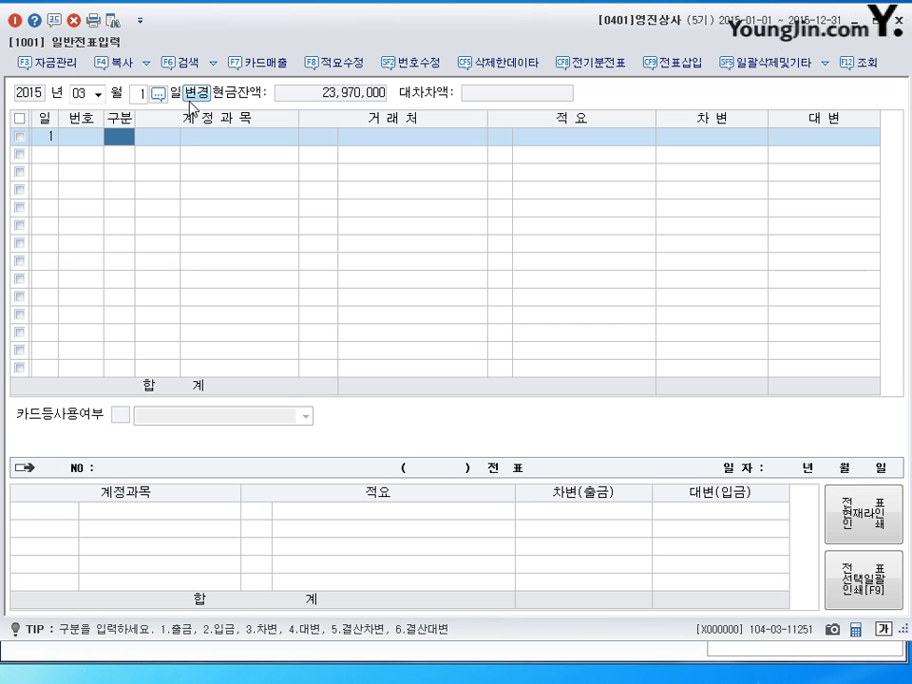
- Enter a 차변 row for 1 March with account 0201 토지, no client or description, and a debit amount of 3,000,000
key(3)
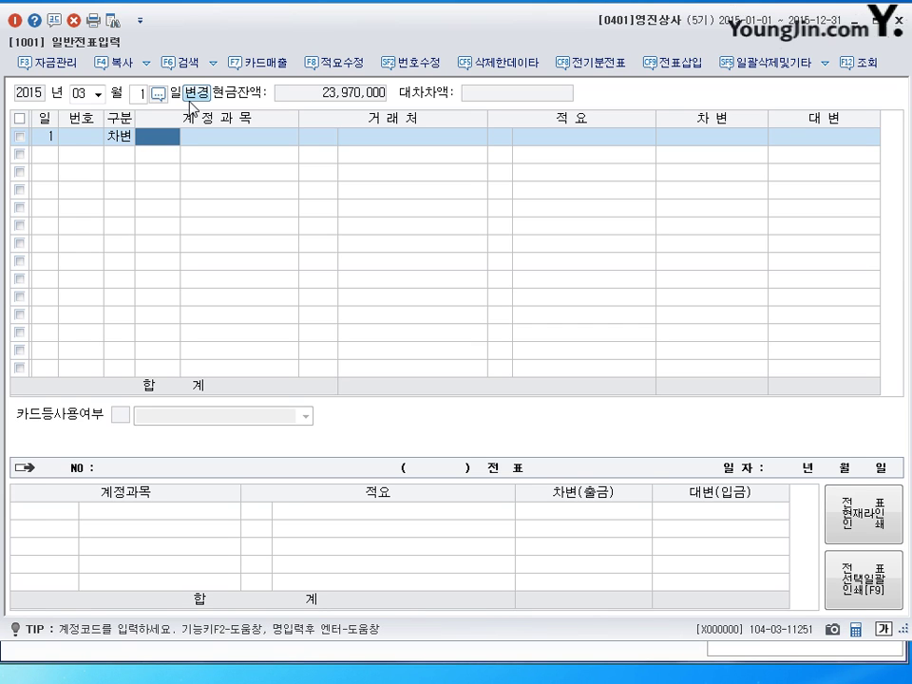
key(Left)
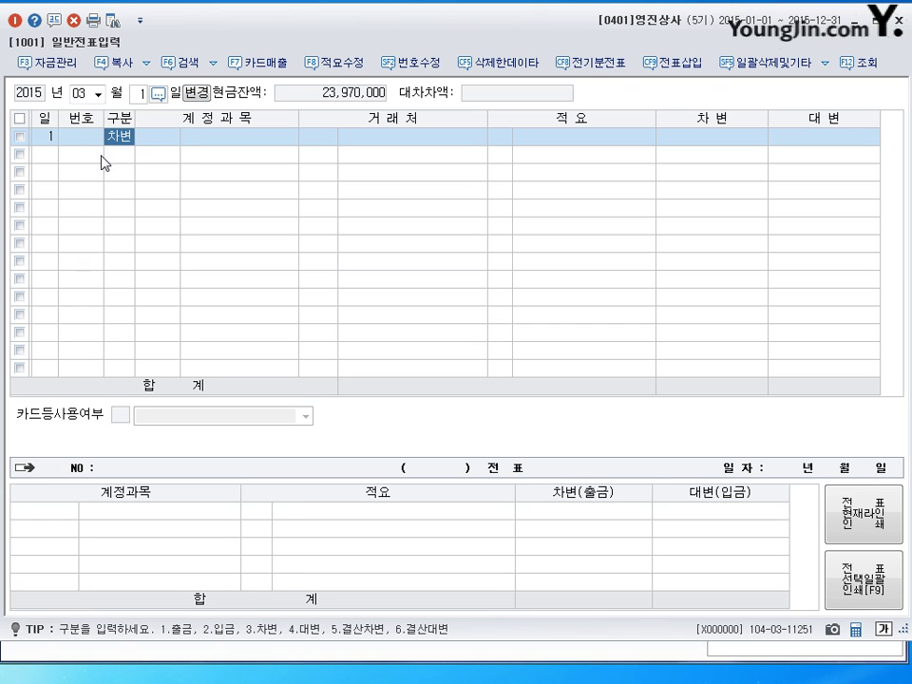
key(Return)
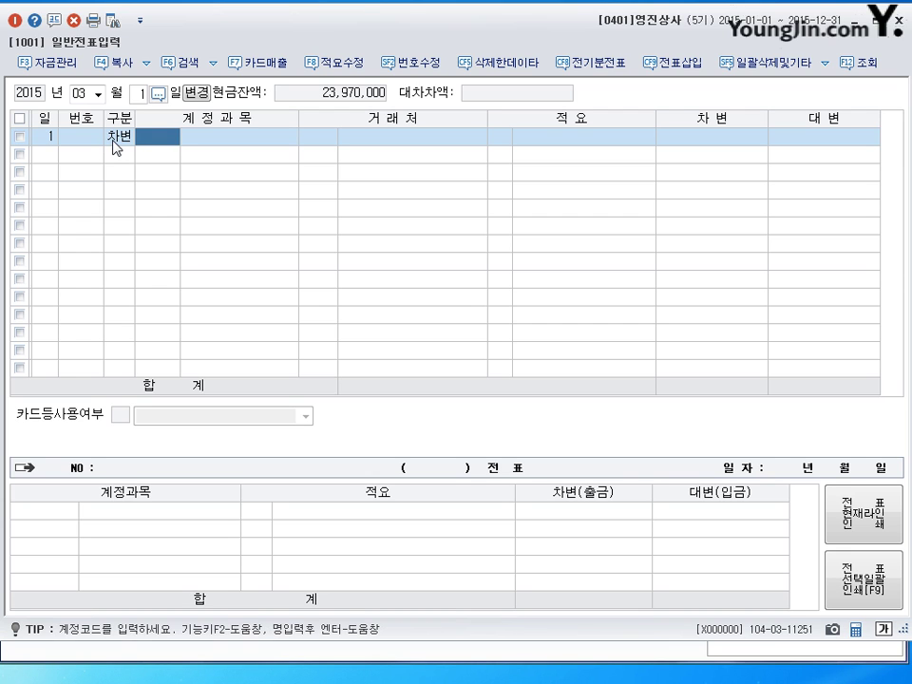
text(0201)
key(Return)
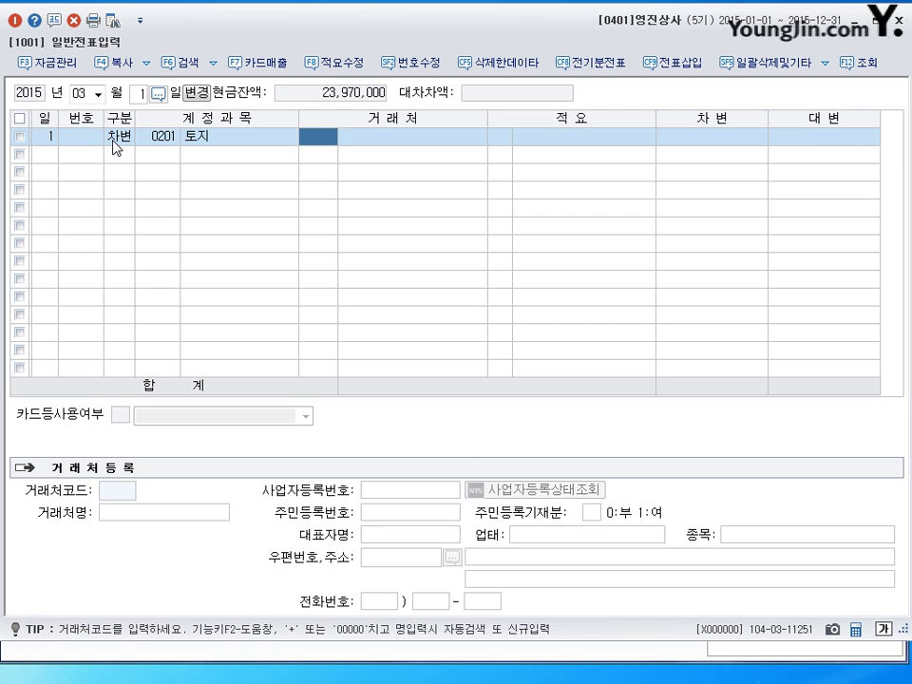
click(163, 141)
text(0201)
key(Return)
key(Return)
key(Return)
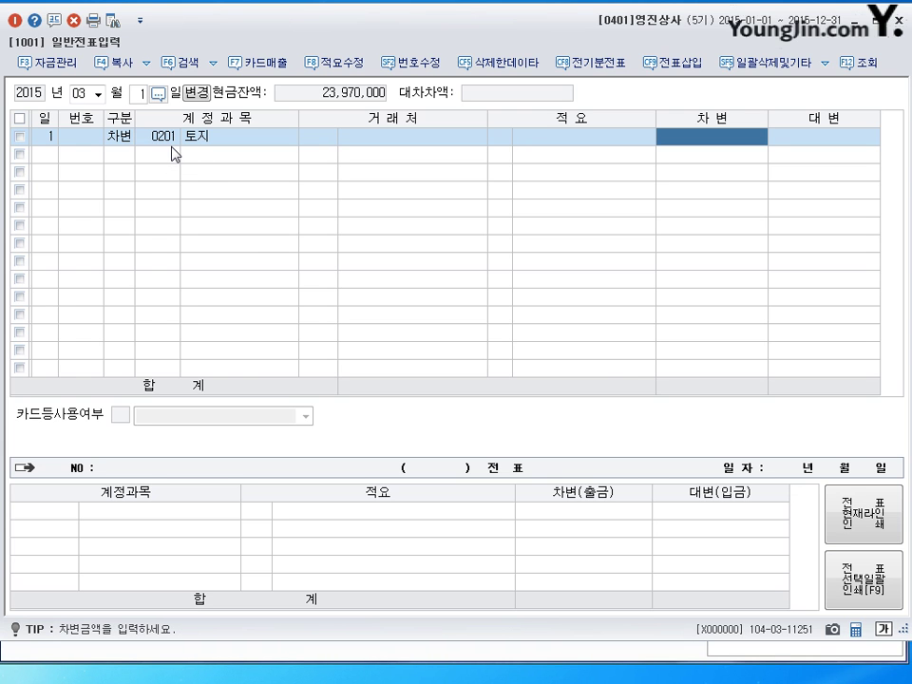
text(3000000)
key(Return)
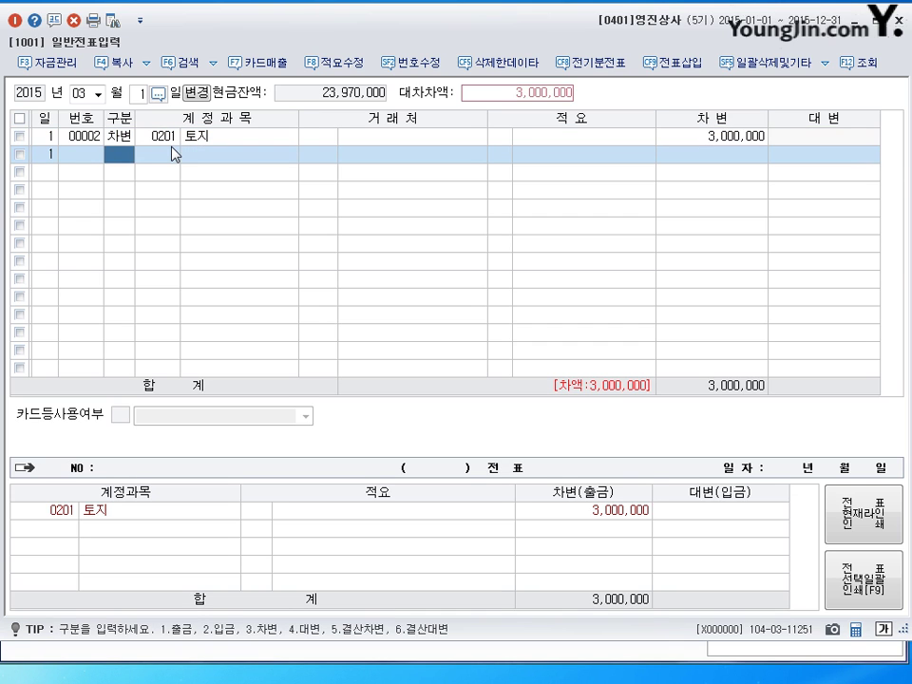
- Add a 대변 row with account 0102 당좌예금 and a credit of 3,000,000, and check the amounts of both rows
text(4)
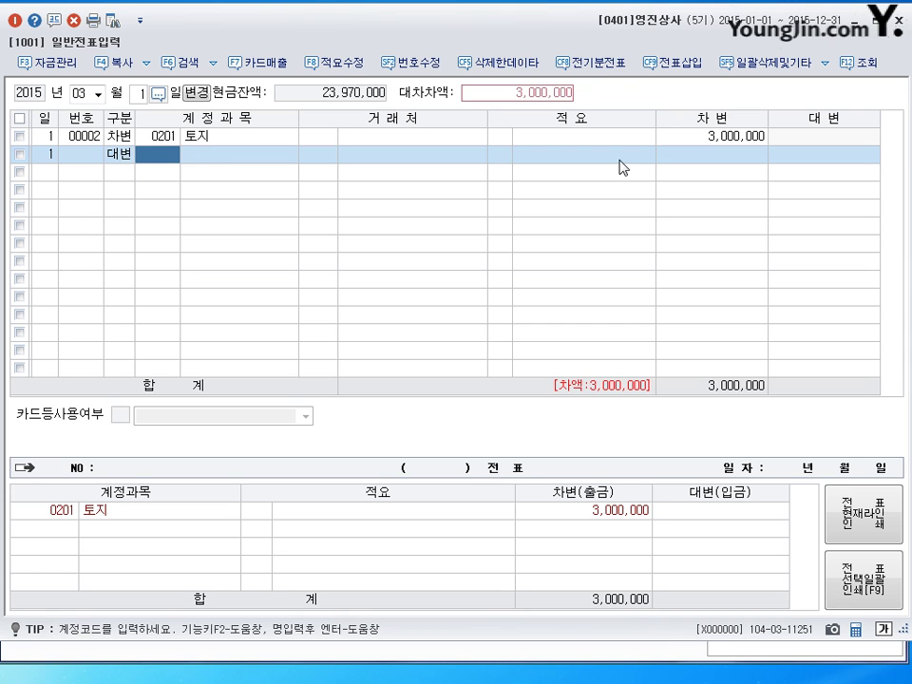
text(102)
key(Return)
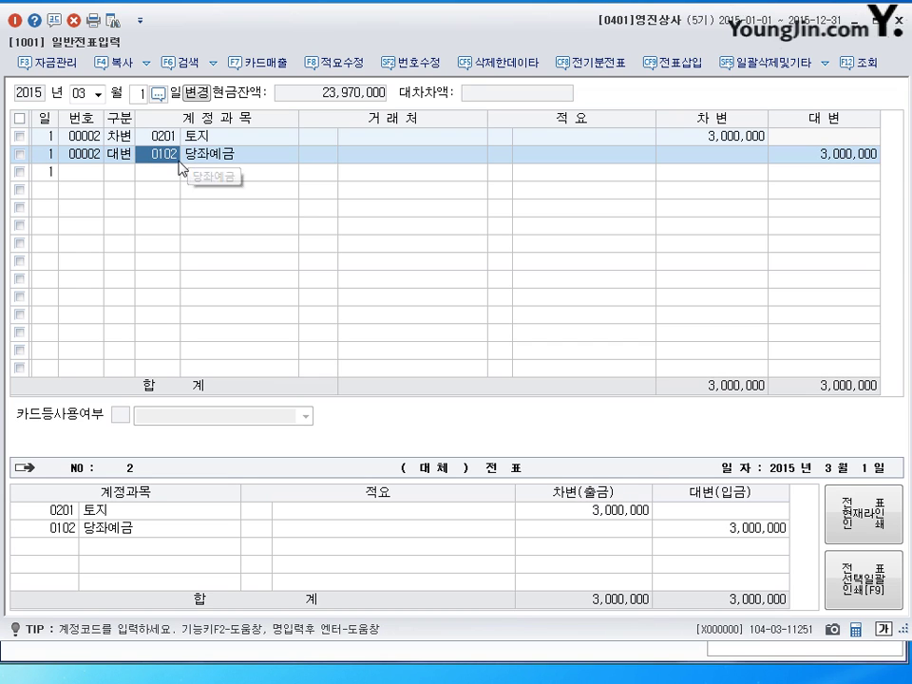
click(705, 139)
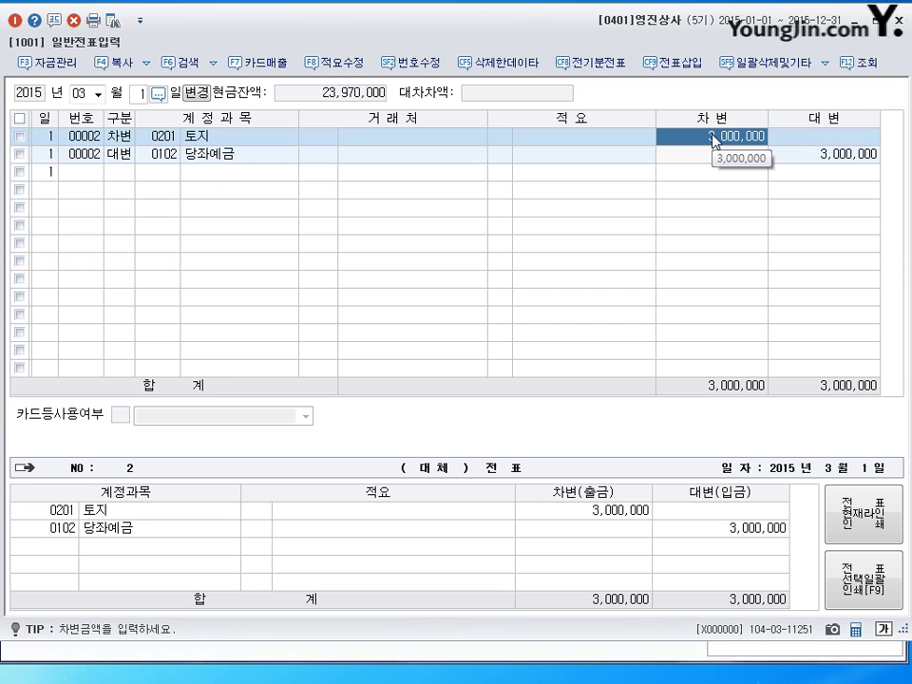
click(836, 159)
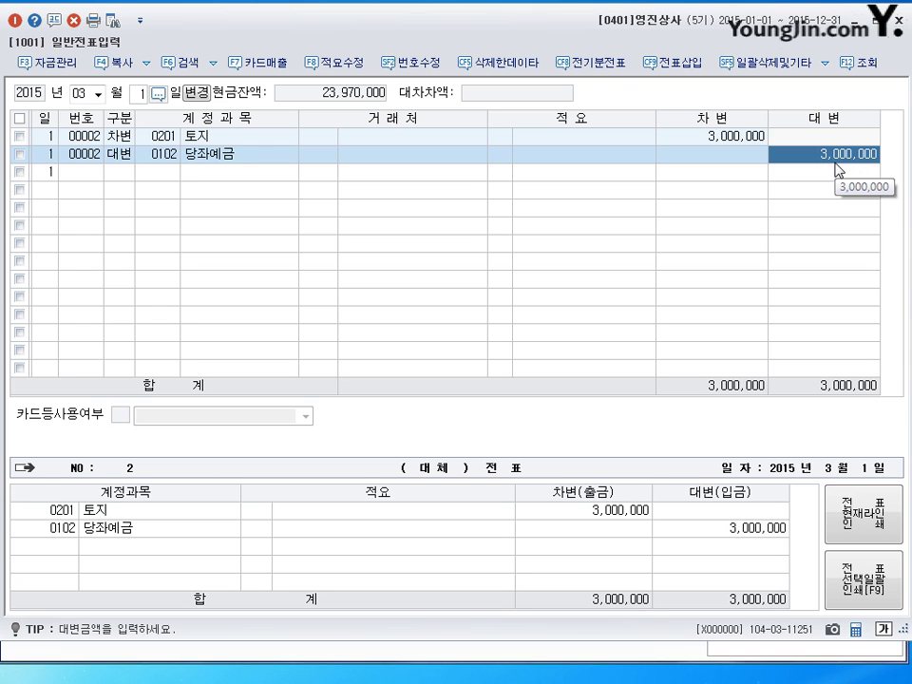
key(Return)
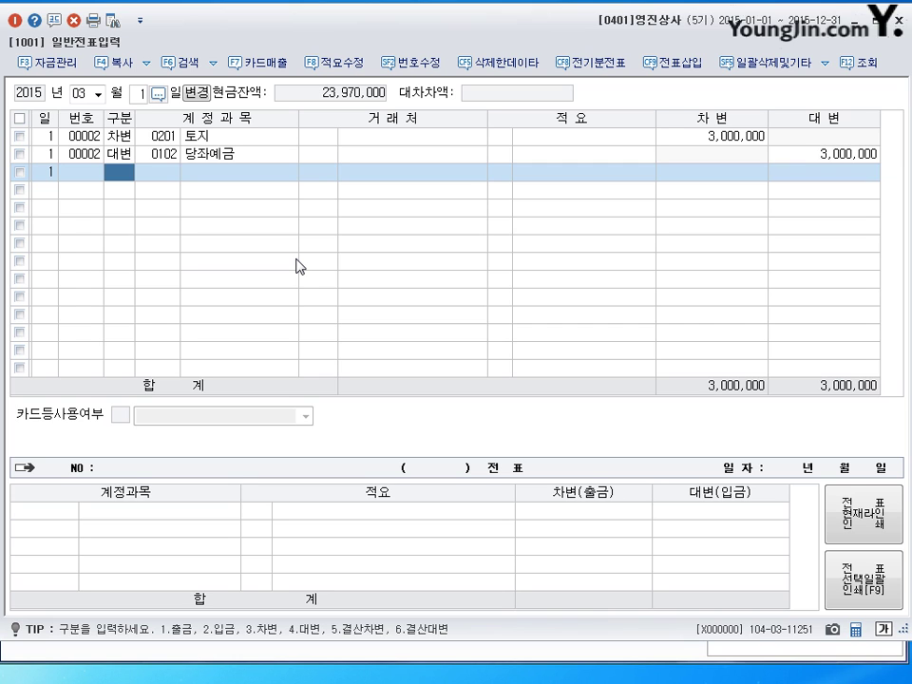
- Return to the 1 January vouchers and add a 차변 row with account 0131 선급금 and a debit of 1,000,000
click(76, 93)
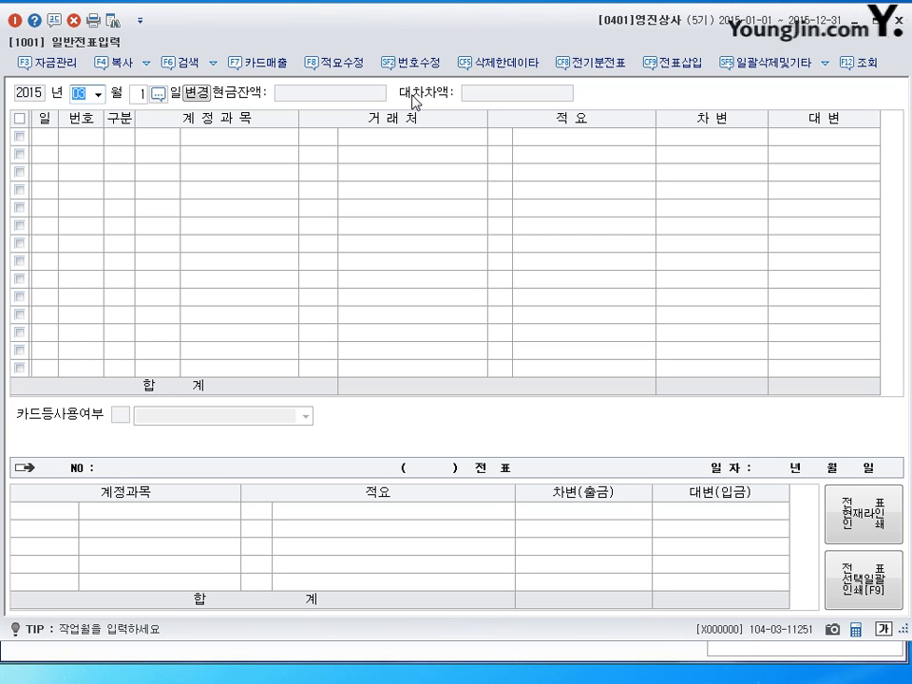
text(01)
key(Return)
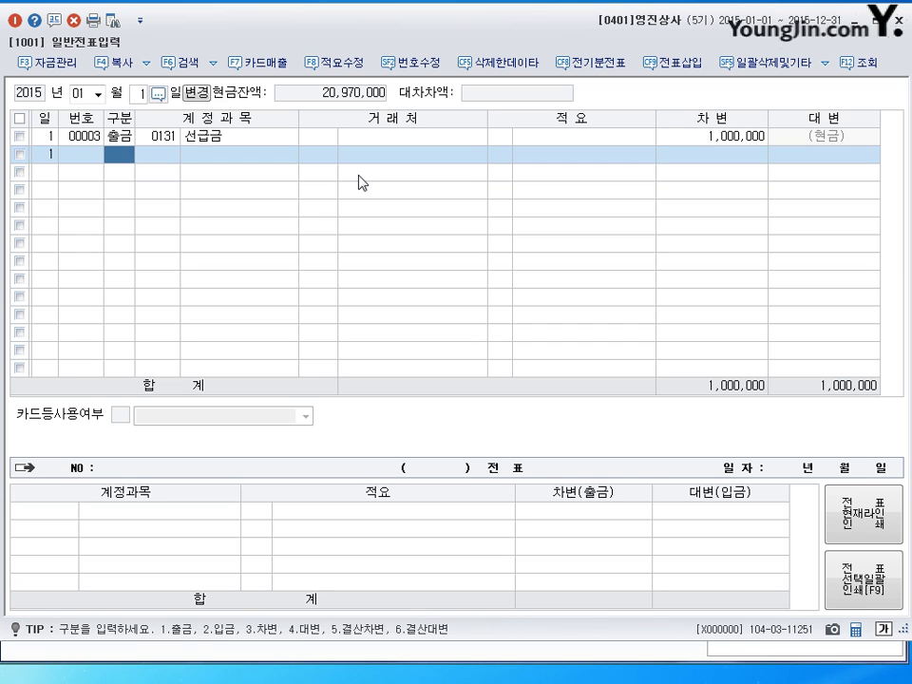
text(3)
key(Return)
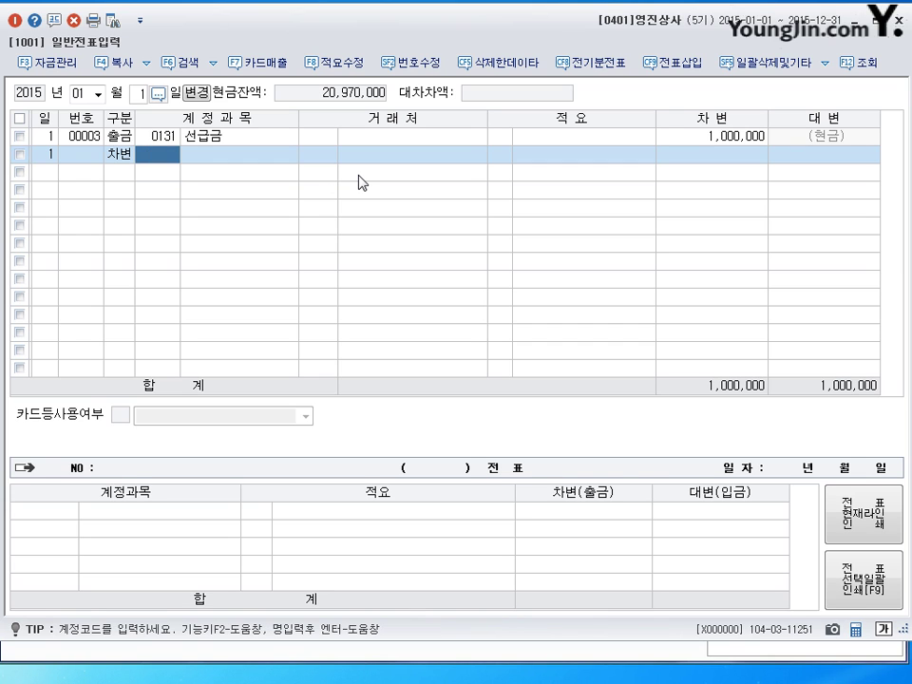
text(131)
key(Return)
key(Return)
key(Return)
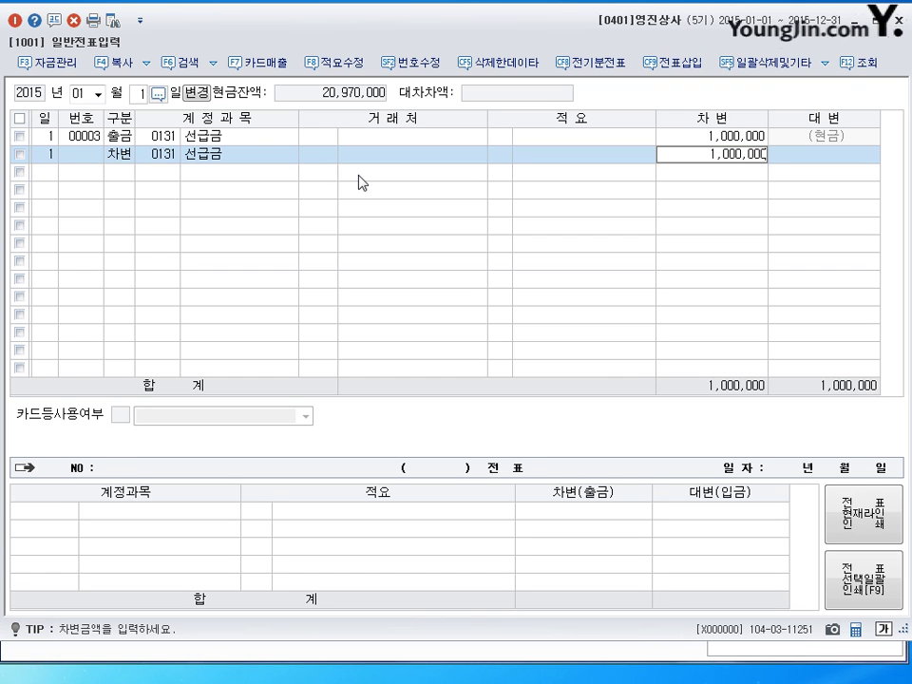
key(Return)
- Add a 대변 row with account 0101 현금 and a credit of 1,000,000, leaving client and description empty
key(Left)
text(4)
key(Return)
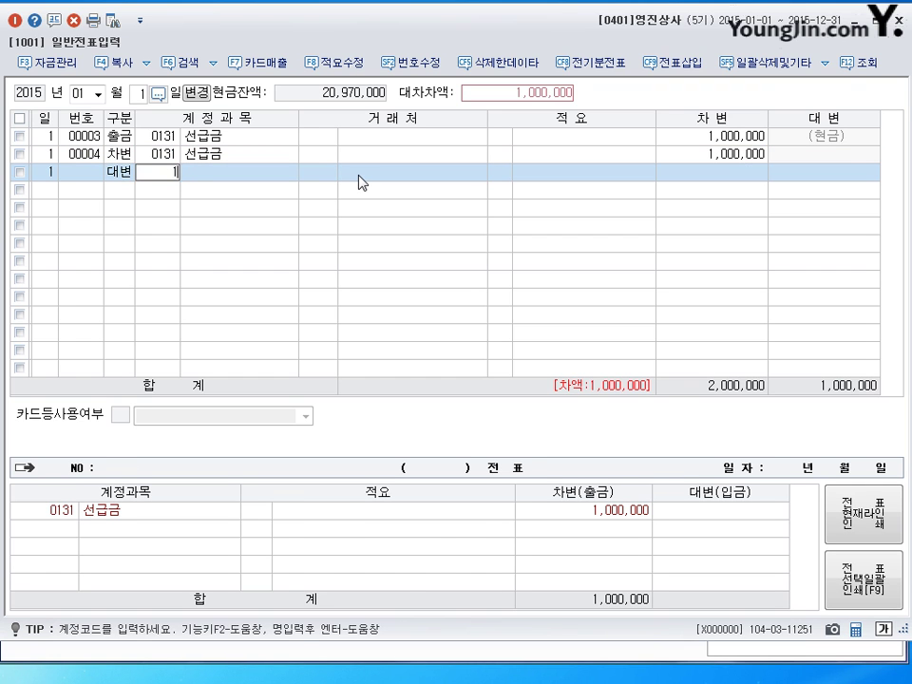
text(101)
key(Return)
key(Return)
key(Return)
key(Return)
- Step through the 1 January rows to compare the voucher previews of the 출금 entry and the 차변/대변 entry
key(Up)
key(Up)
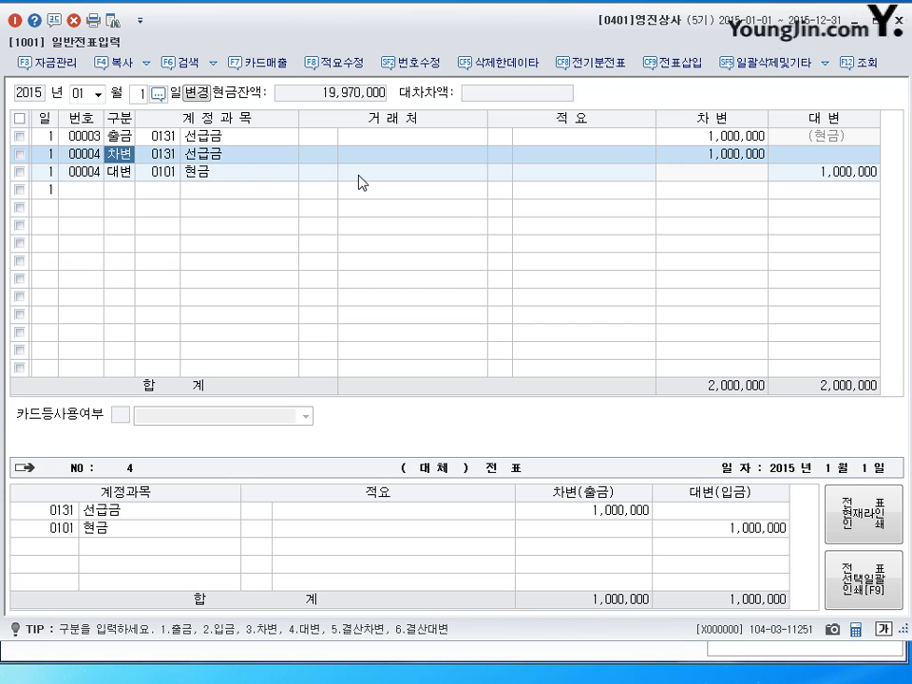
key(Down)
key(Down)
key(Up)
key(Up)
key(Up)
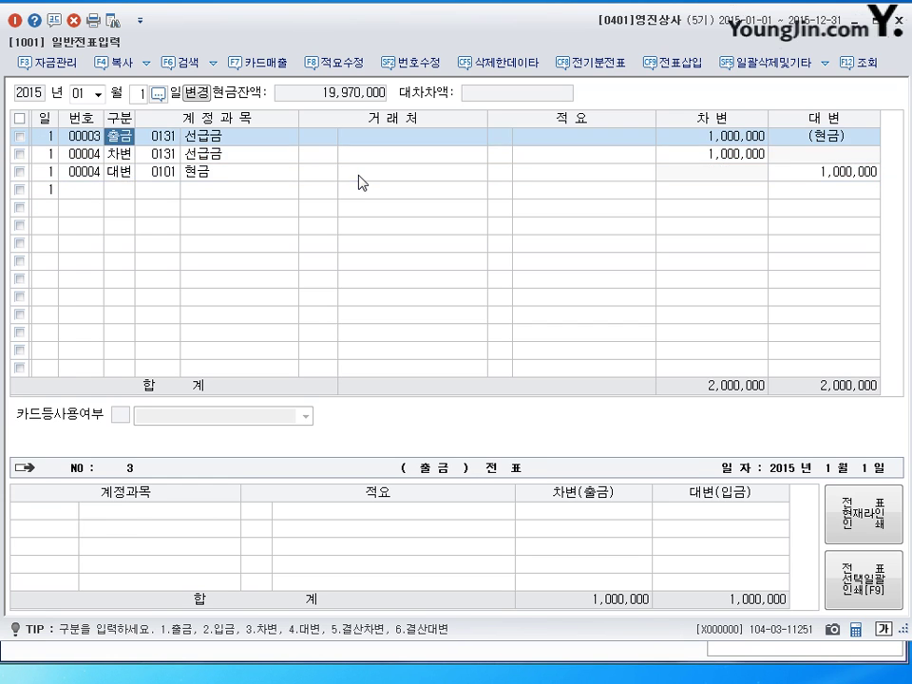
key(Down)
key(Down)
key(Down)
key(Up)
key(Down)
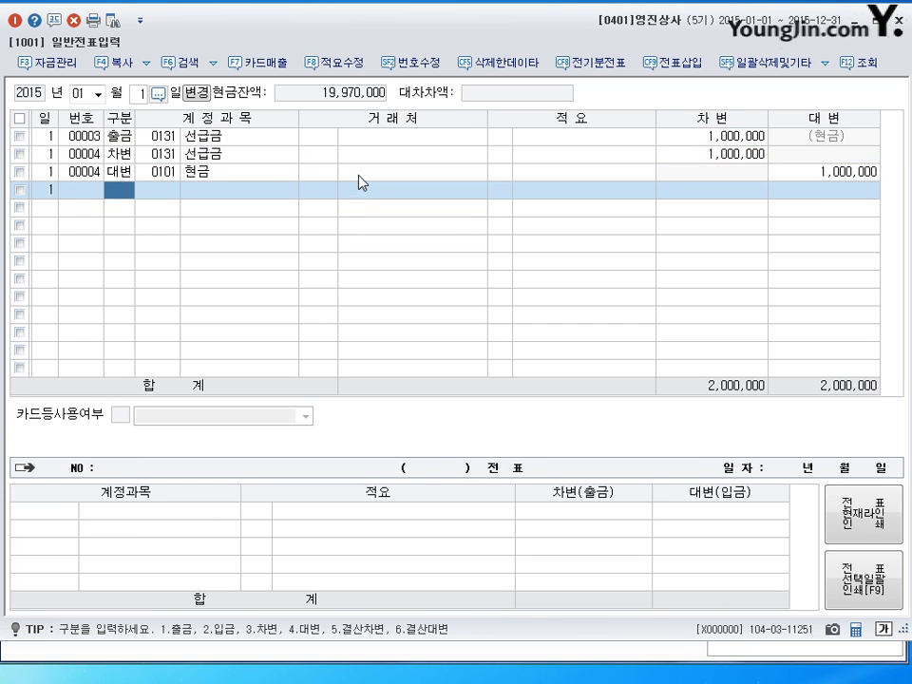
key(Up)
key(Up)
key(Up)
key(Down)
key(Down)
key(Down)
- Open the 1 February vouchers and add a 차변 row with account 0101 현금 and a debit of 3,000,000
click(92, 94)
key(Down)
key(Return)
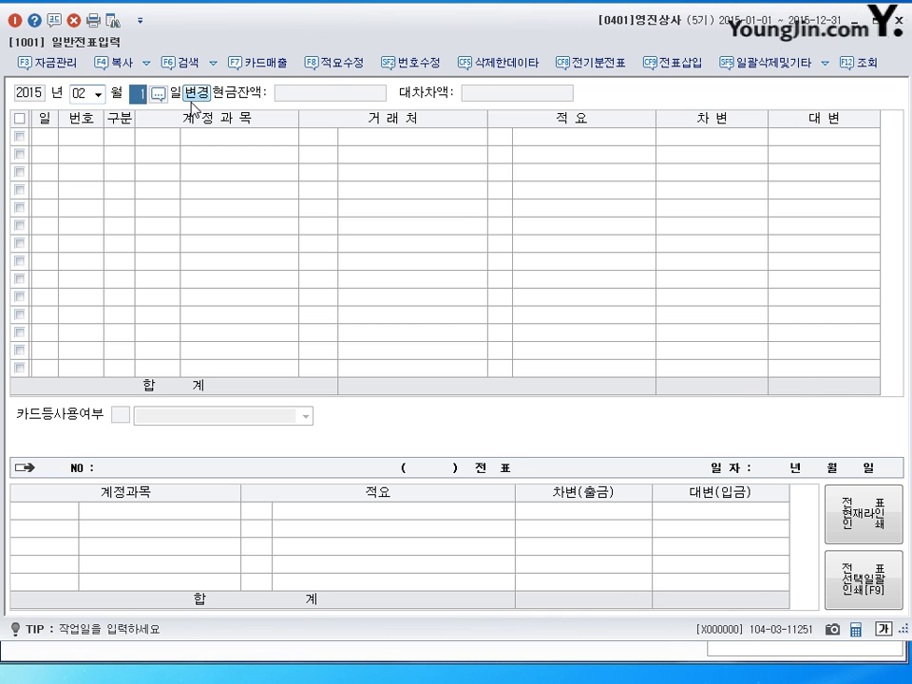
key(Return)
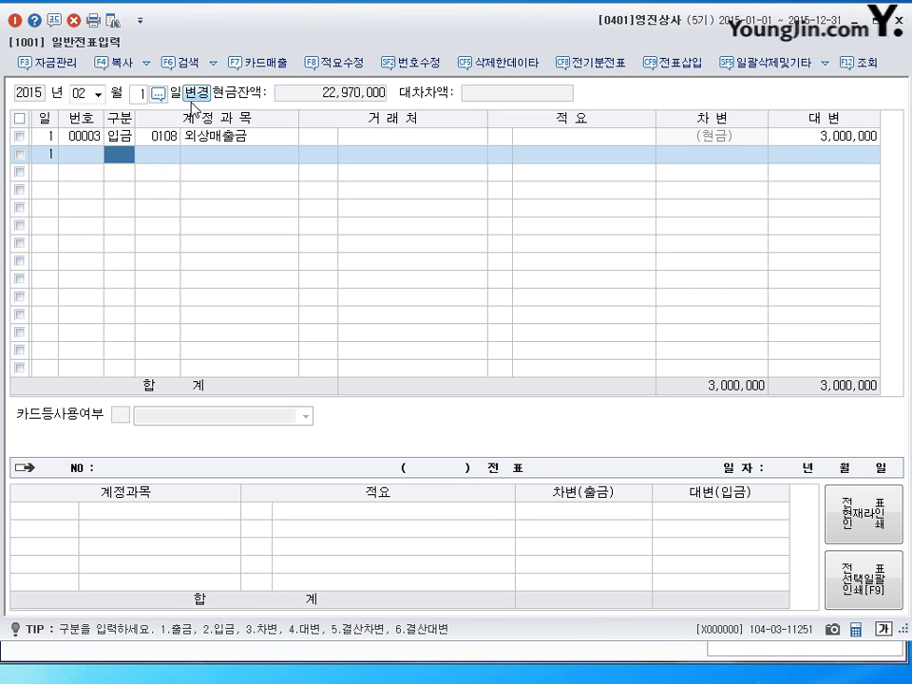
text(3)
key(Return)
text(101)
key(Return)
key(Return)
key(Return)
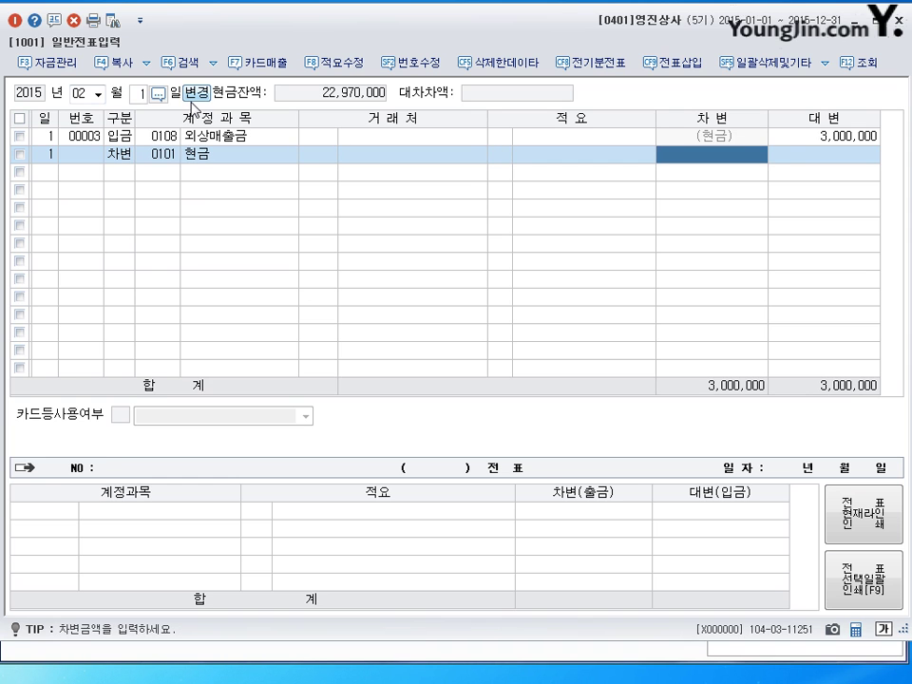
text(3000000)
key(Return)
- Add a 대변 row with account 0108 외상매출금 and a credit of 3,000,000 to the 1 February voucher
text(4)
key(Return)
text(10)
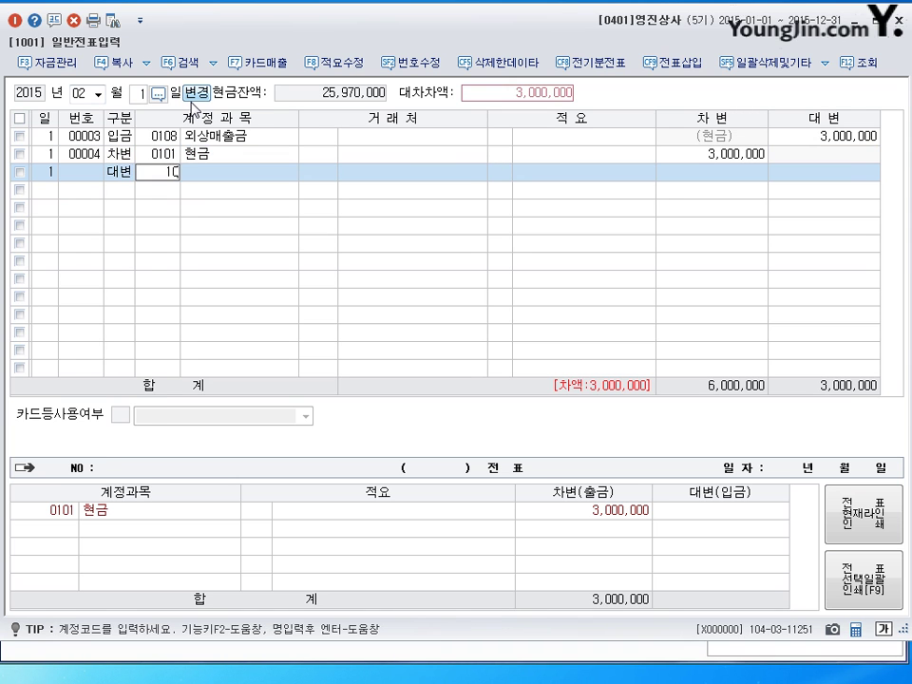
text(8)
key(Return)
key(Left)
key(Left)
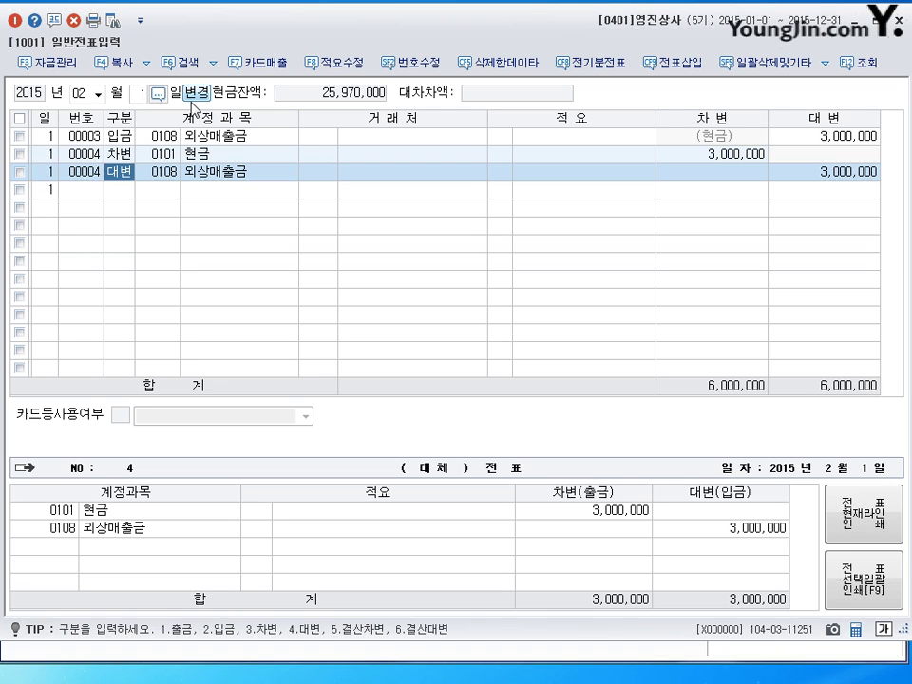
- Return to the 1 January vouchers and examine how the 출금 row corresponds to the 차변 and 대변 rows
click(84, 93)
text(01)
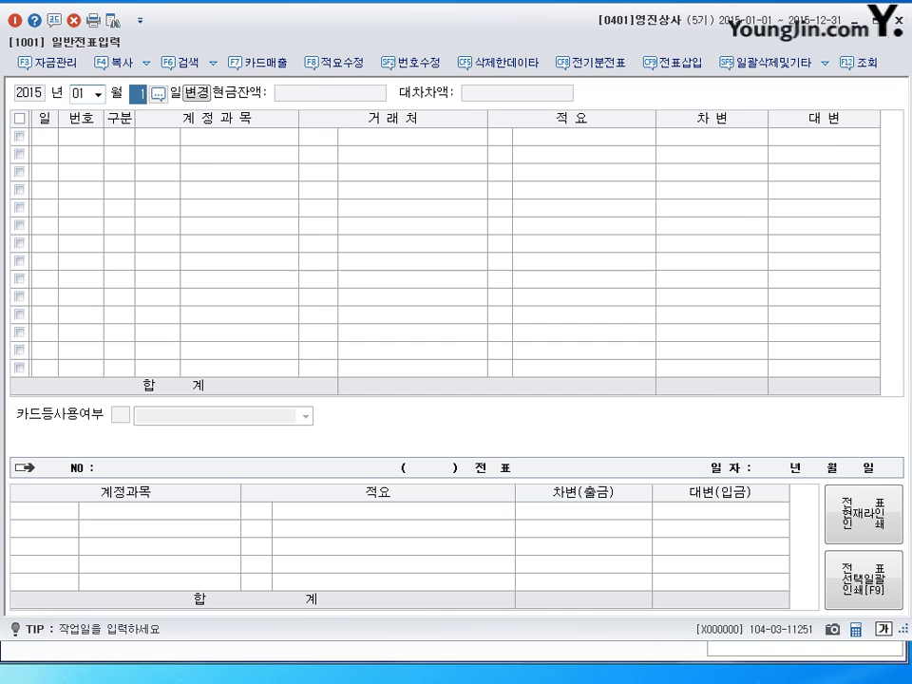
key(Return)
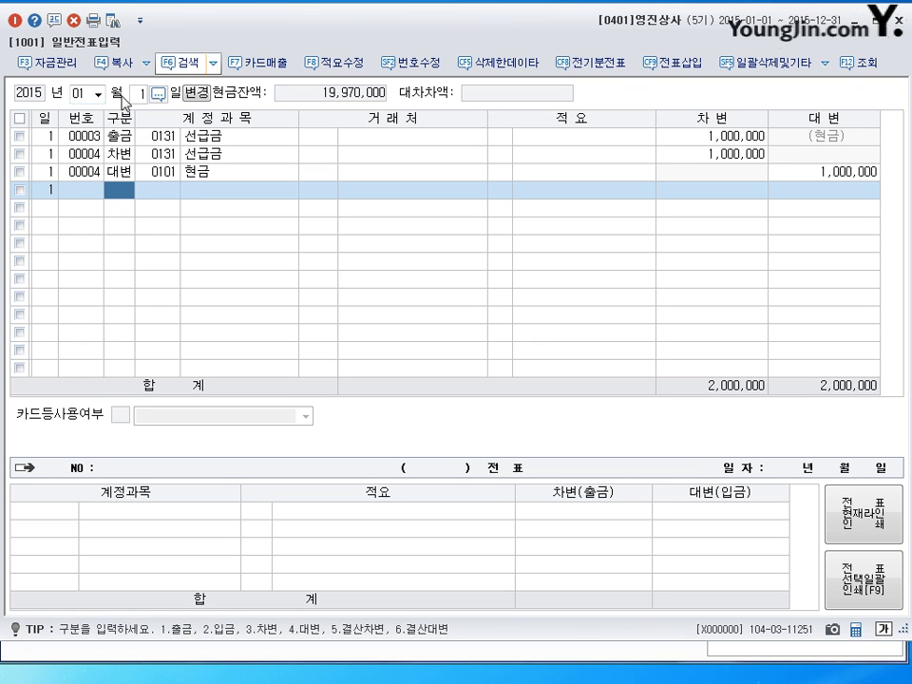
click(232, 136)
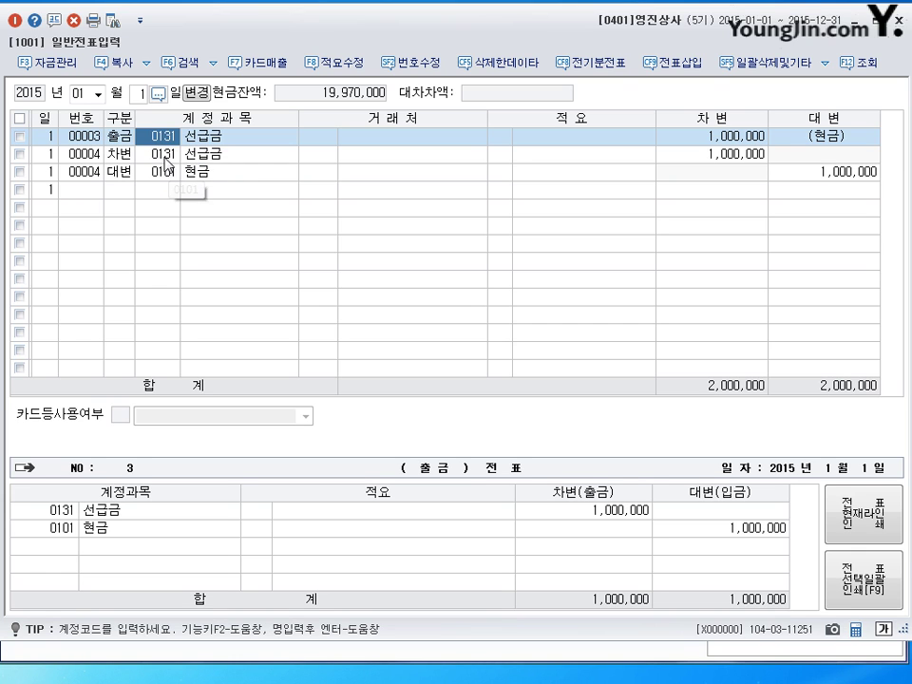
click(160, 155)
click(159, 172)
key(Up)
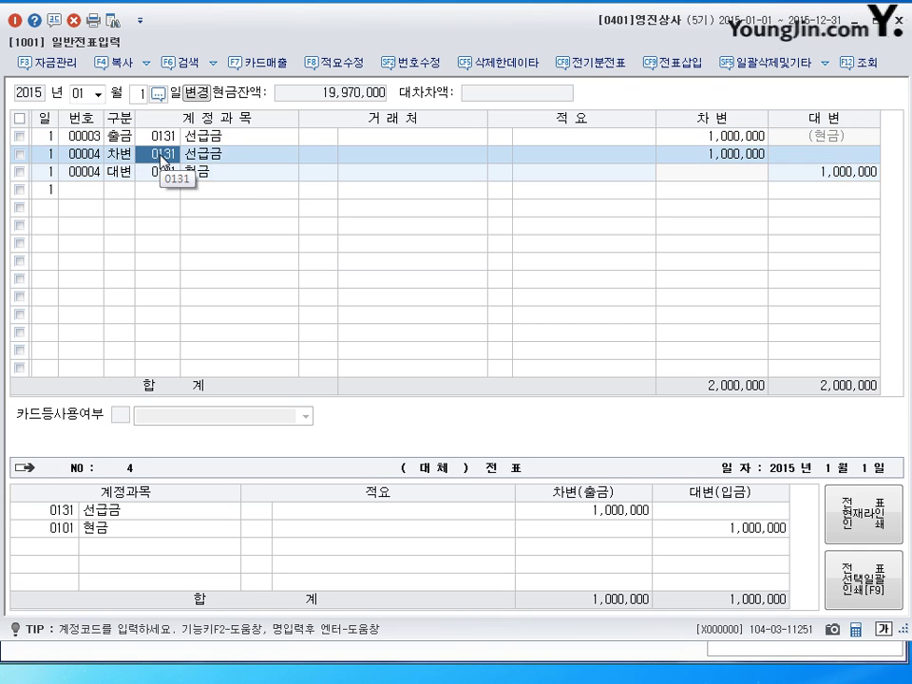
click(159, 173)
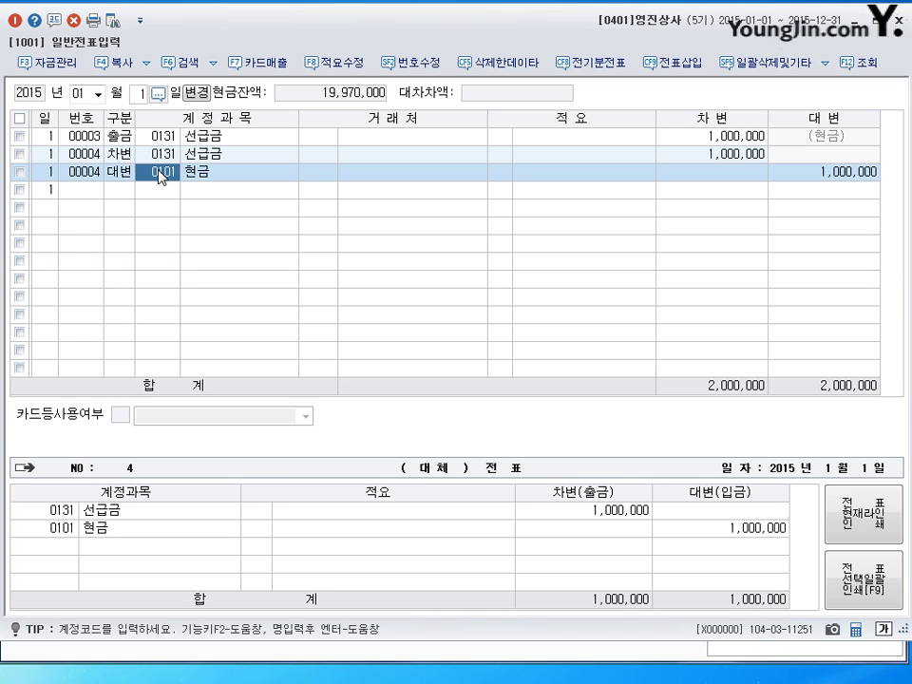
key(Down)
key(Up)
key(Up)
key(Down)
key(Down)
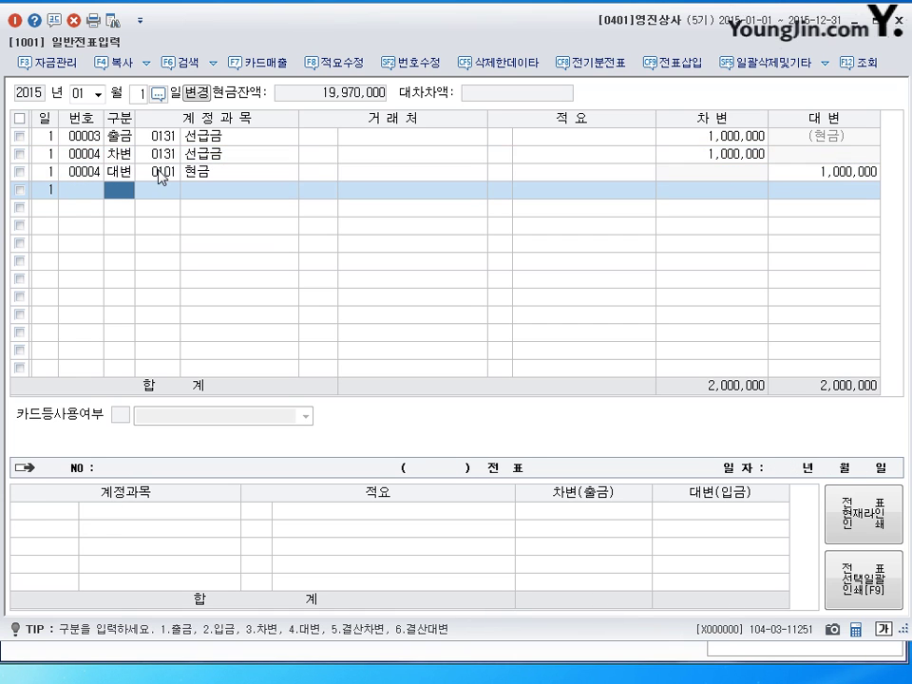
key(Up)
key(Up)
key(Up)
key(Down)
key(Down)
key(Down)
key(Up)
key(Up)
key(Up)
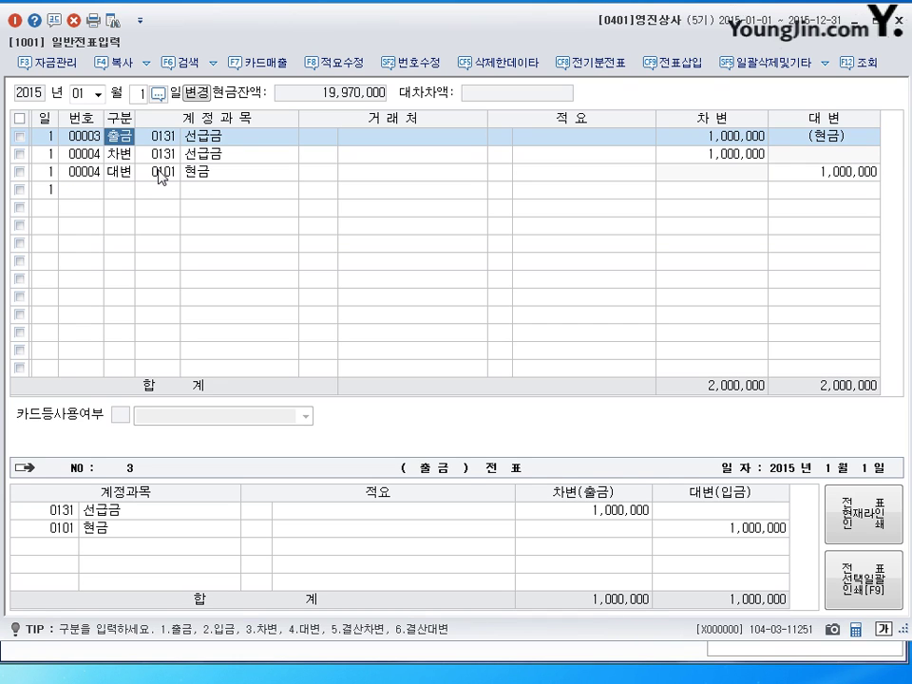
key(Down)
key(Down)
key(Down)
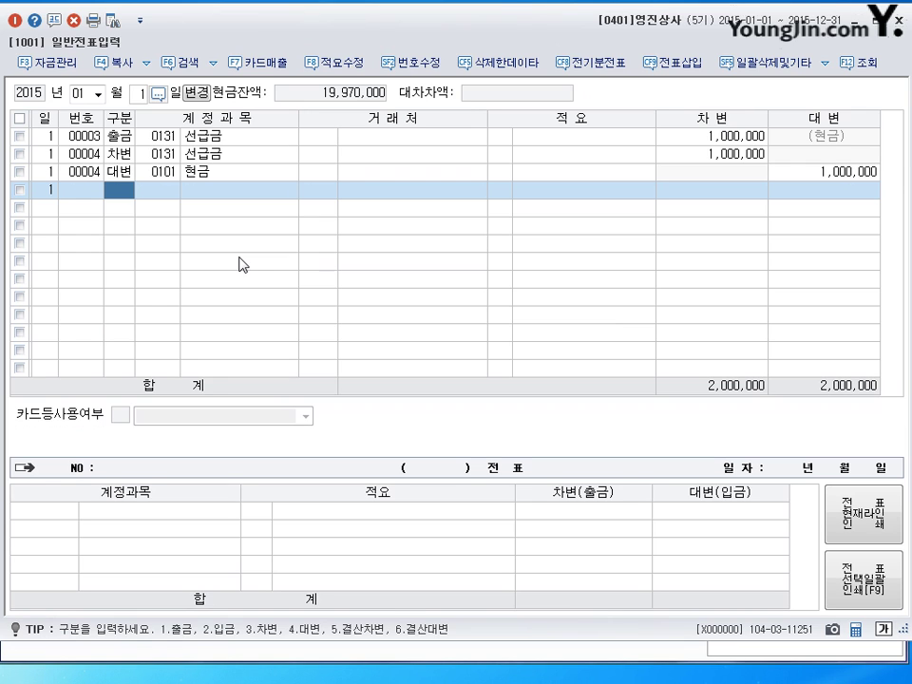
click(119, 172)
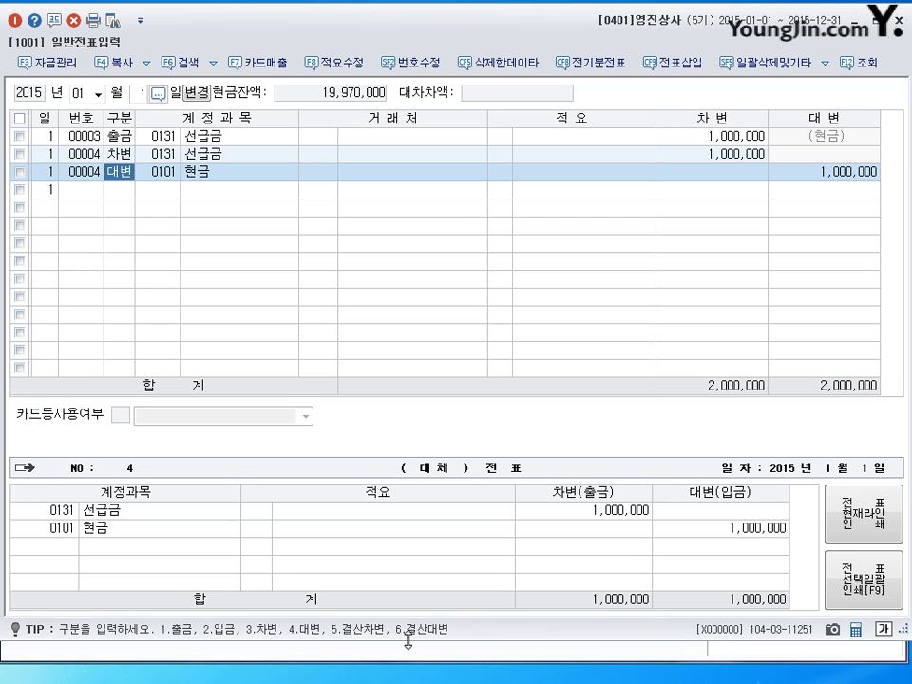
- Set the voucher date to month 12, day 31 and look at the available 구분 types, including 결산차변 and 결산대변
click(84, 93)
text(1)
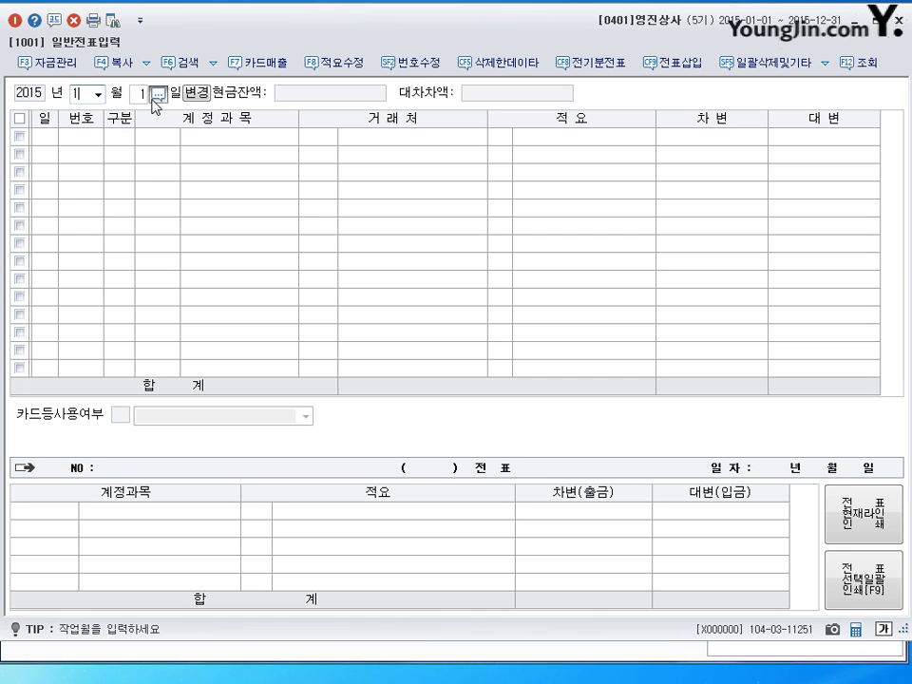
text(2)
key(Return)
text(31)
key(Return)
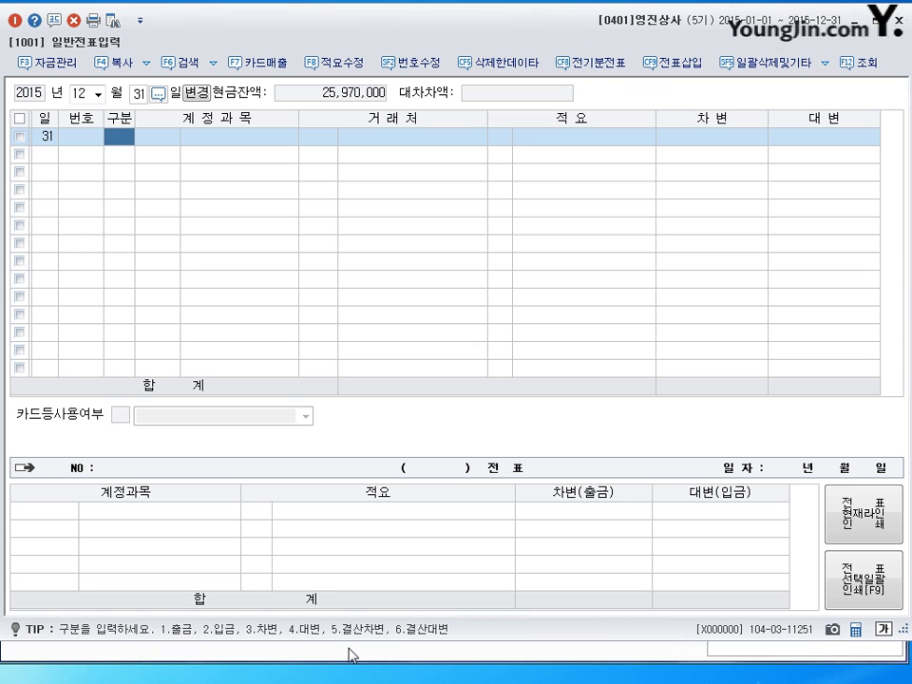
double_click(375, 38)
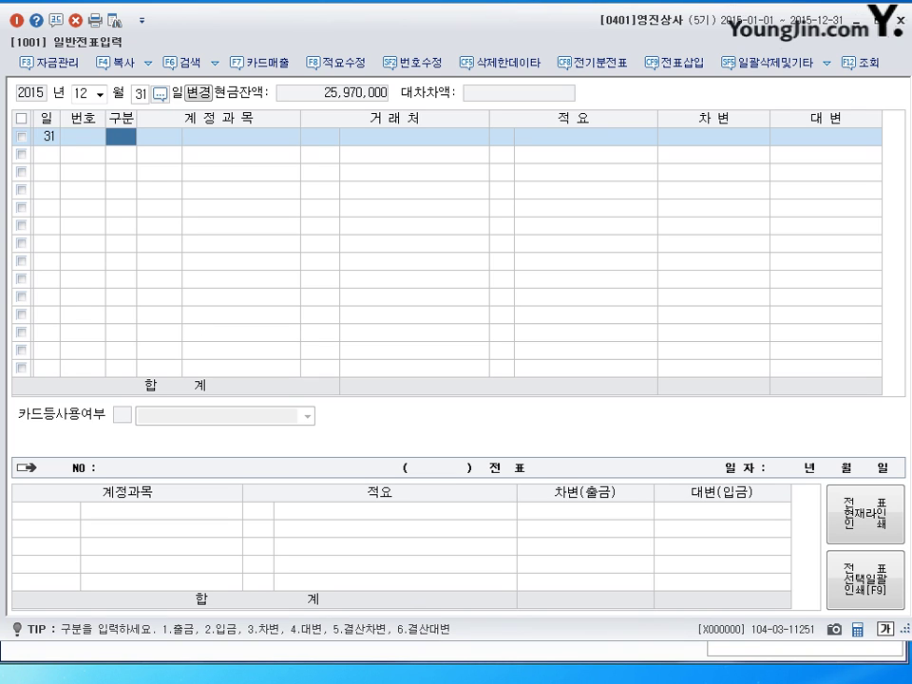
- Set the month to 01 and leave the day blank to list all January vouchers
click(83, 93)
text(1)
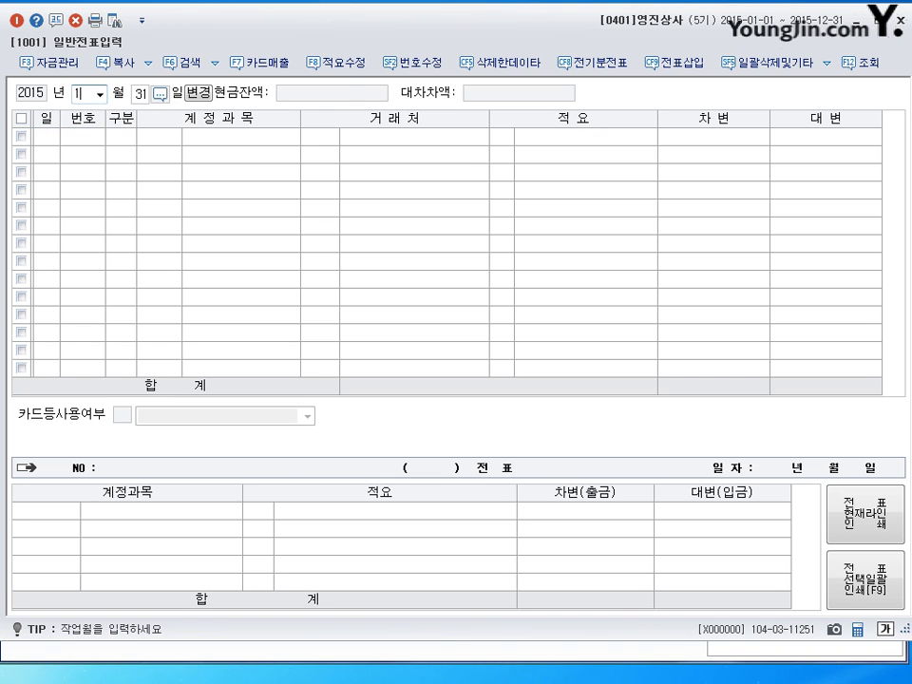
key(Return)
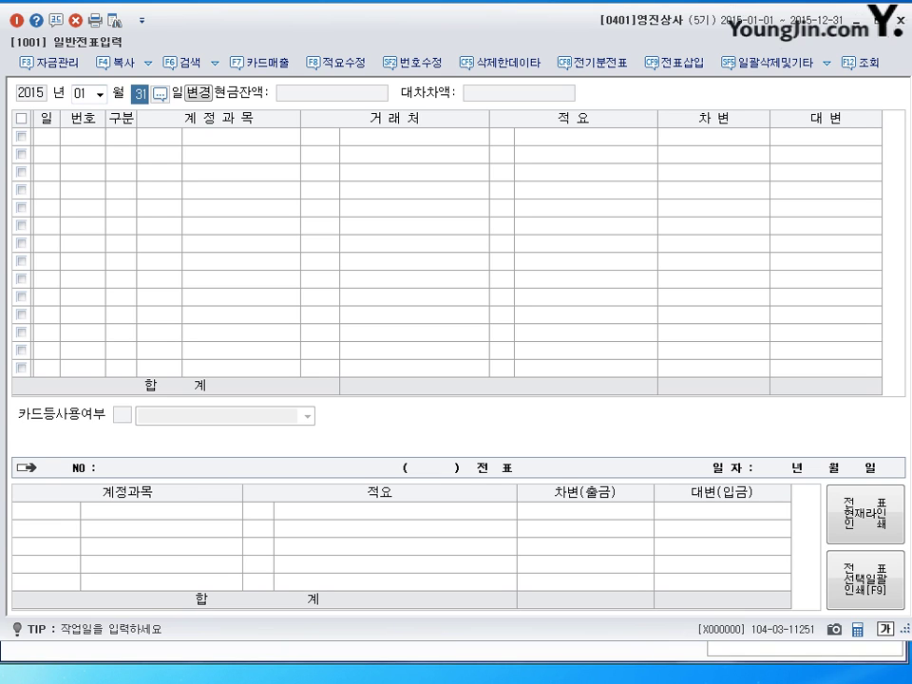
key(BackSpace)
key(Return)
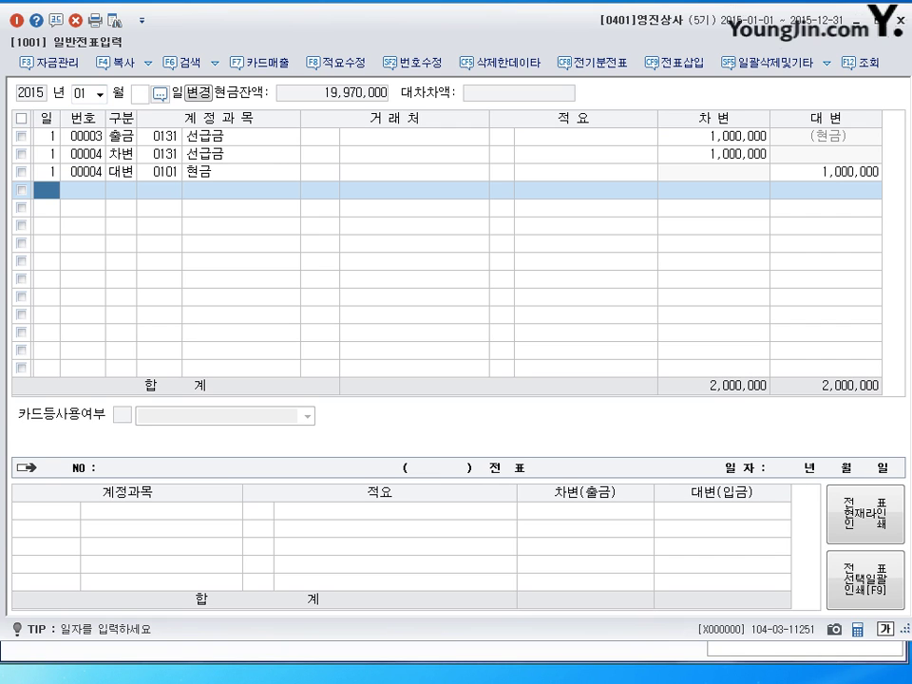
- Consult the textbook's client and exam input notes, and assign client 00201 인성상사 to the 출금 row
click(316, 141)
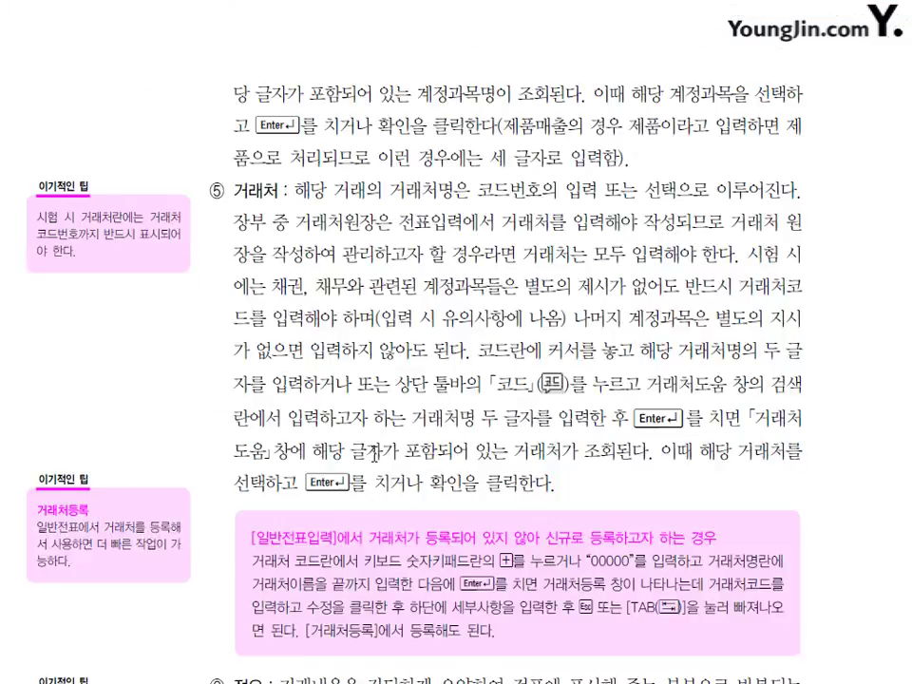
scroll(375, 456, down, 15)
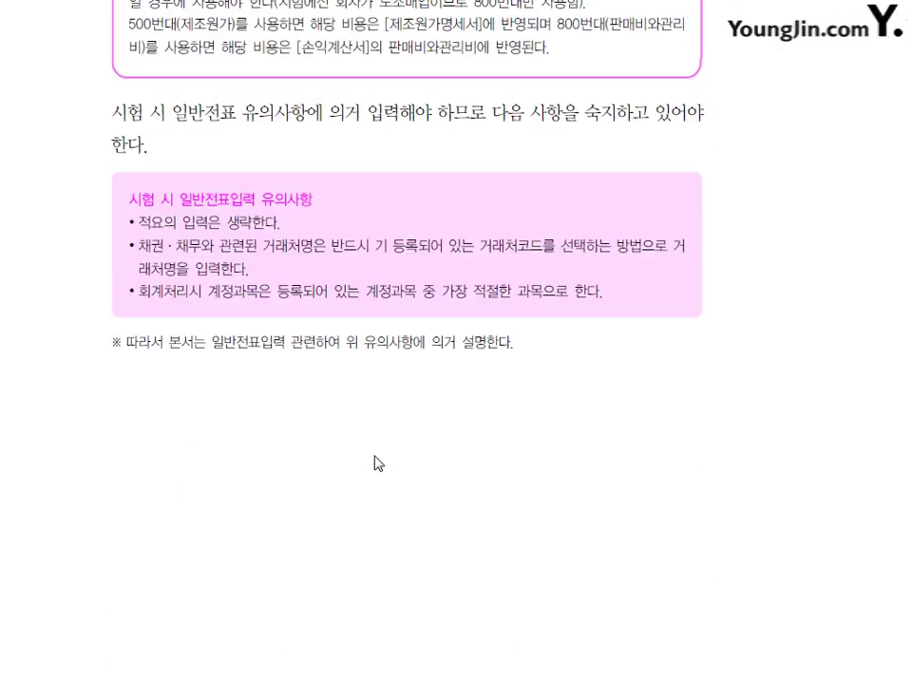
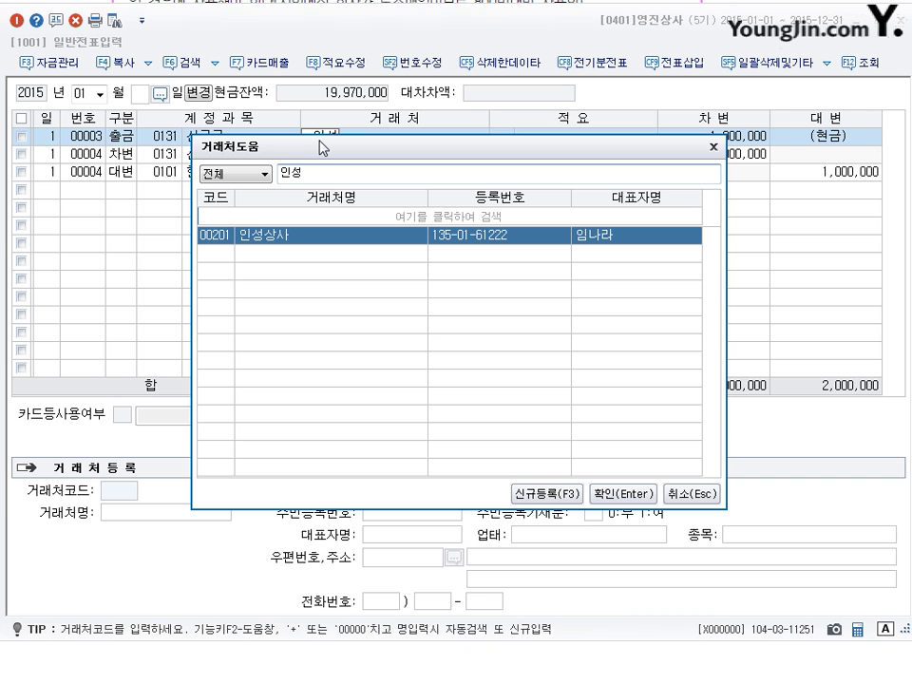
key(Return)
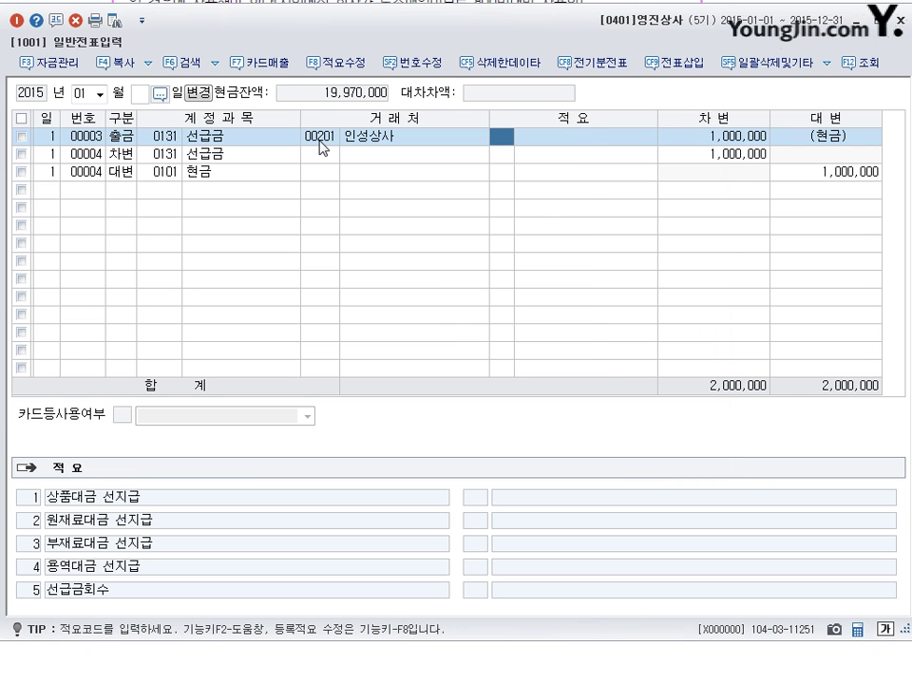
key(Down)
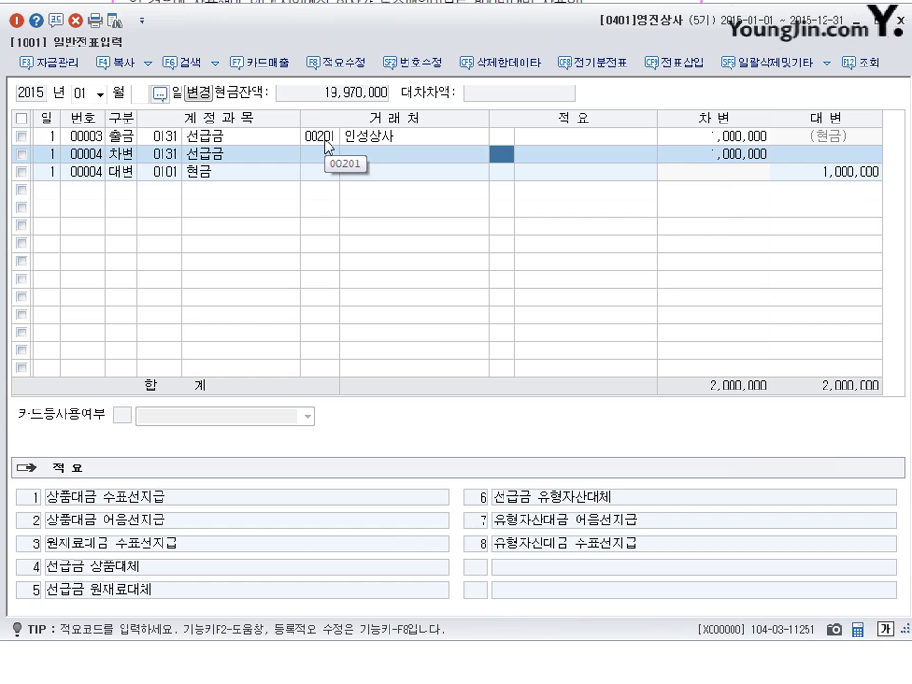
- Check the registered client details behind the 출금 row's client code and compare them with the 차변 row's empty client cell
click(326, 140)
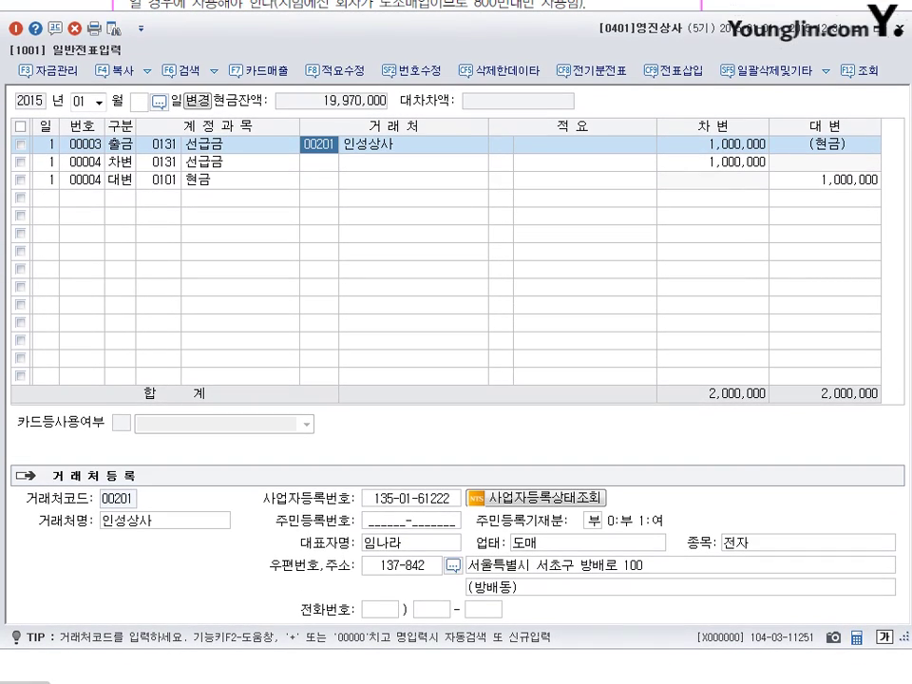
key(Escape)
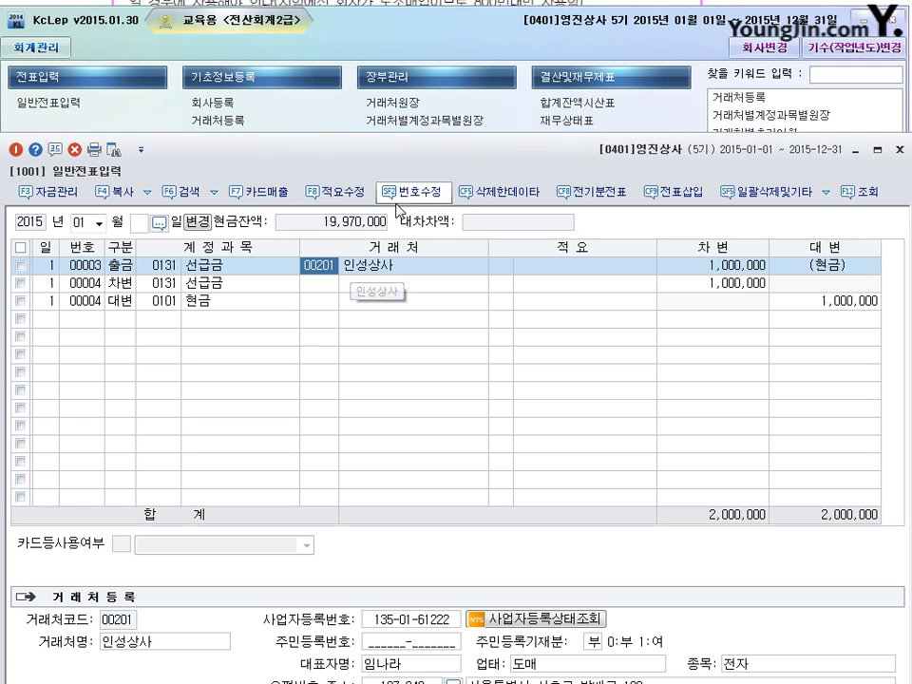
click(323, 283)
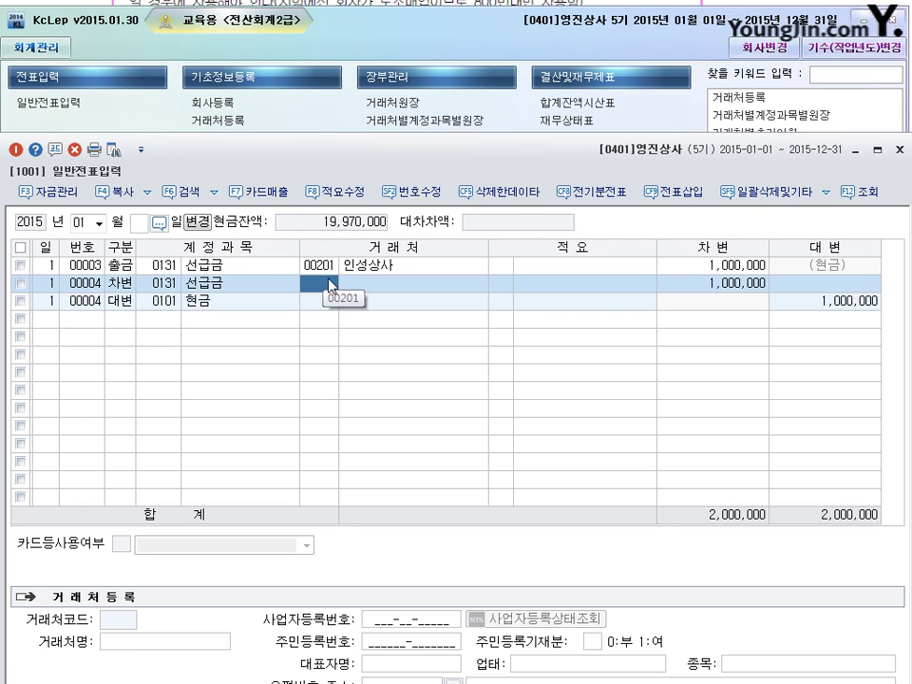
click(323, 273)
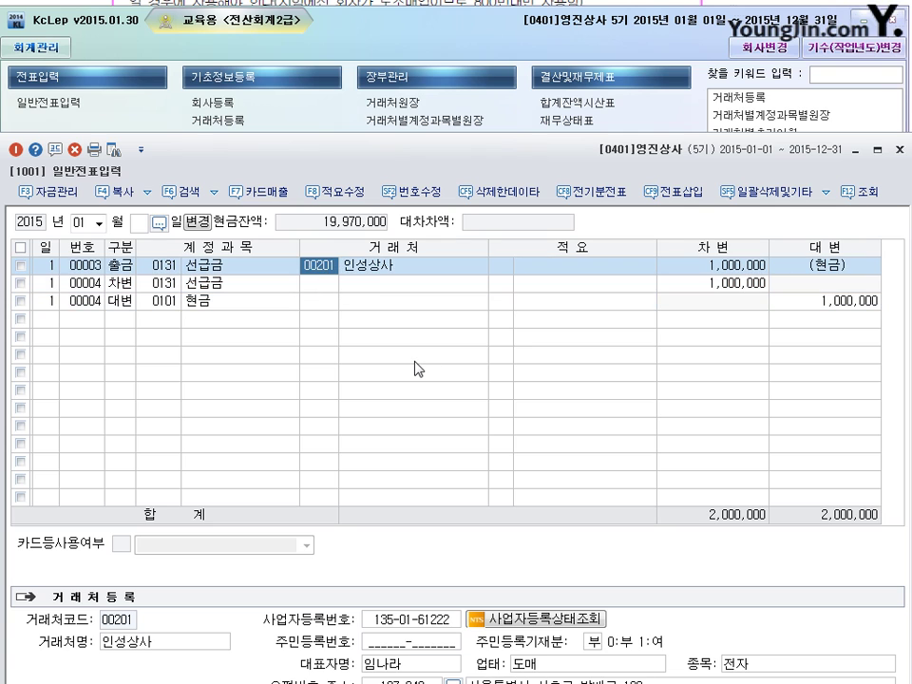
- Clear only the client code of the 출금 row, keeping the client name 인성상사
key(BackSpace)
key(Return)
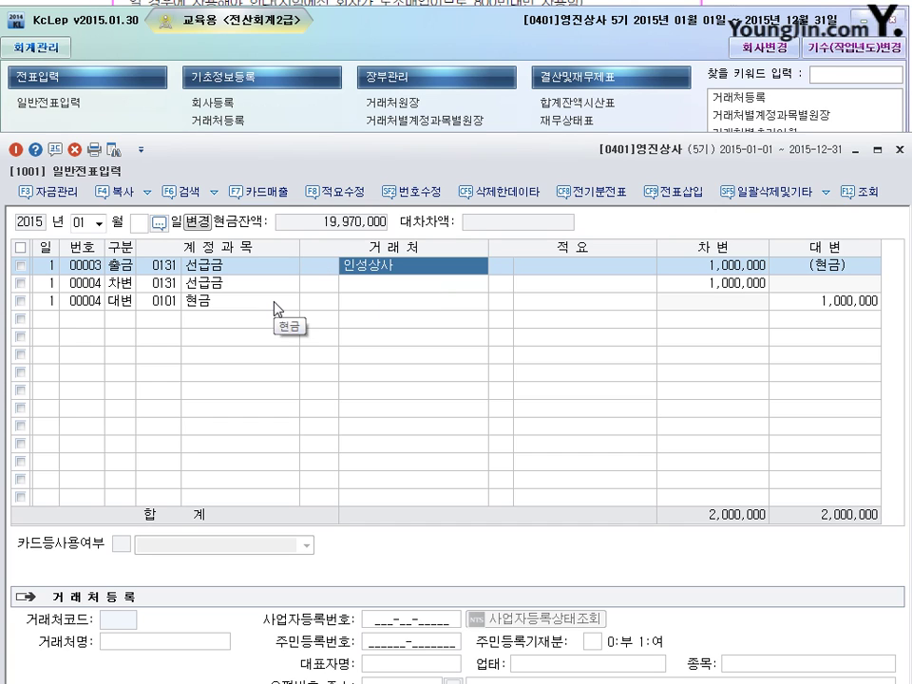
click(323, 267)
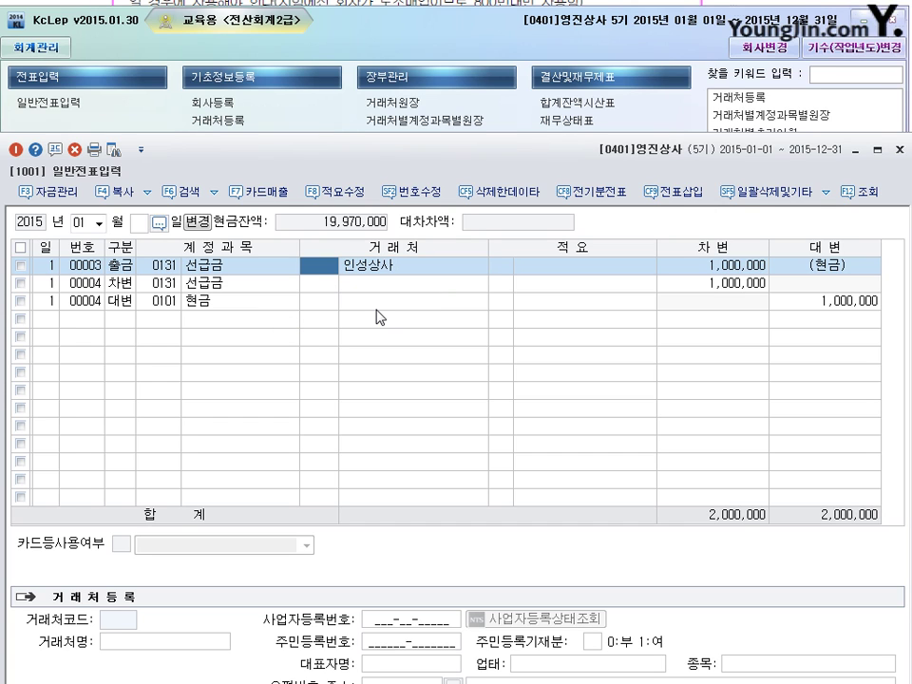
- Look up the 출금 row's client by the name 인성 and assign client 00201 인성상사
text(0)
text(성)
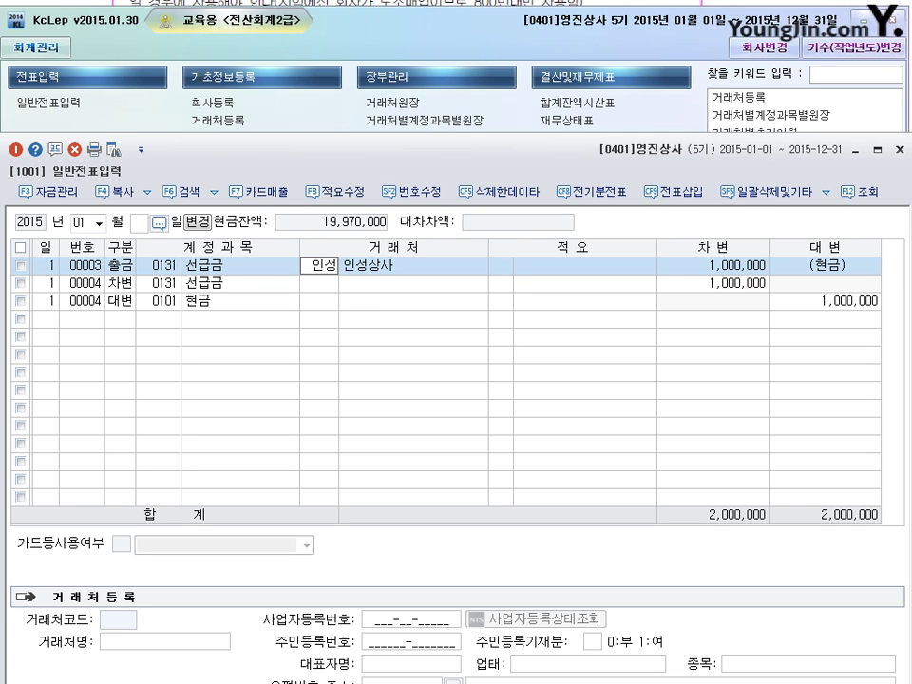
key(Return)
key(Return)
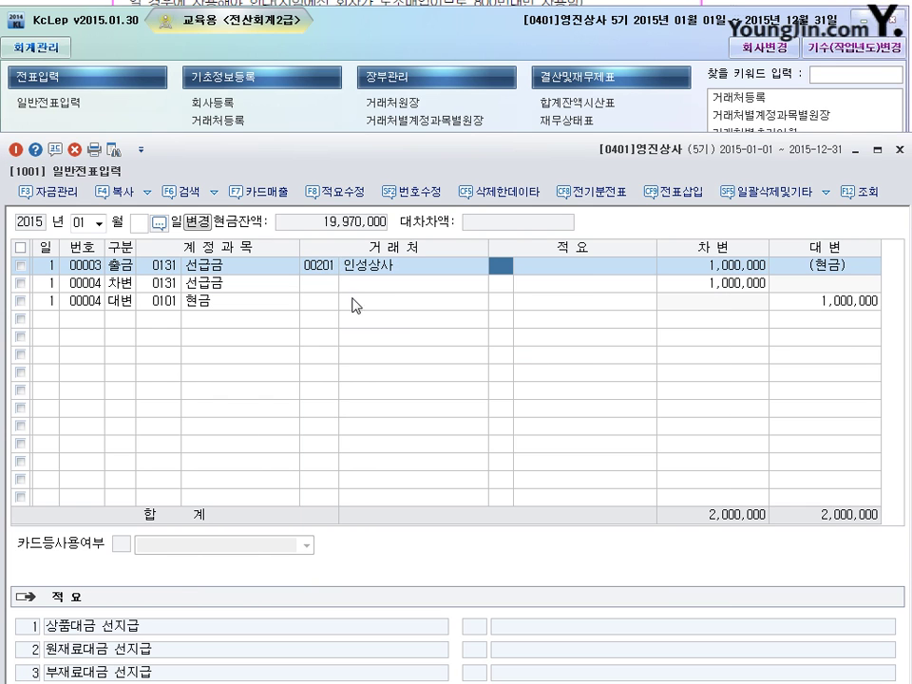
- Return to the textbook and review the exam note on choosing registered client codes for 채권 and 채무 entries
click(338, 285)
click(899, 150)
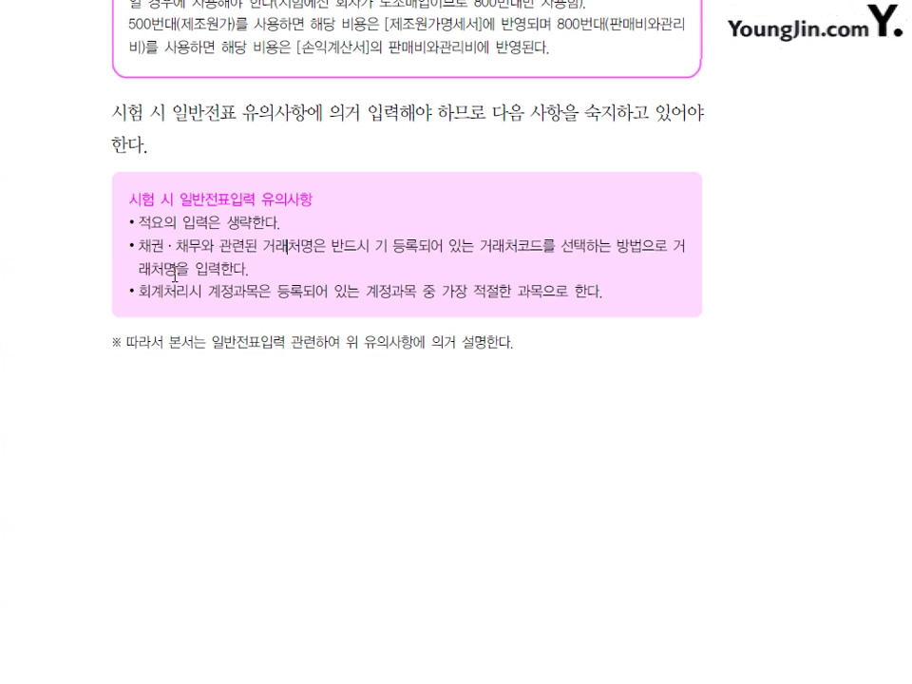
drag(138, 245, 162, 245)
click(185, 428)
drag(164, 246, 200, 247)
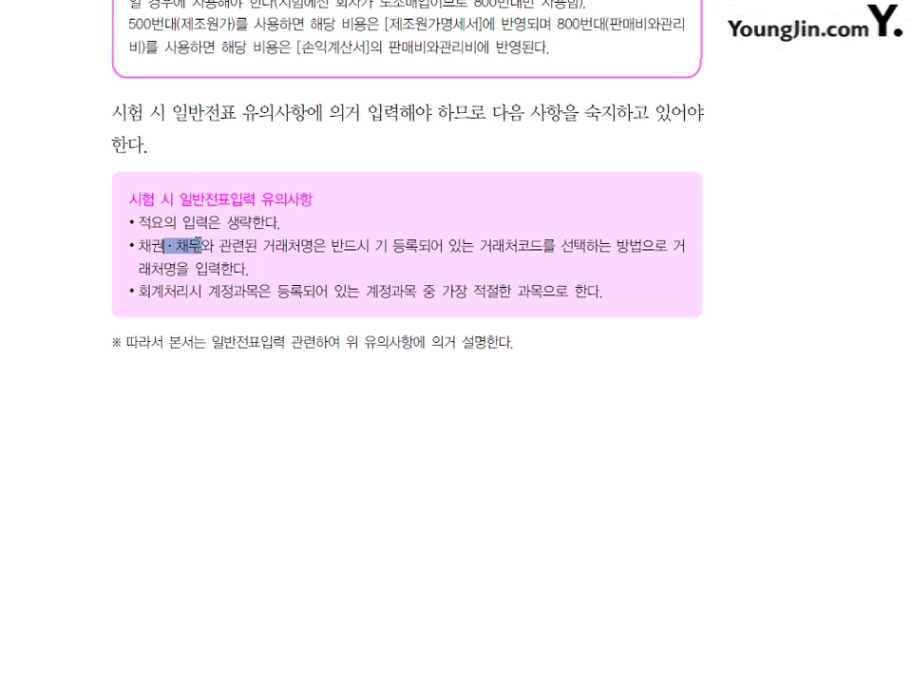
click(200, 251)
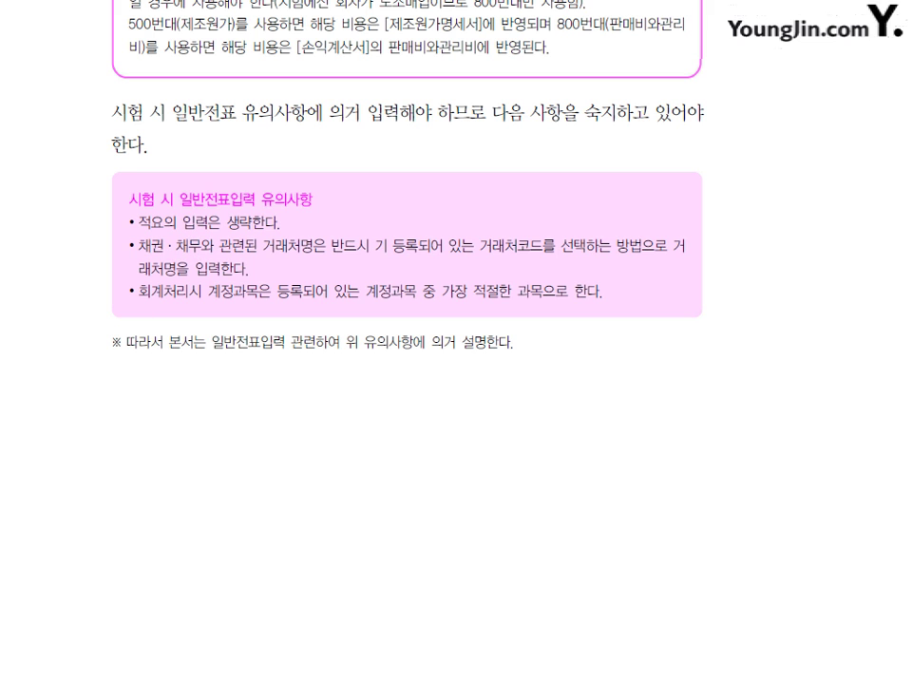
- Bring up the Notepad memo below the textbook note, review its 채권 and 채무 account lists, and put it away
click(31, 672)
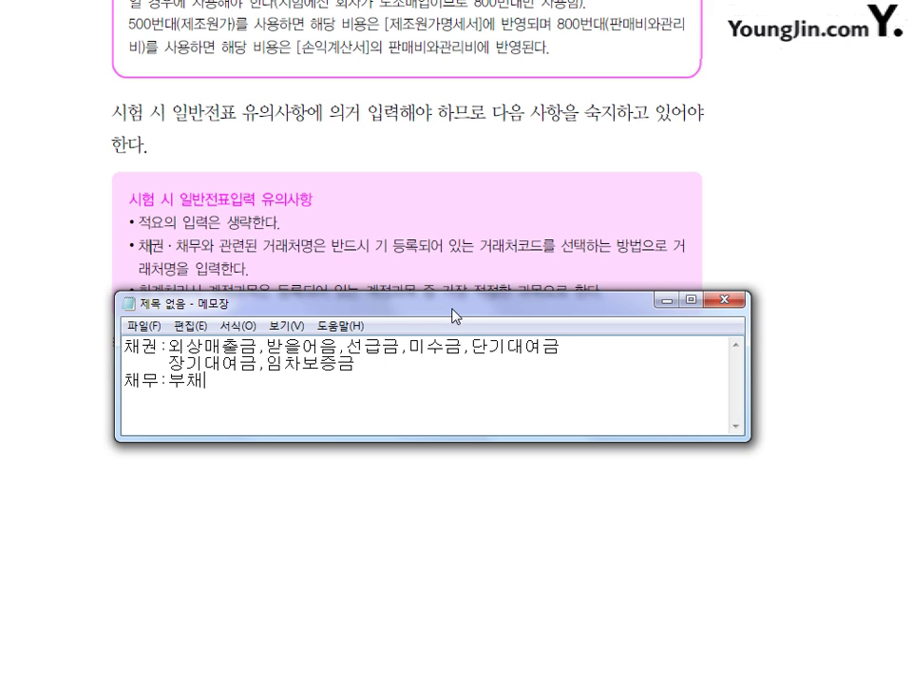
drag(454, 316, 448, 403)
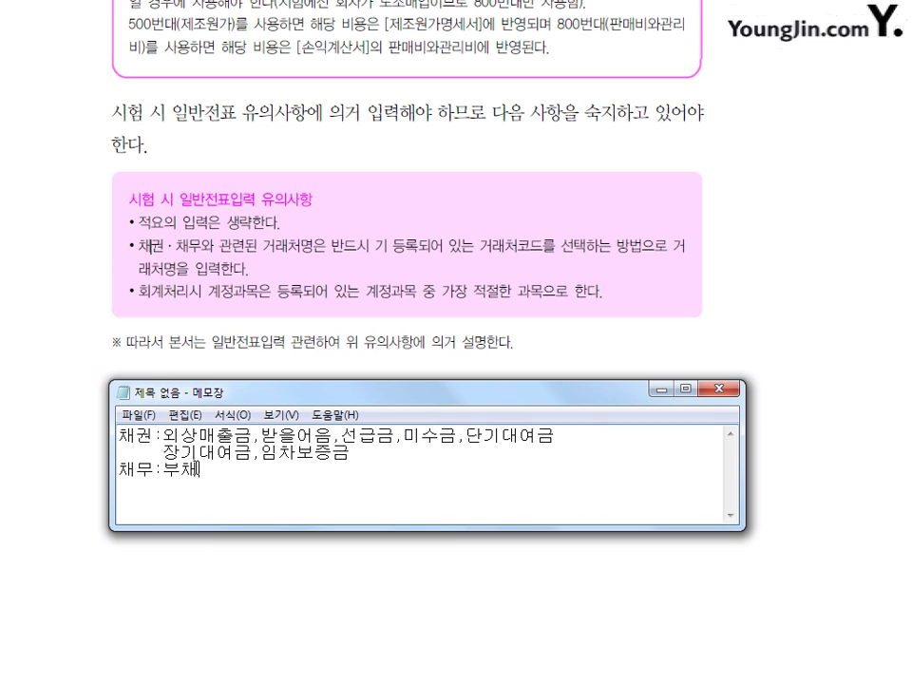
drag(163, 435, 350, 453)
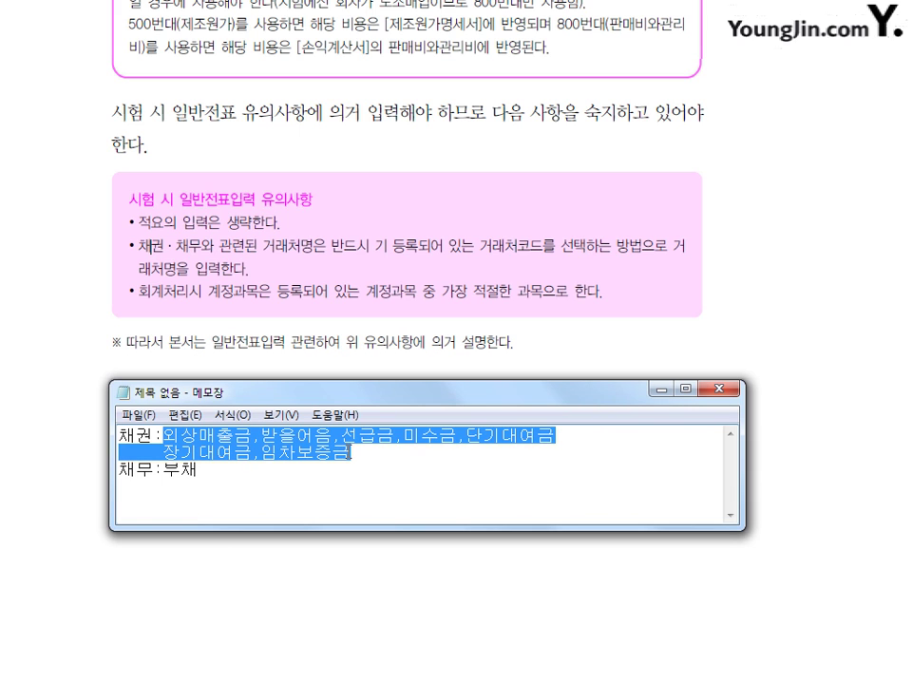
click(368, 458)
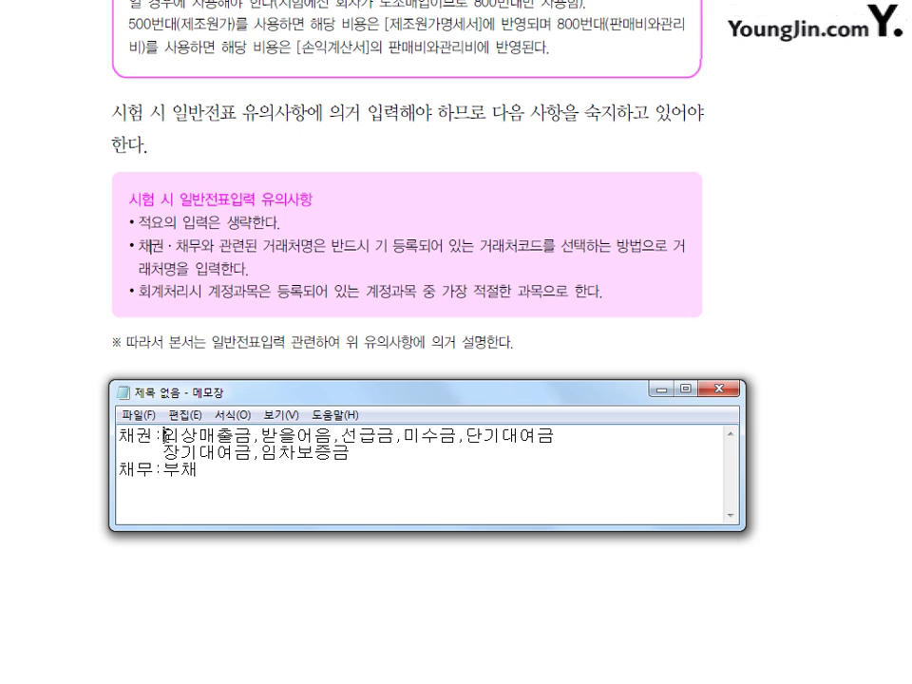
drag(165, 439, 349, 457)
click(350, 458)
click(245, 484)
click(371, 455)
drag(210, 480, 117, 437)
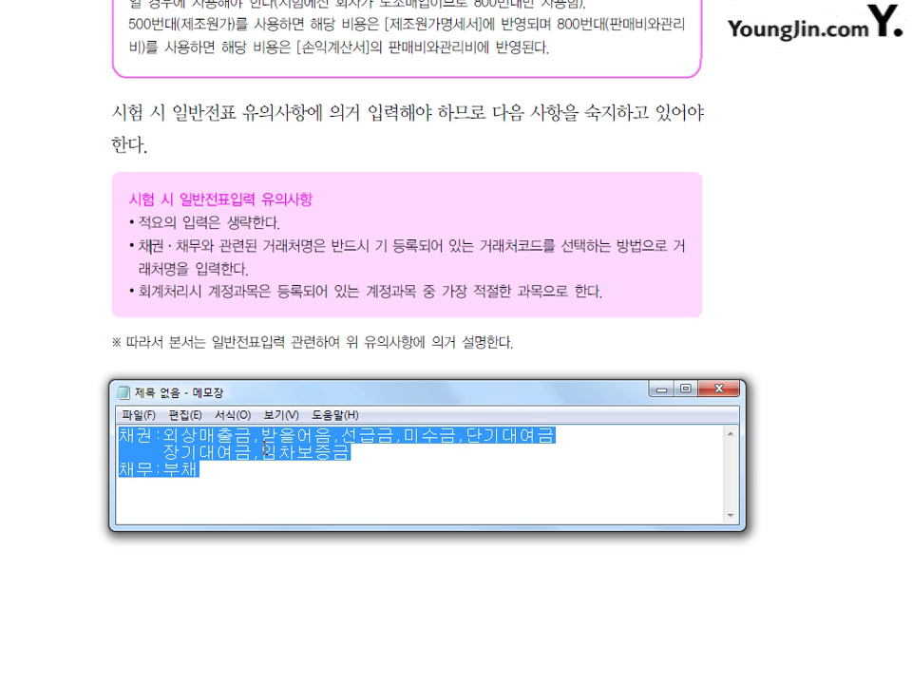
click(385, 454)
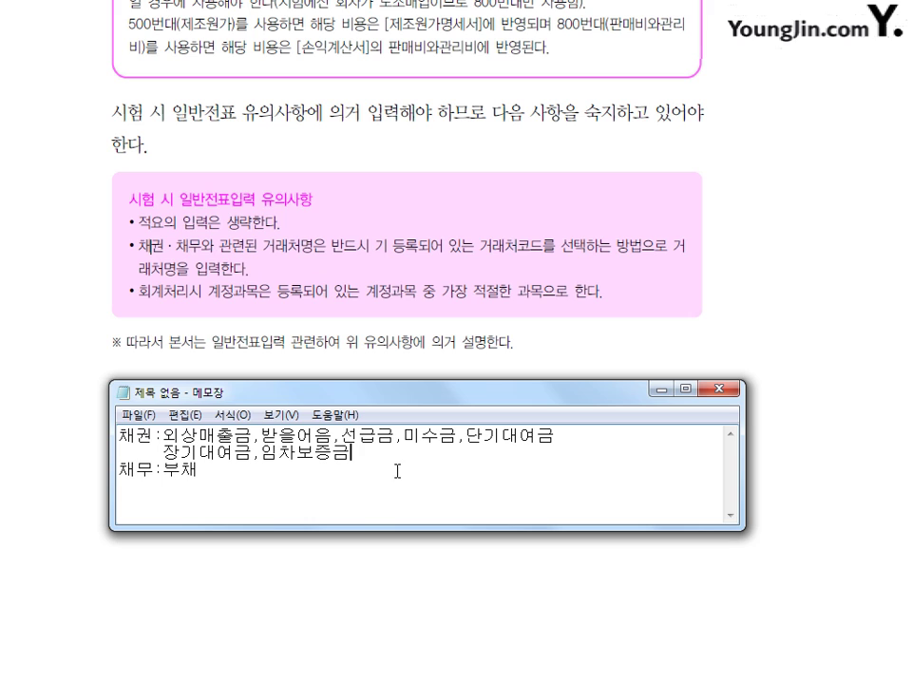
click(724, 388)
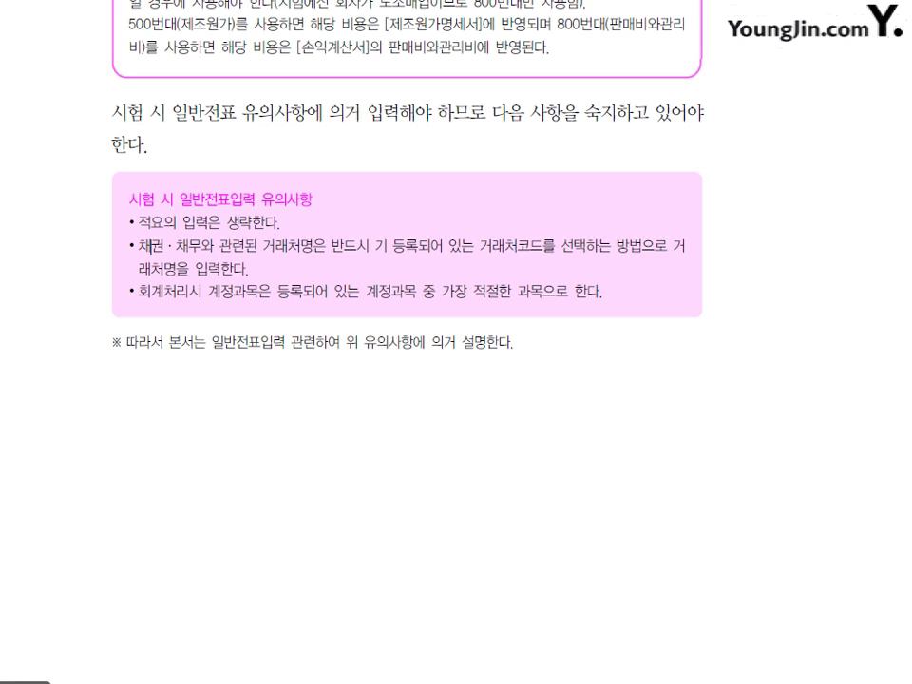
- Switch back to the KcLep voucher entry and examine the 출금 row's 적요 code and text cells and the preset 적요 choices
key(alt+Tab)
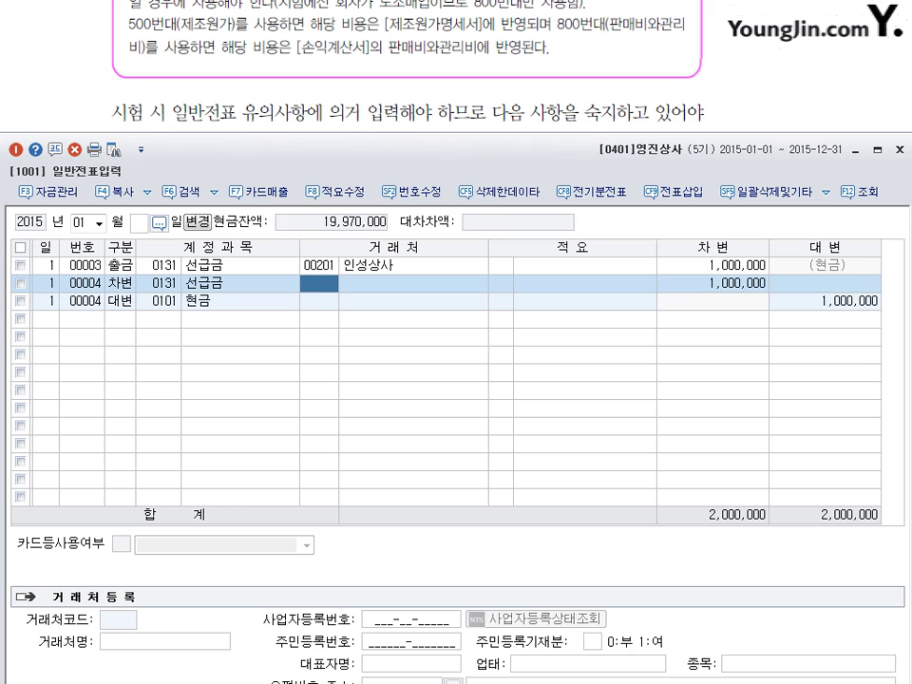
click(502, 265)
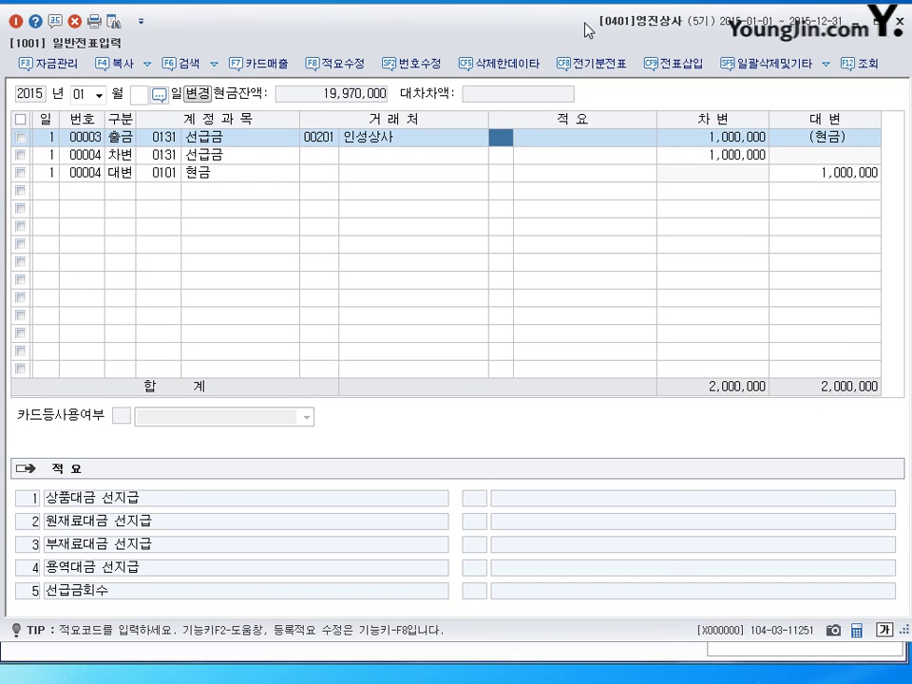
click(552, 138)
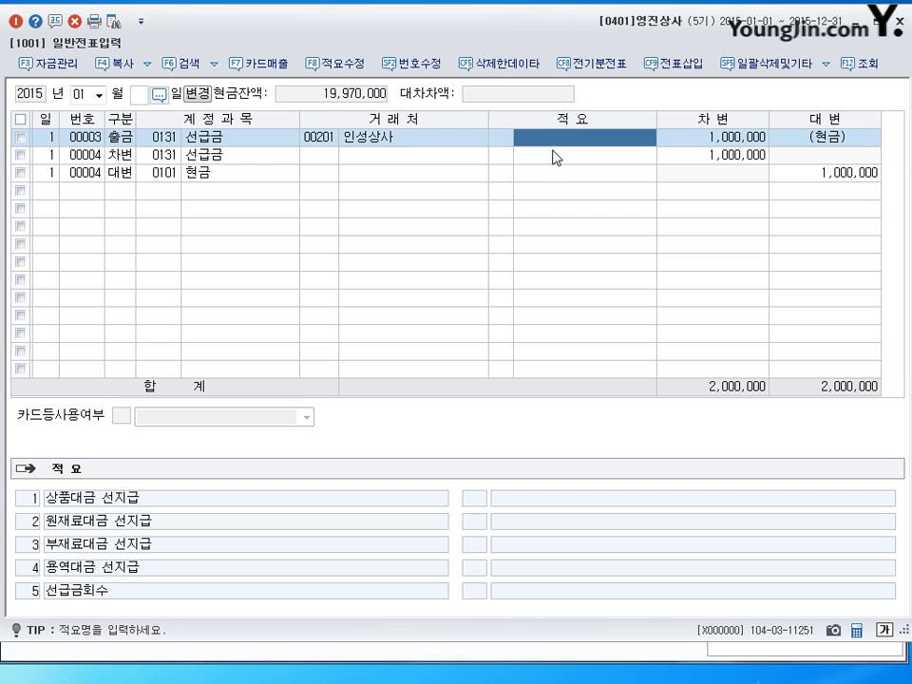
click(503, 142)
click(525, 147)
click(509, 146)
click(512, 148)
click(499, 148)
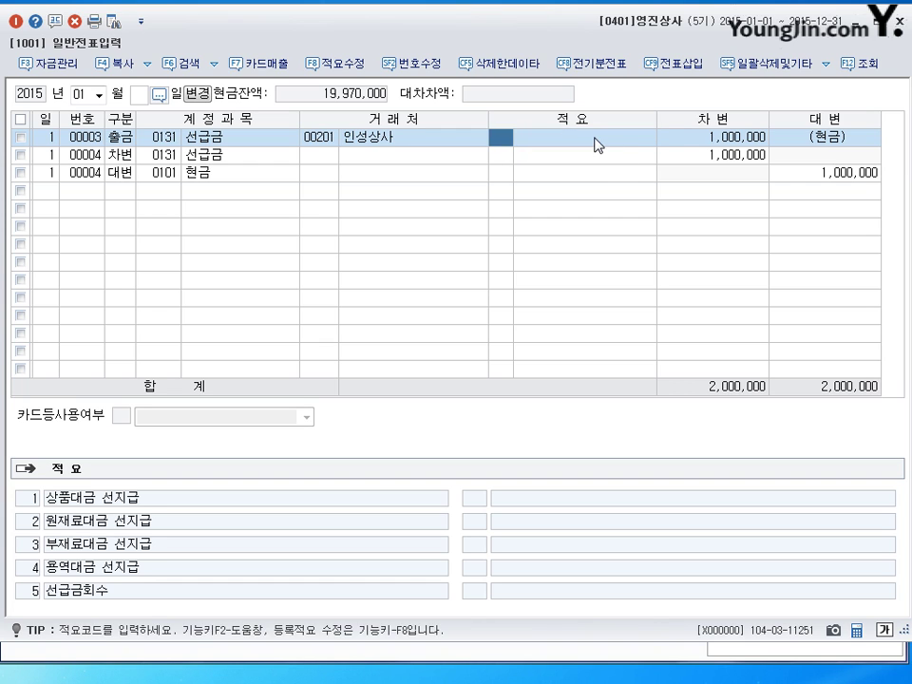
click(561, 146)
click(512, 144)
click(118, 138)
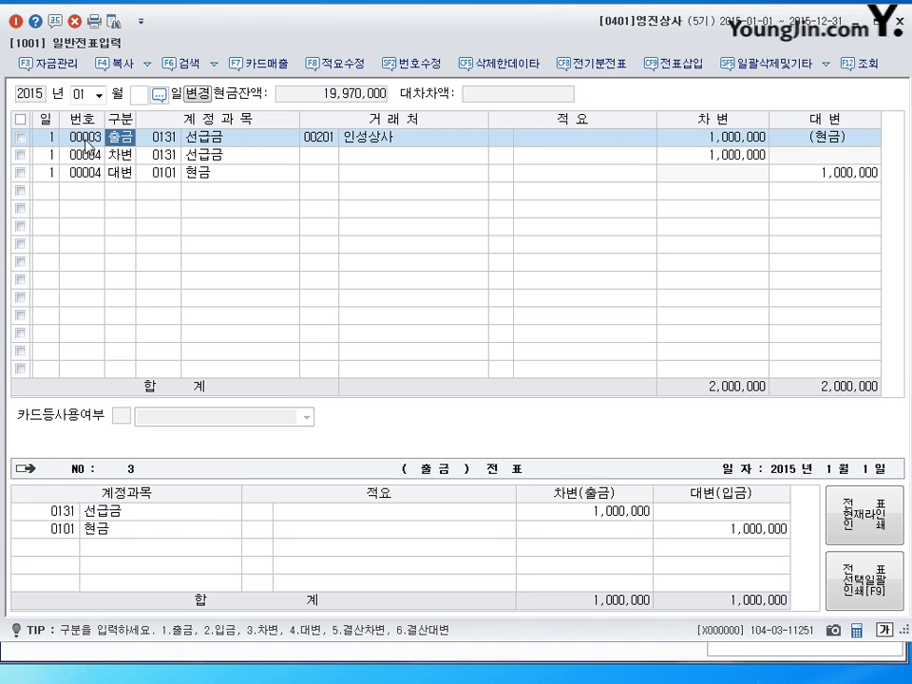
click(503, 138)
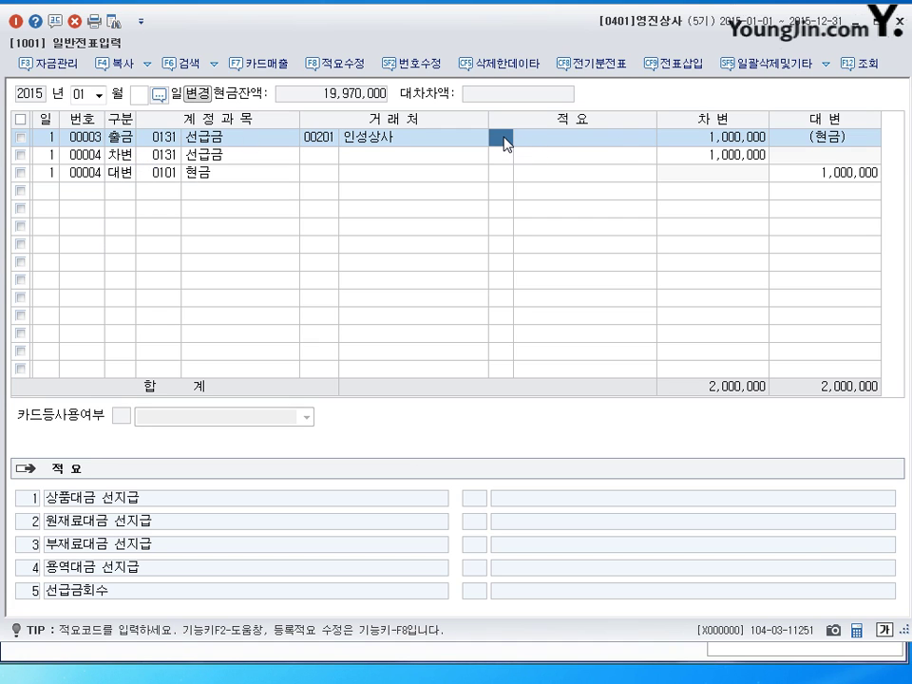
- Open 계정과목및적요등록, review the 적요 registered for 현금, and return to the general vouchers
click(141, 21)
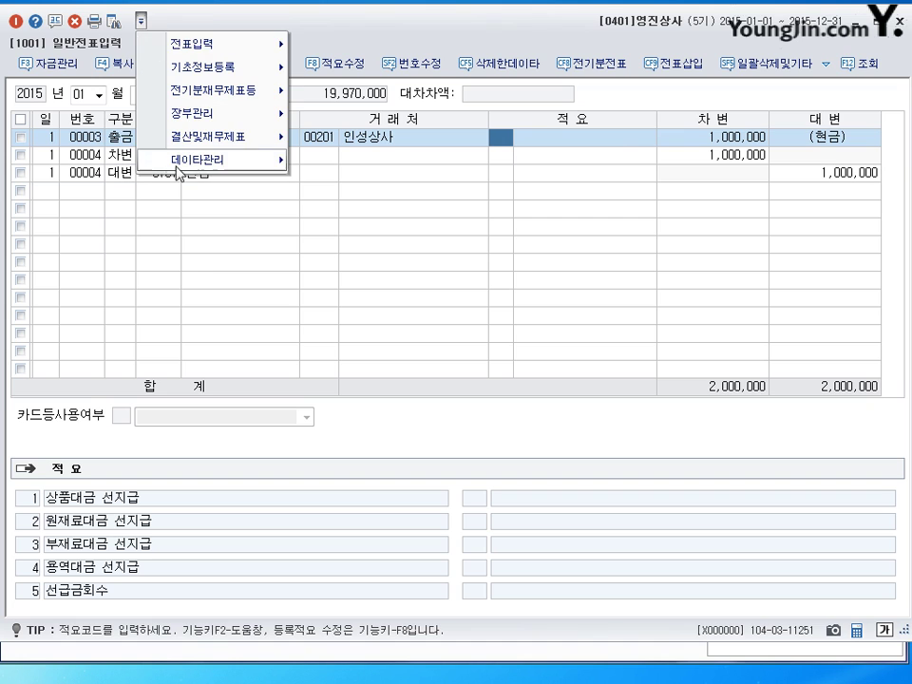
mouse_move(271, 68)
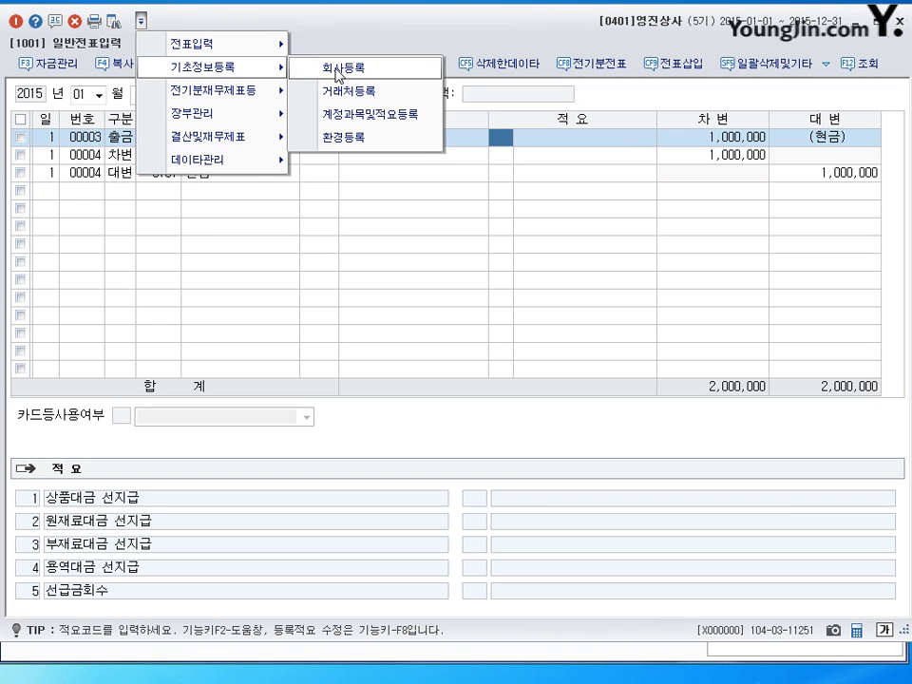
click(346, 126)
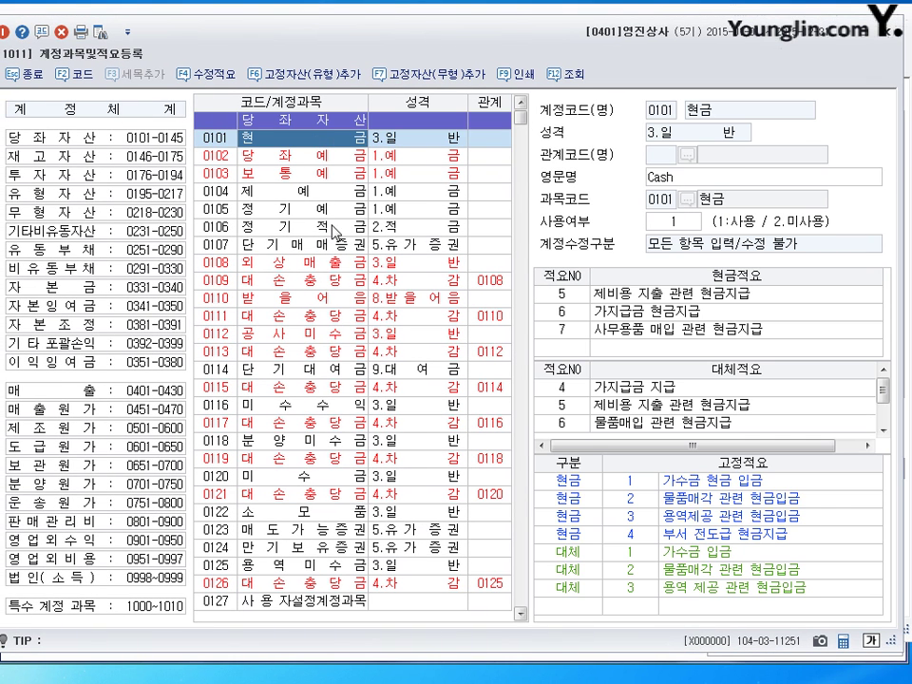
click(320, 177)
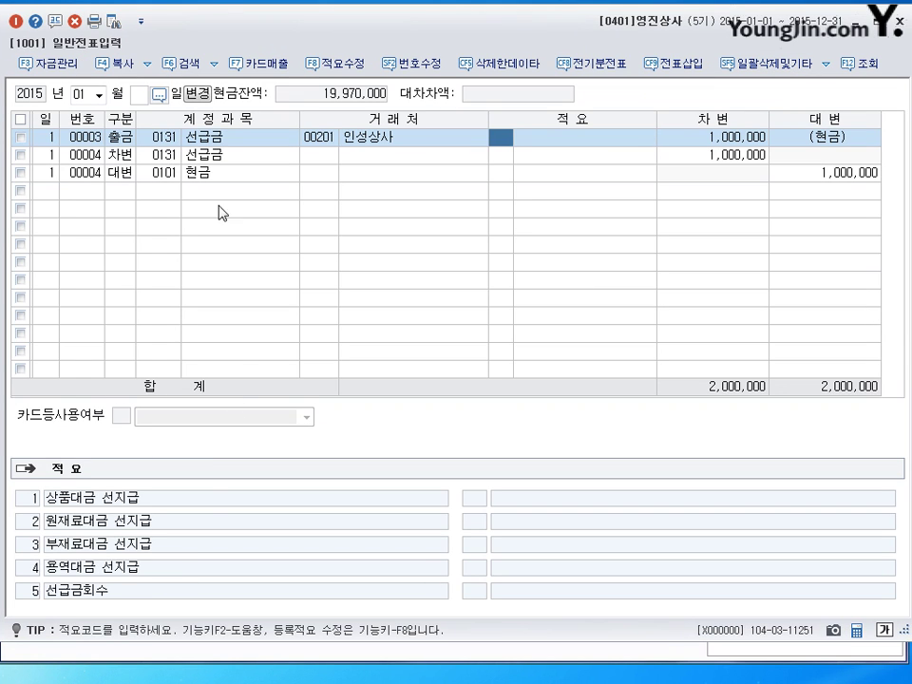
- Check voucher 00004's 차변 and 대변 rows, including the 현금 row's 적요 choices and the 선급금 row's client cell
click(120, 154)
click(124, 174)
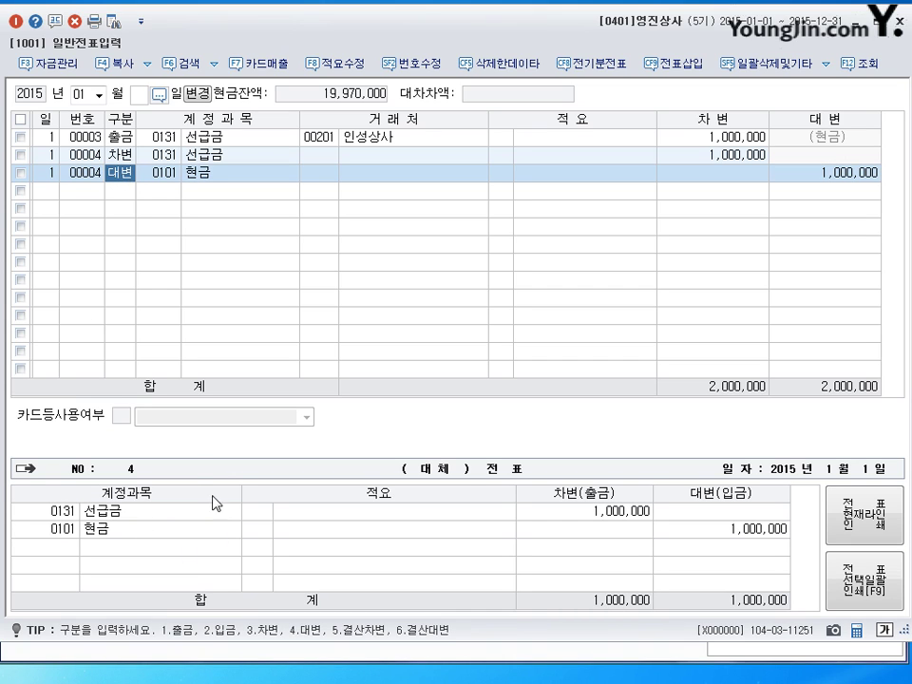
key(Return)
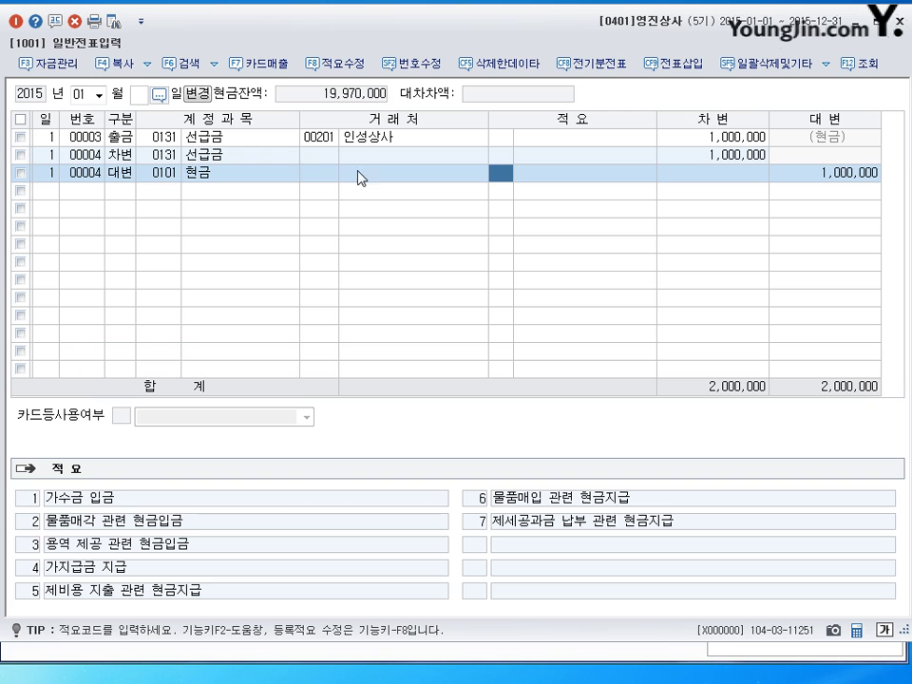
click(323, 158)
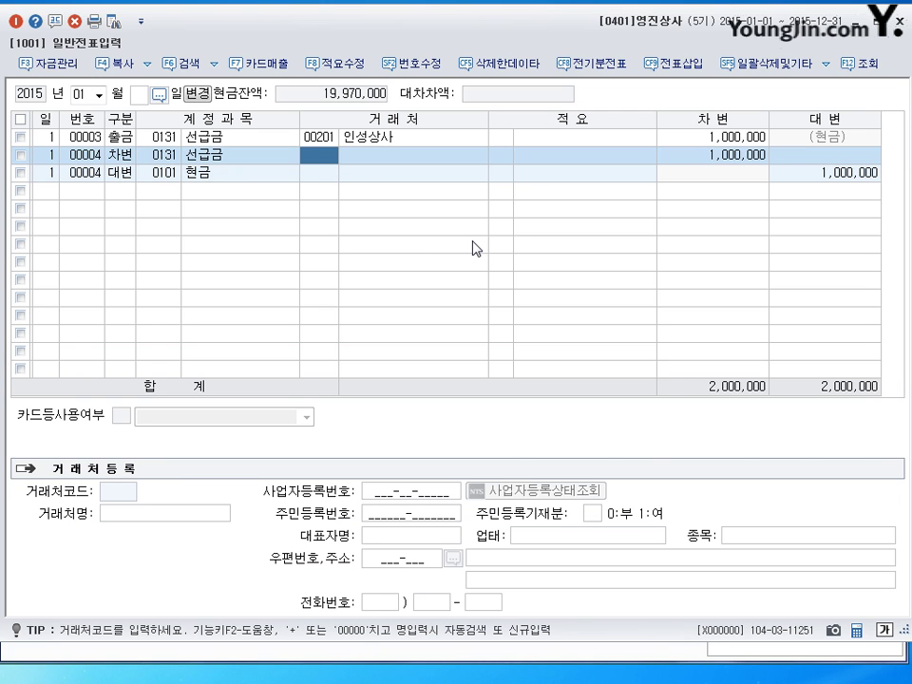
- Start a new row below voucher 00004 with day 1, type 대변 and account 0101 현금, leaving the client blank
key(Home)
key(Down)
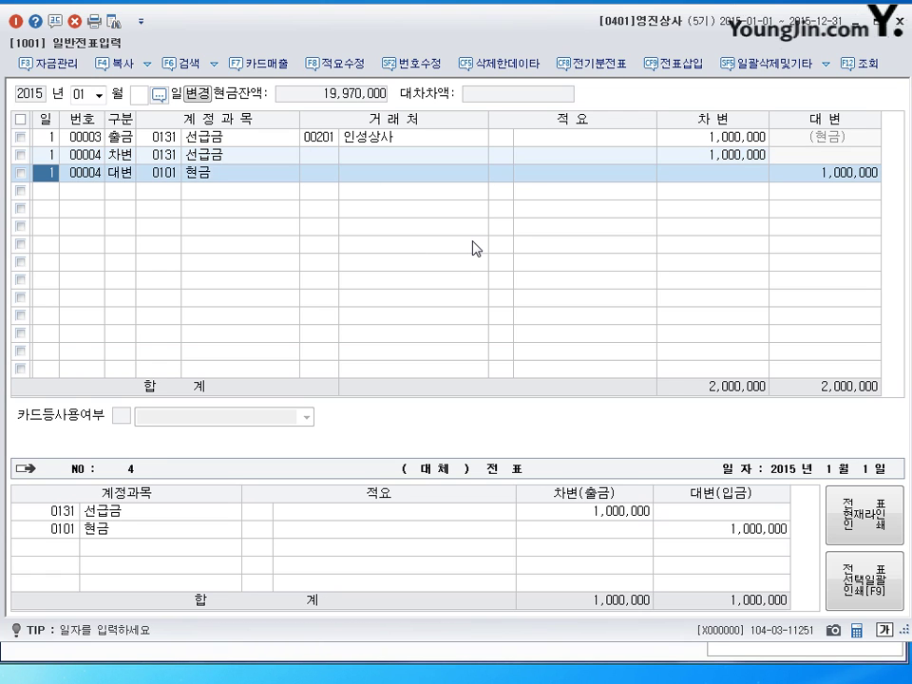
key(Down)
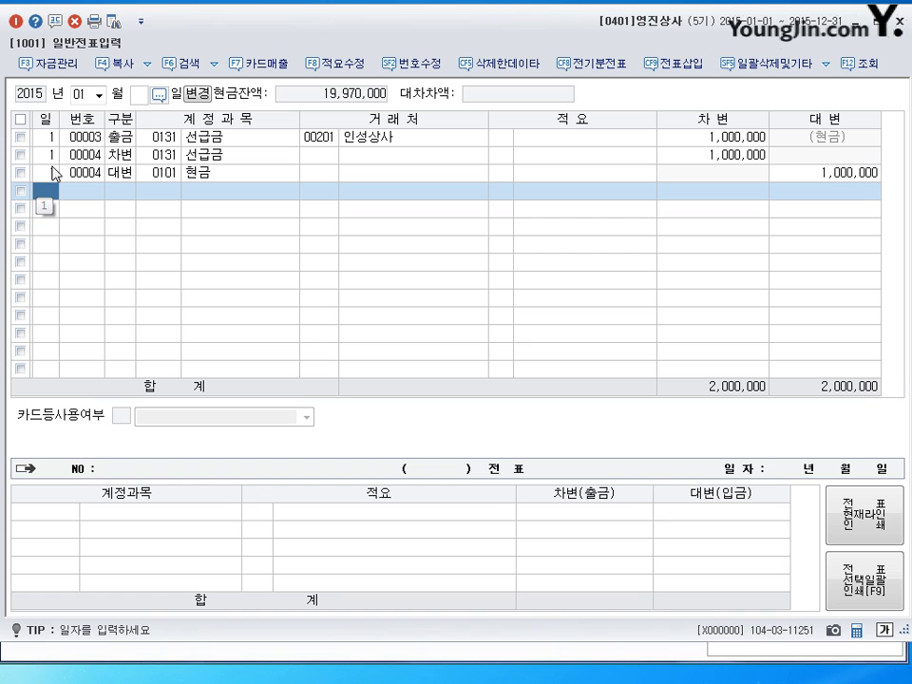
click(47, 197)
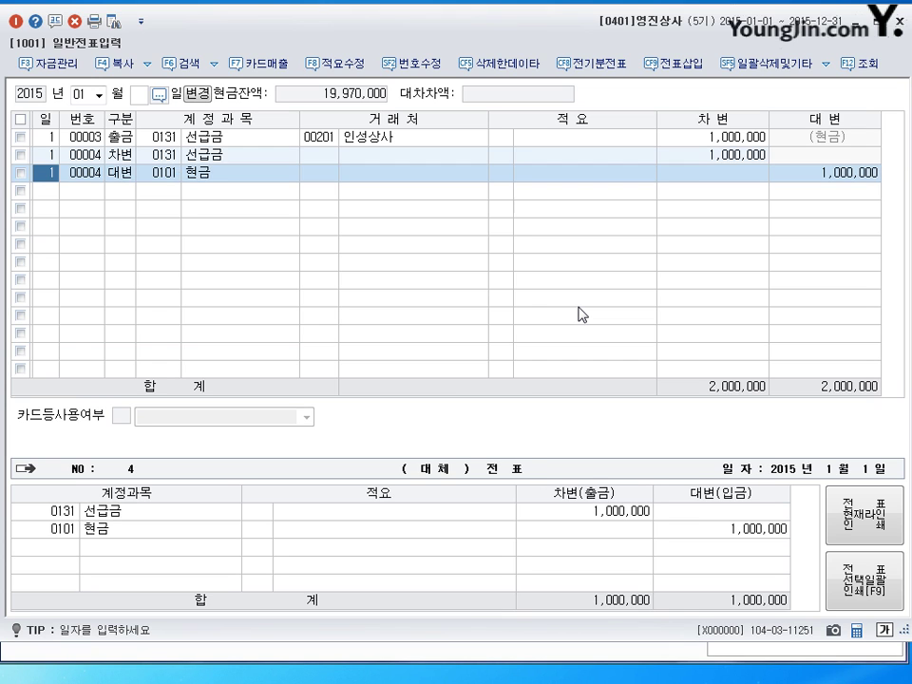
text(1)
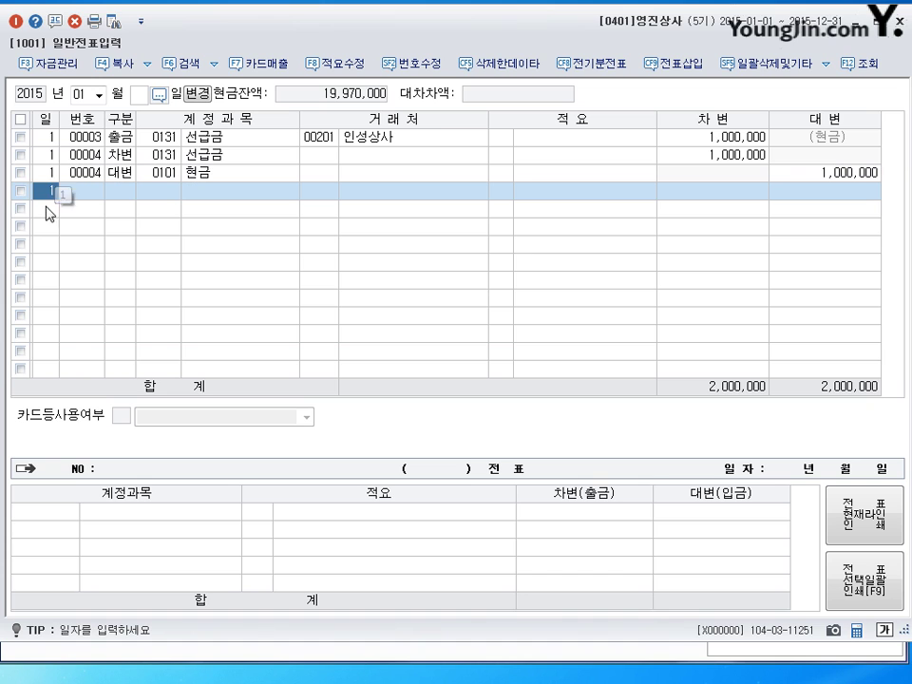
key(Return)
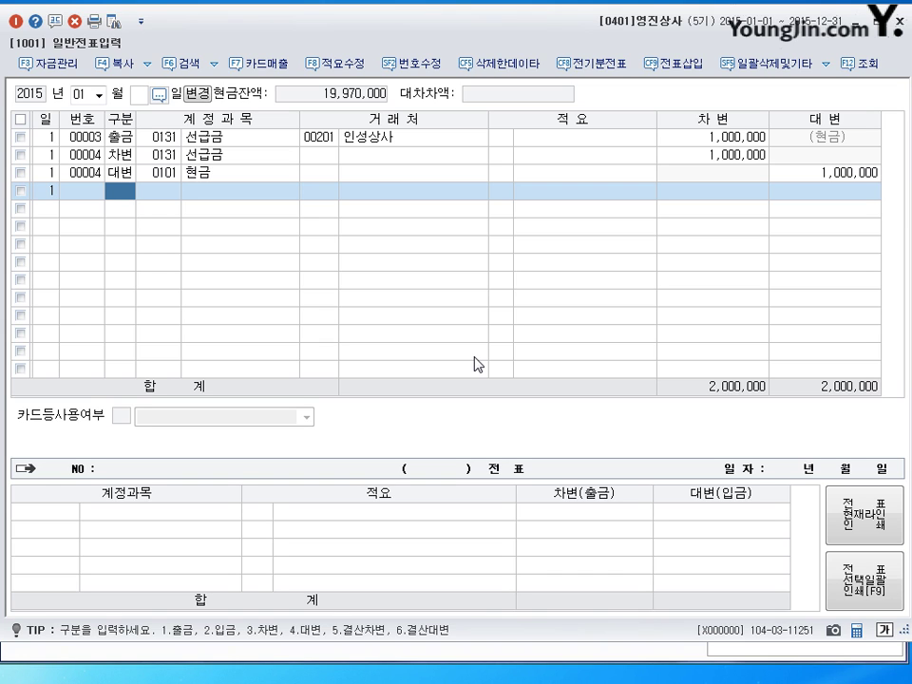
text(4)
key(Return)
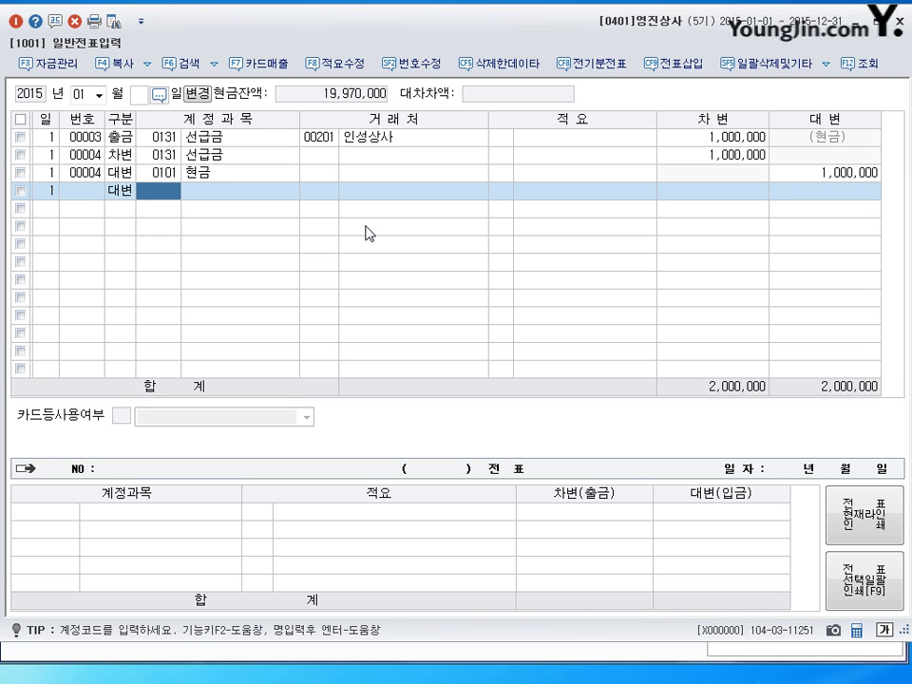
text(101)
key(Return)
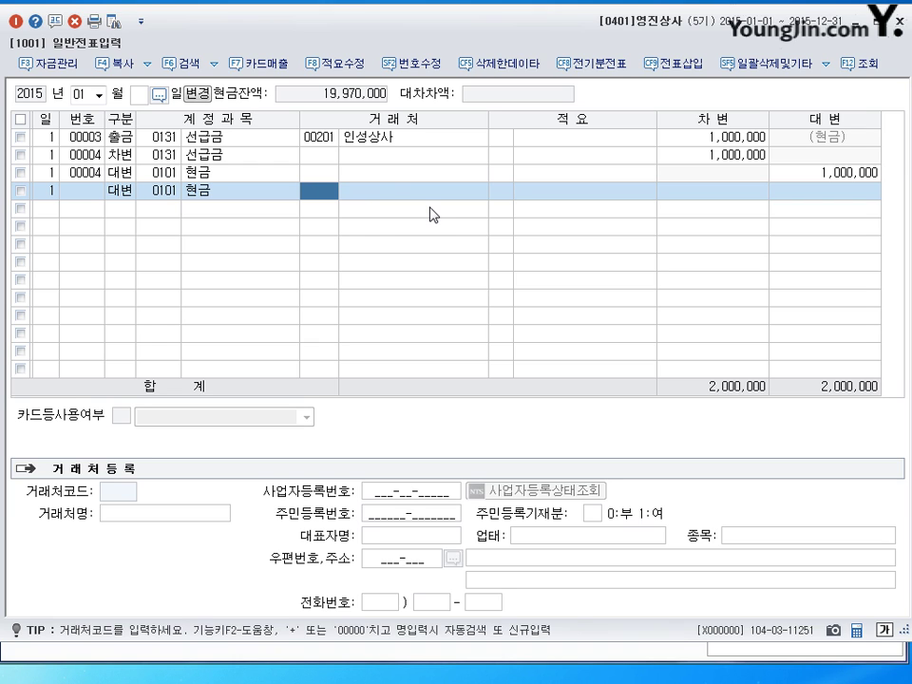
key(Return)
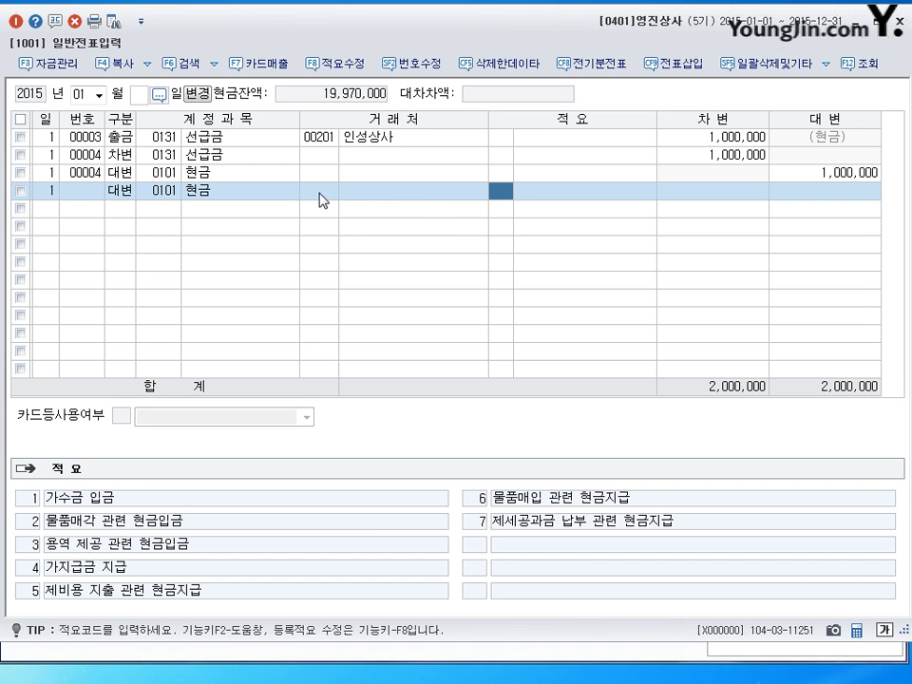
- Compare the client cell of the 차변 선급금 row with the registered client details of the 출금 row
click(323, 155)
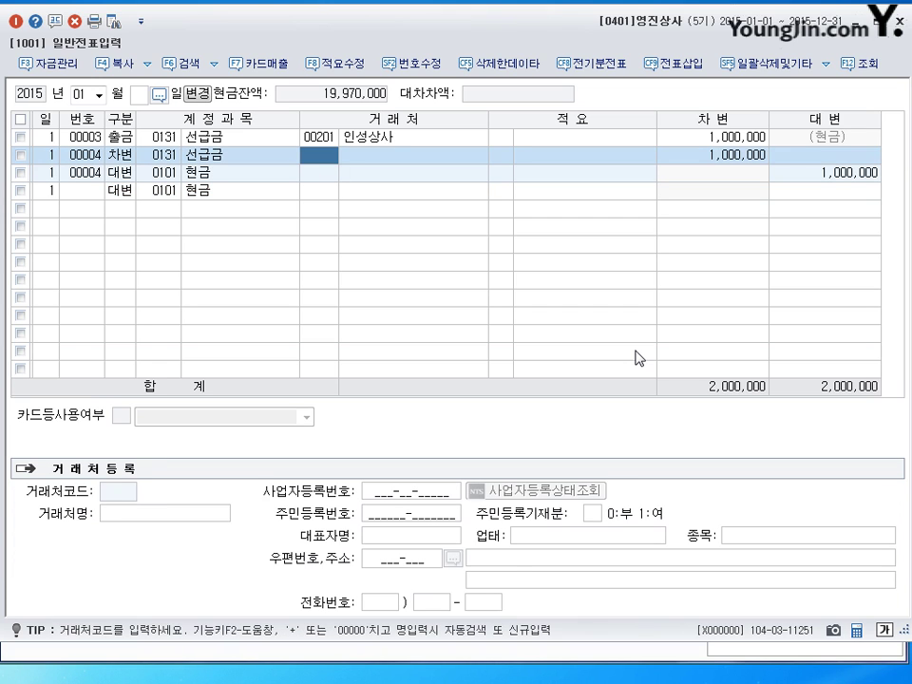
key(Up)
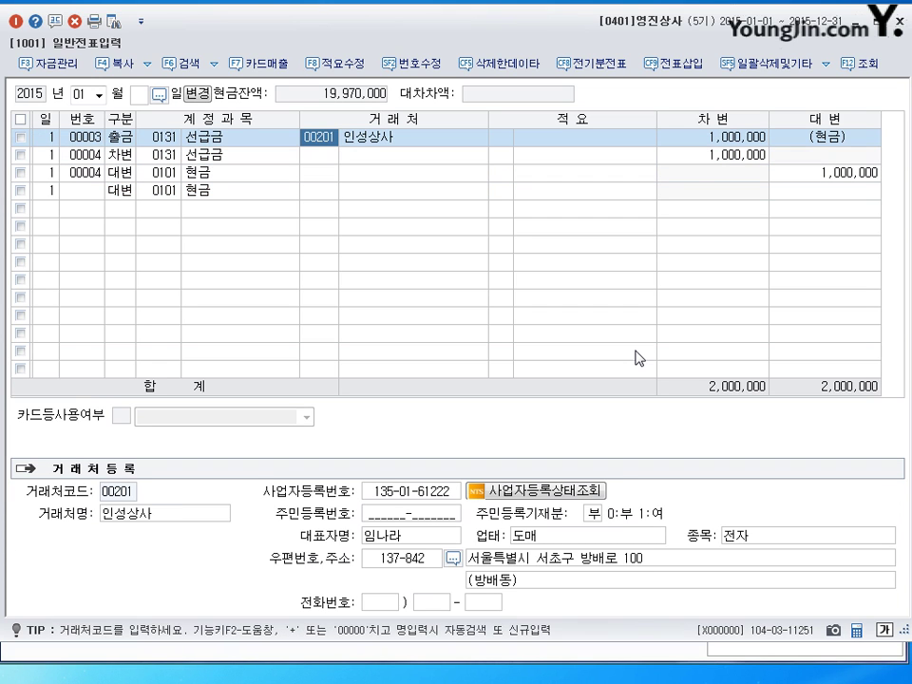
- Enter only the client name 인성상사, without a client code, on the 차변 선급금 row of voucher 00004
key(Down)
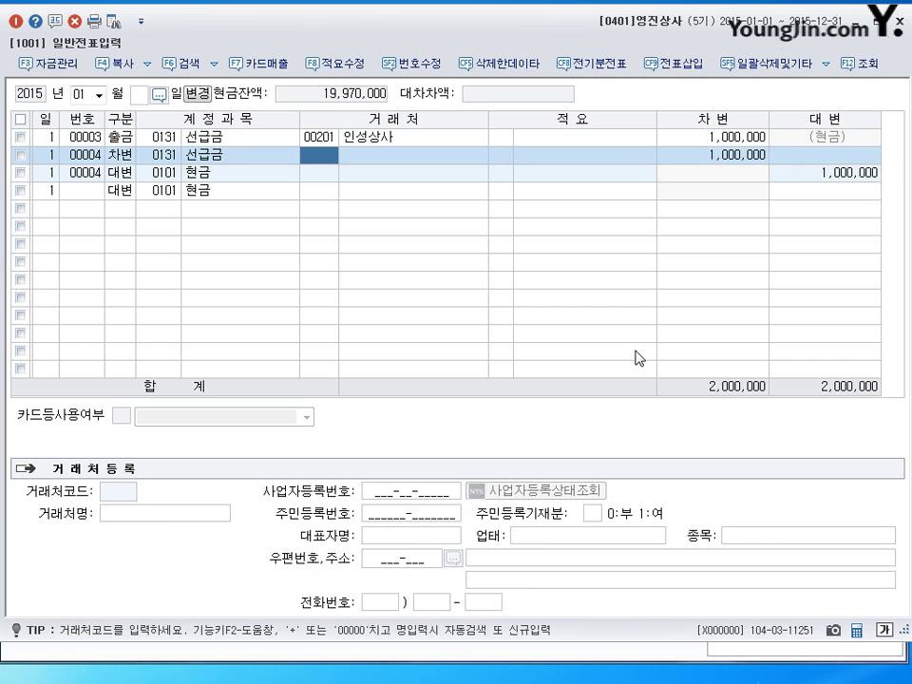
key(Return)
key(Return)
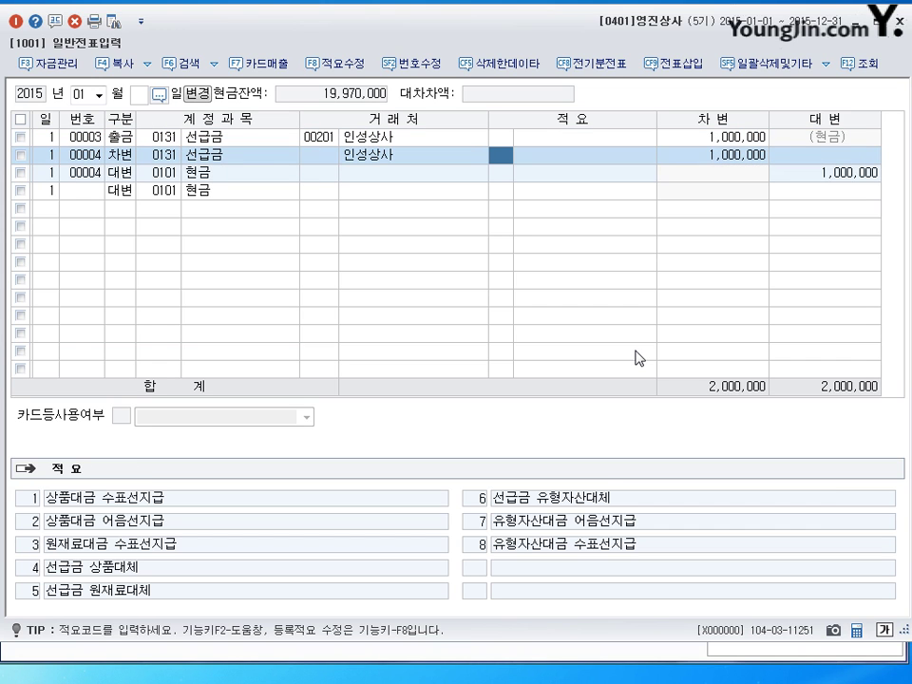
- Enter 00000 as the client code on the 차변 선급금 row to look up 인성상사 and assign its registered code
click(328, 158)
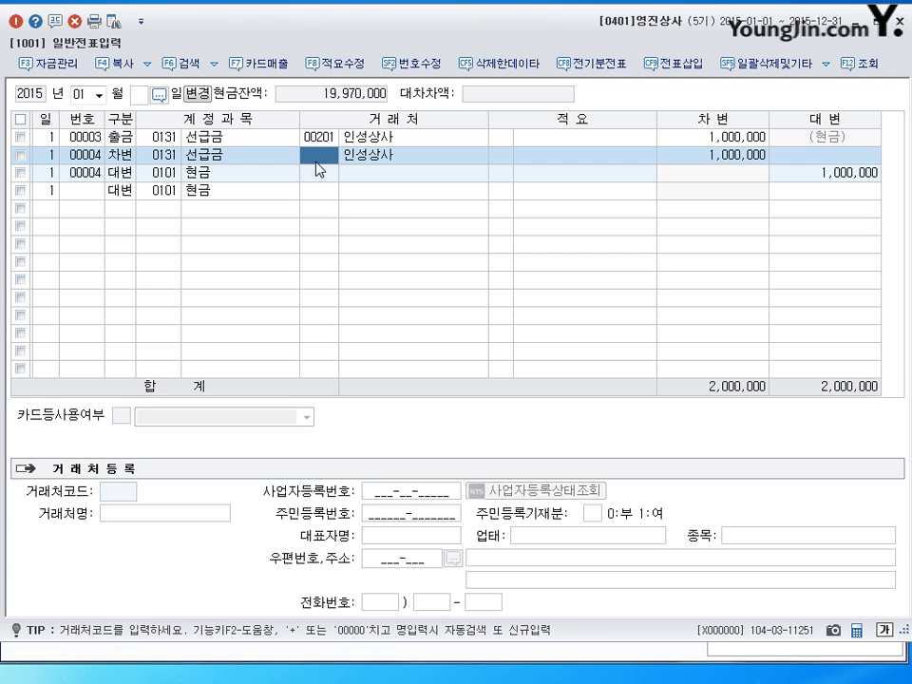
text(00000)
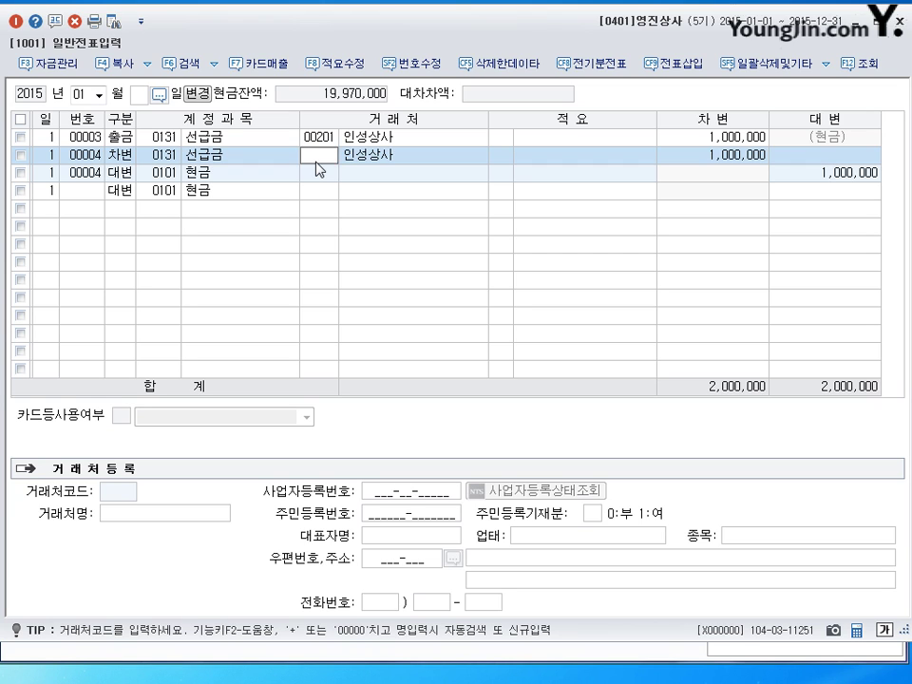
key(Return)
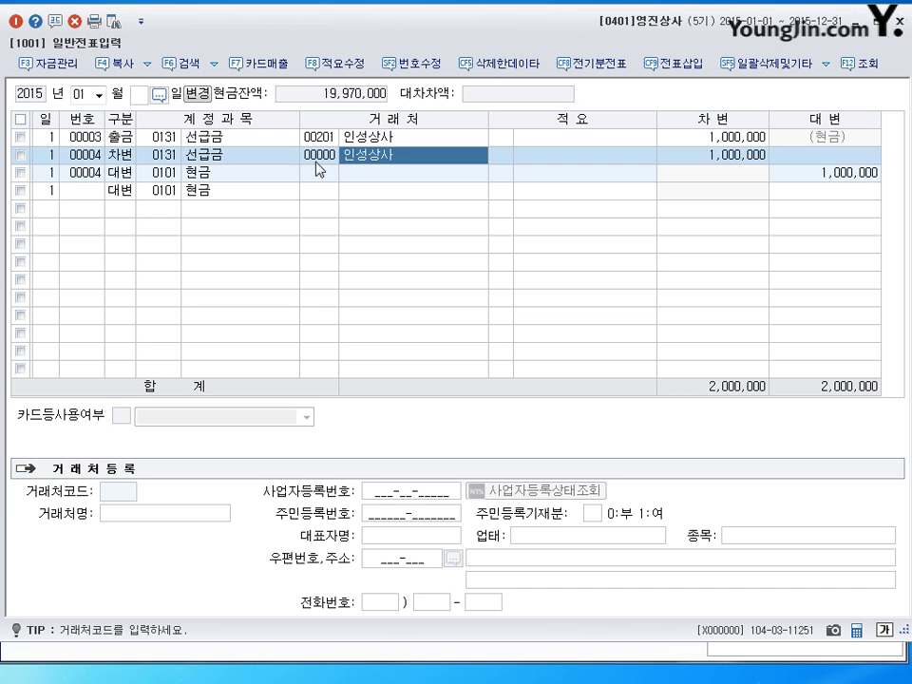
key(Return)
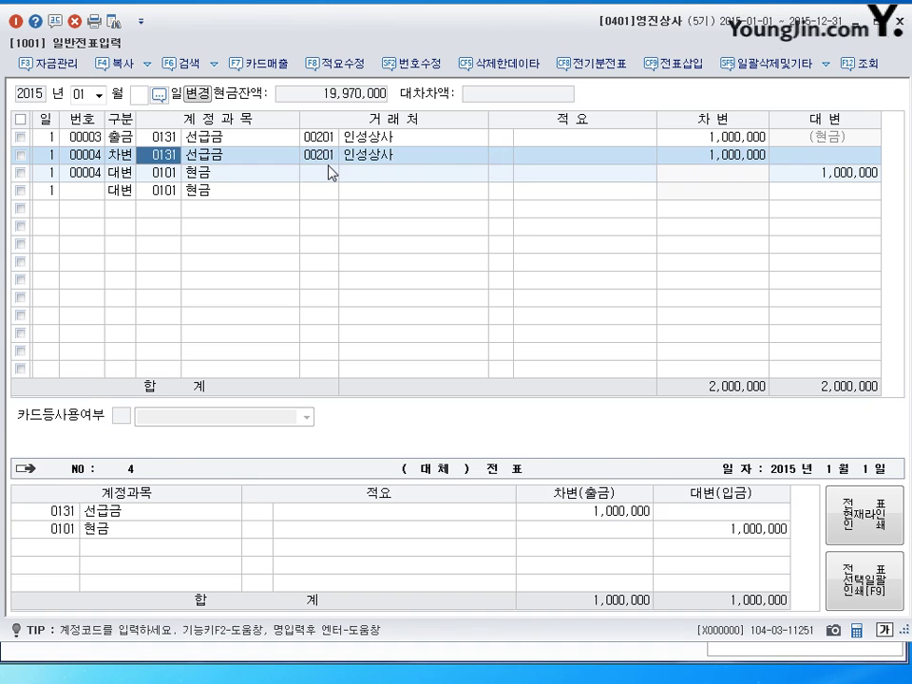
click(329, 163)
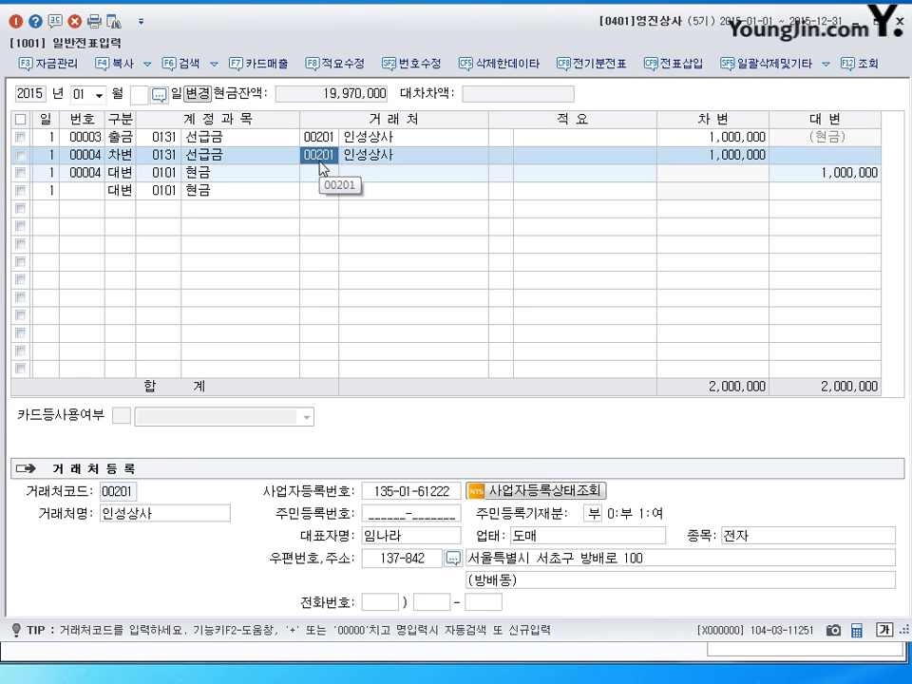
click(322, 175)
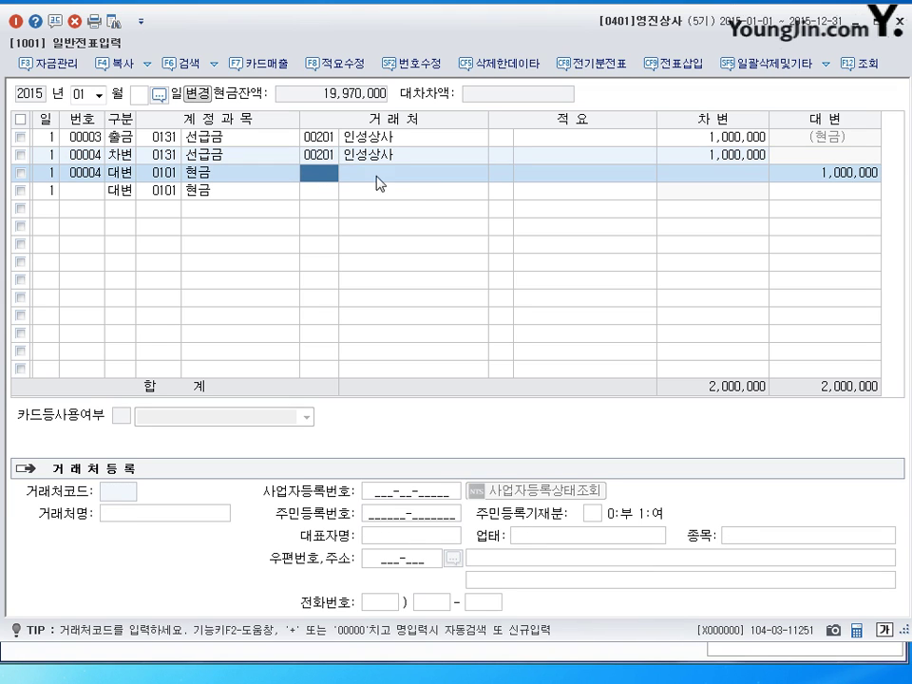
- Search the account codes for 복리 from the unfinished 대변 row, compare 복리후생비 under 제조원가 and 판매관리비, and cancel the lookup
click(110, 198)
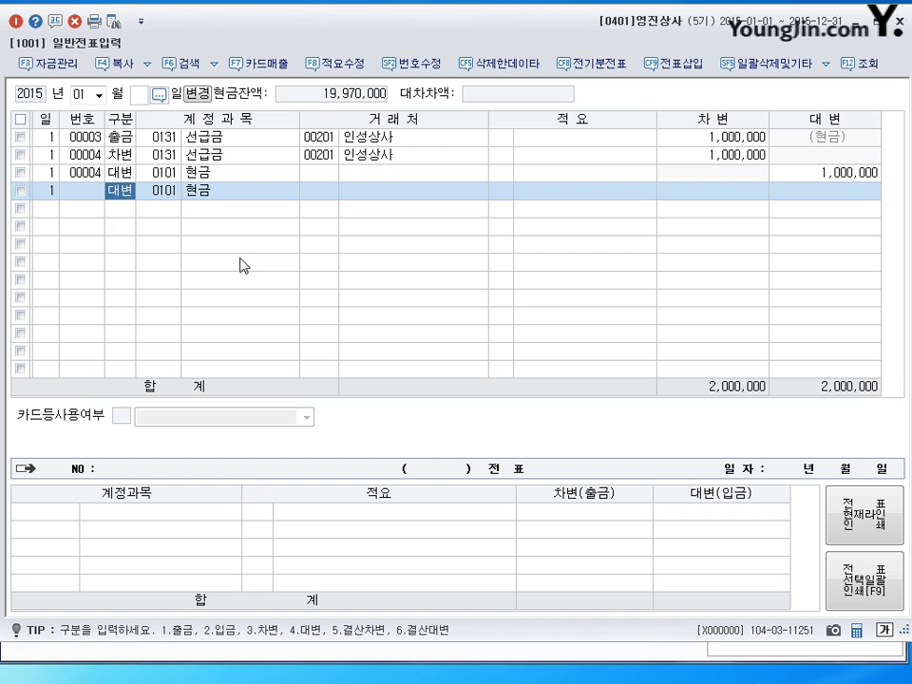
key(Return)
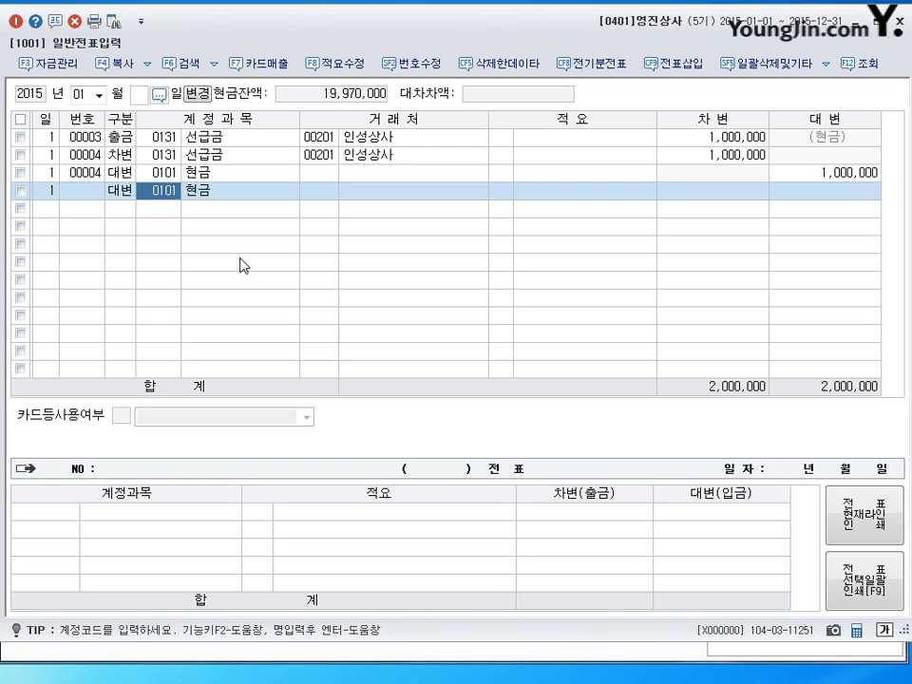
key(BackSpace)
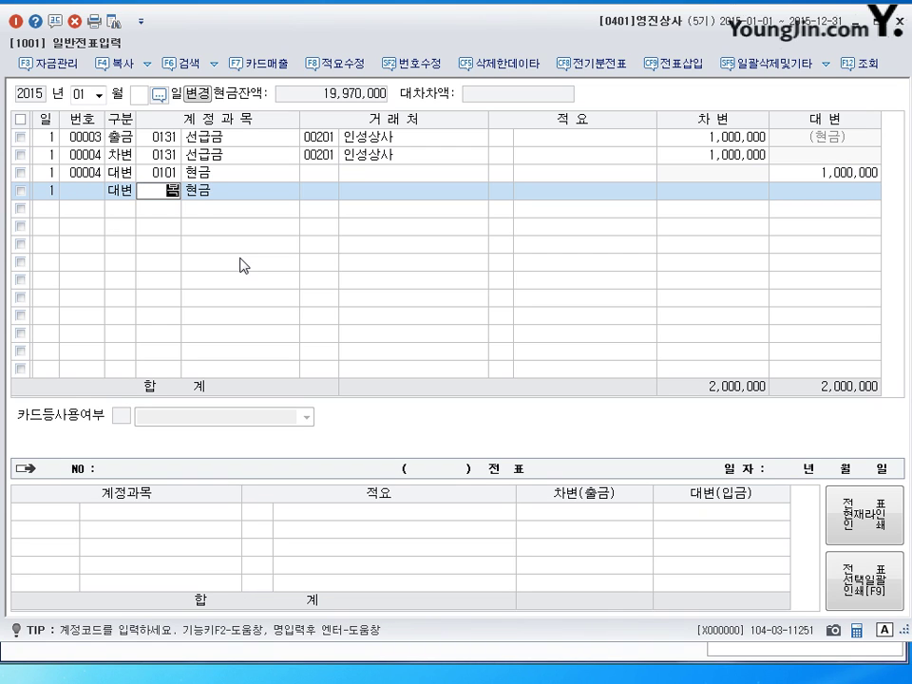
text(복리)
key(Return)
drag(437, 154, 439, 130)
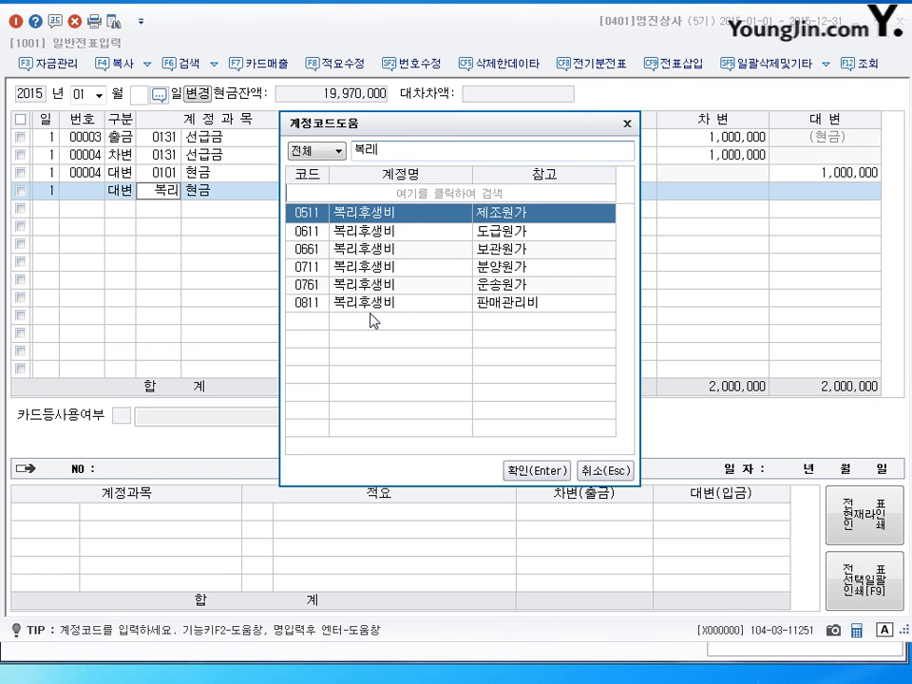
drag(411, 133, 403, 113)
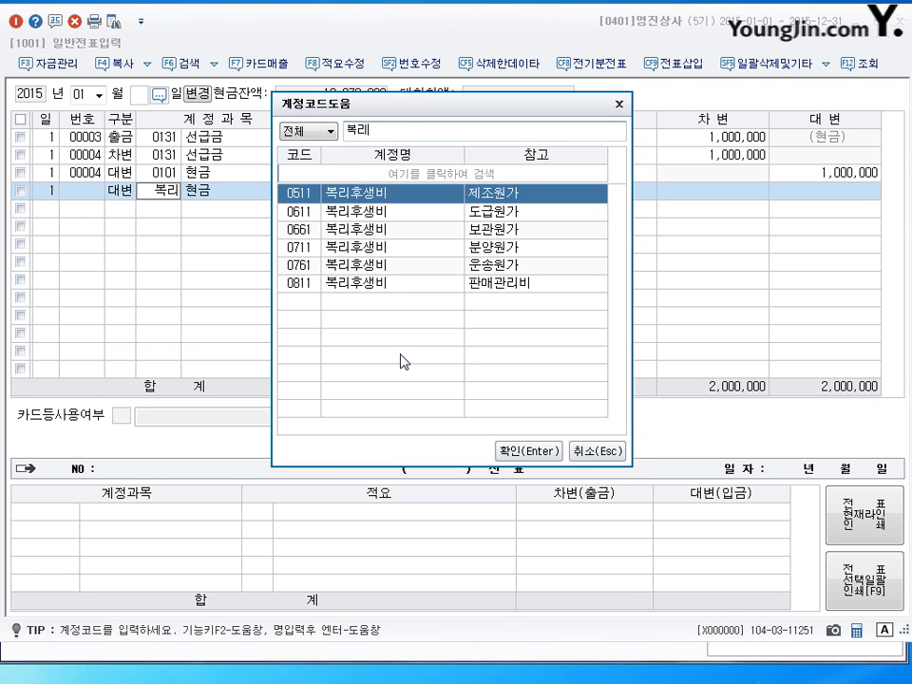
click(511, 285)
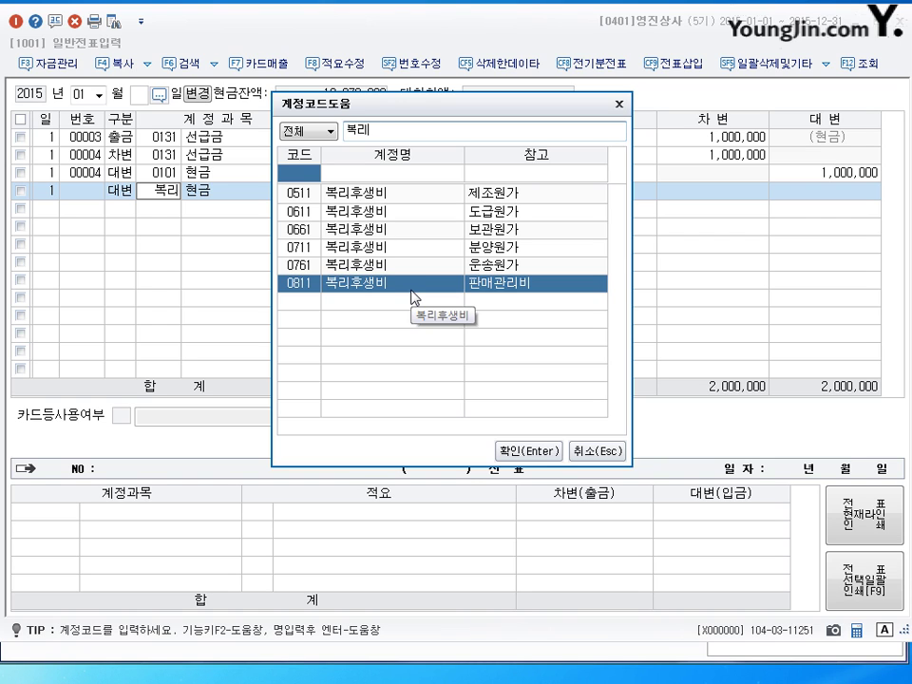
click(399, 198)
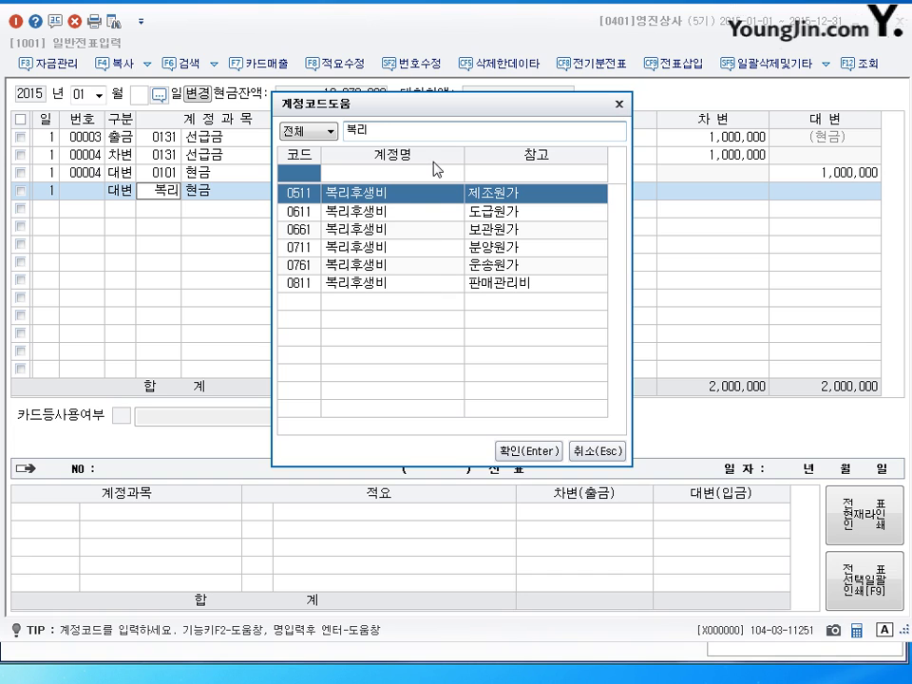
click(426, 283)
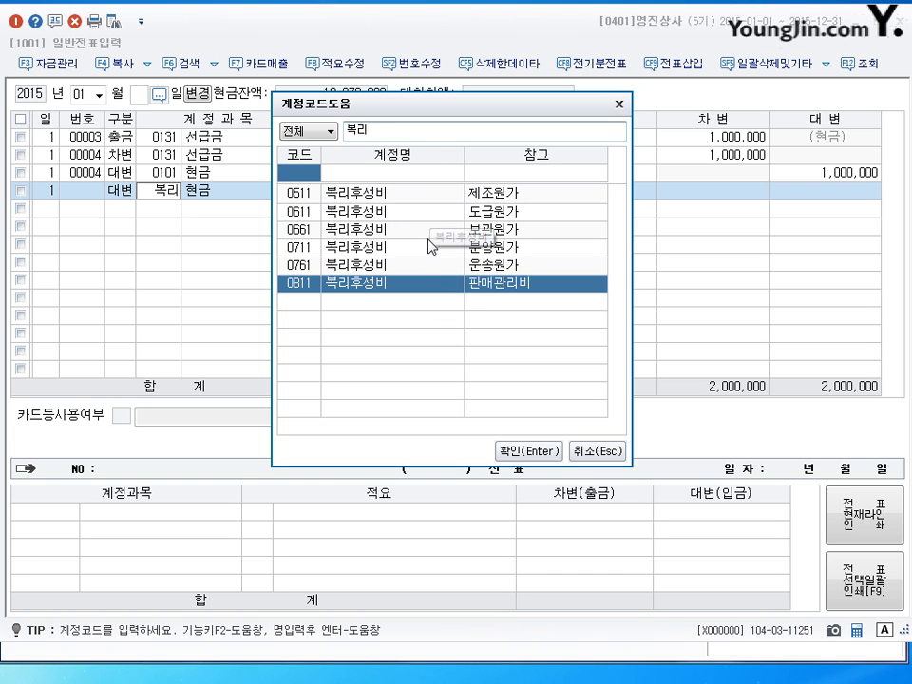
key(BackSpace)
text(레)
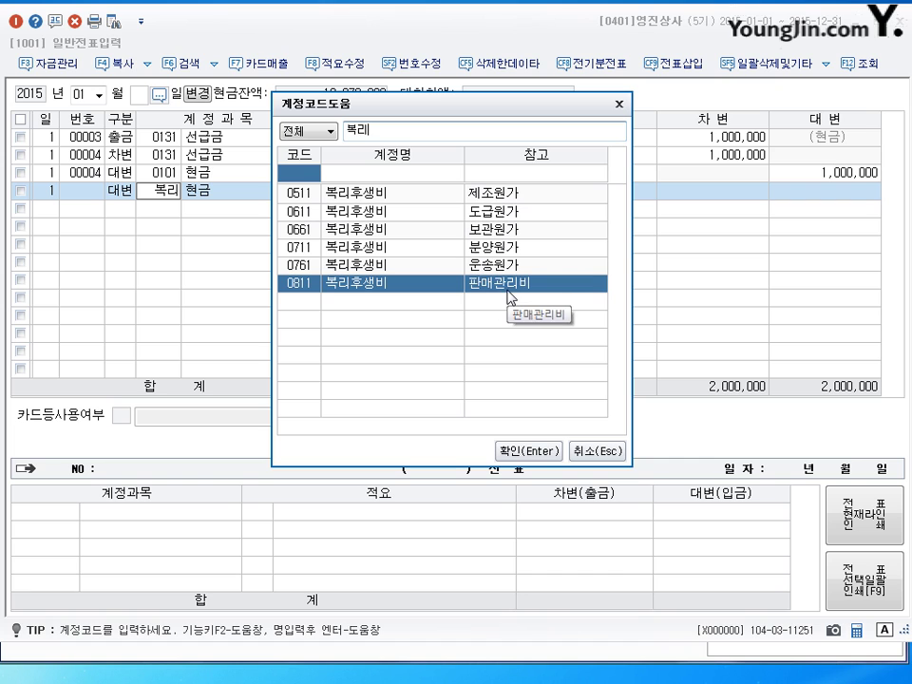
click(596, 451)
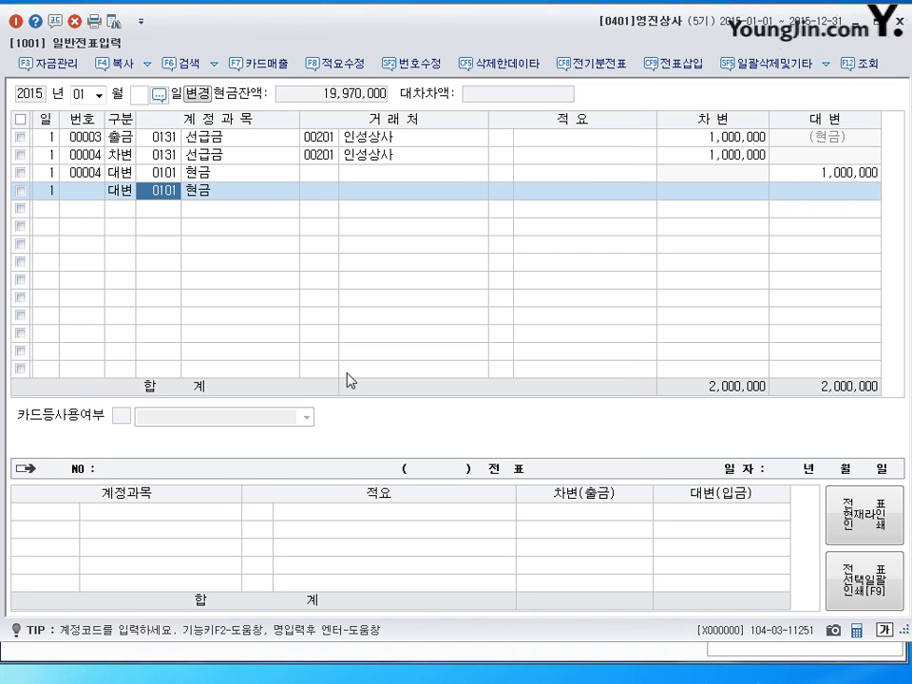
- Search the account codes for 대손, examine which account each 대손충당금 refers to, and cancel the lookup
text(ㄷ)
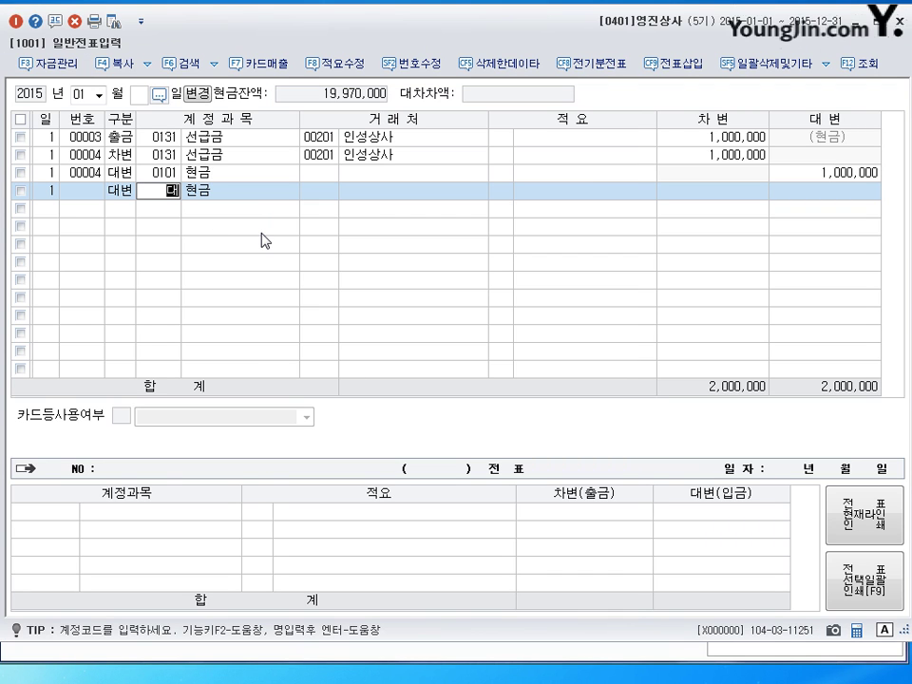
text(ㅐ손)
key(Return)
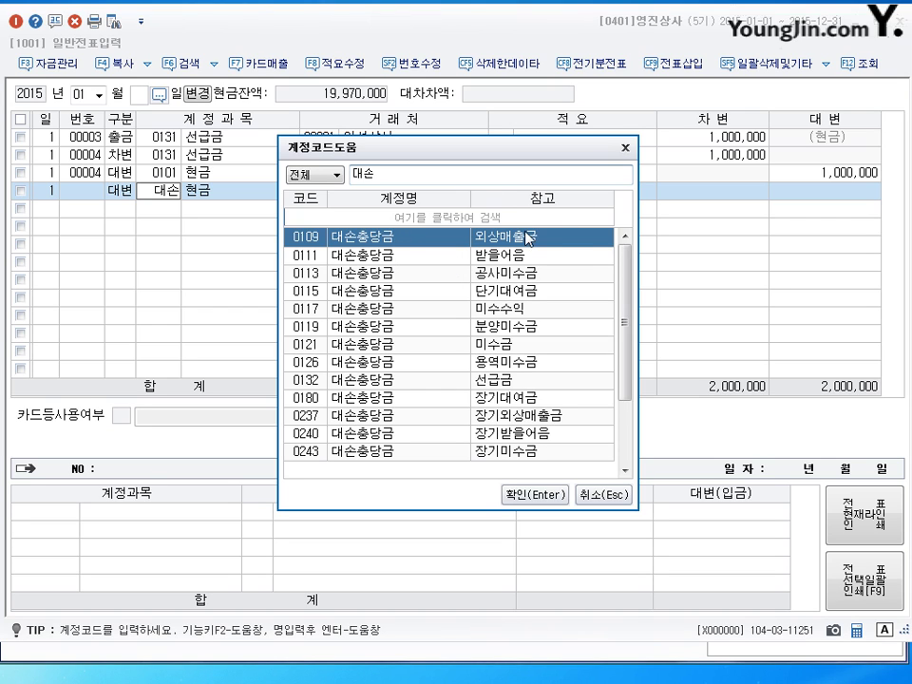
click(389, 247)
click(605, 495)
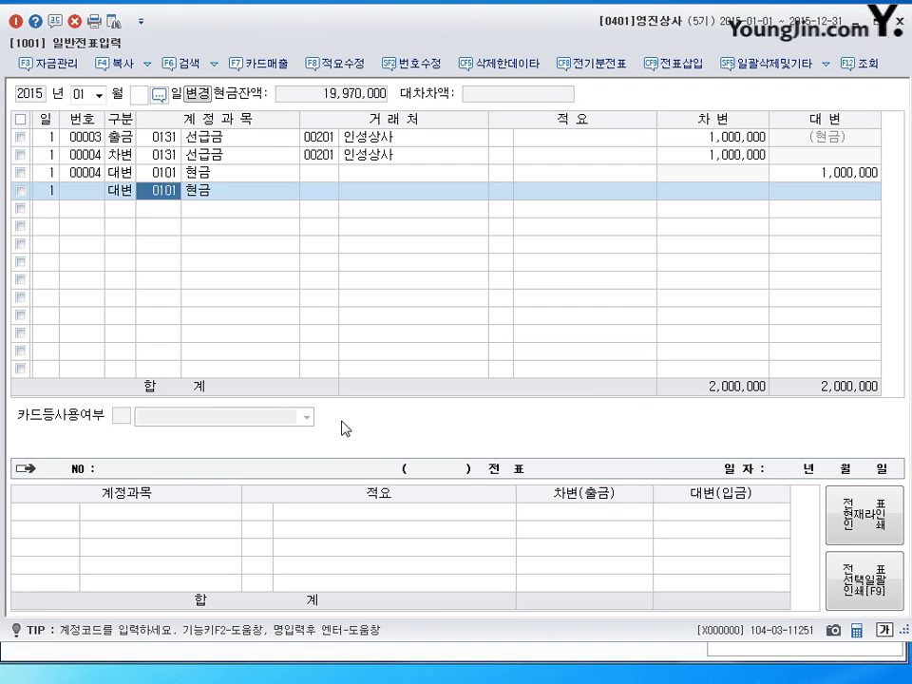
- Search the account codes for 감가, compare the related assets of the 감가상각누계액 accounts, and cancel the lookup
key(BackSpace)
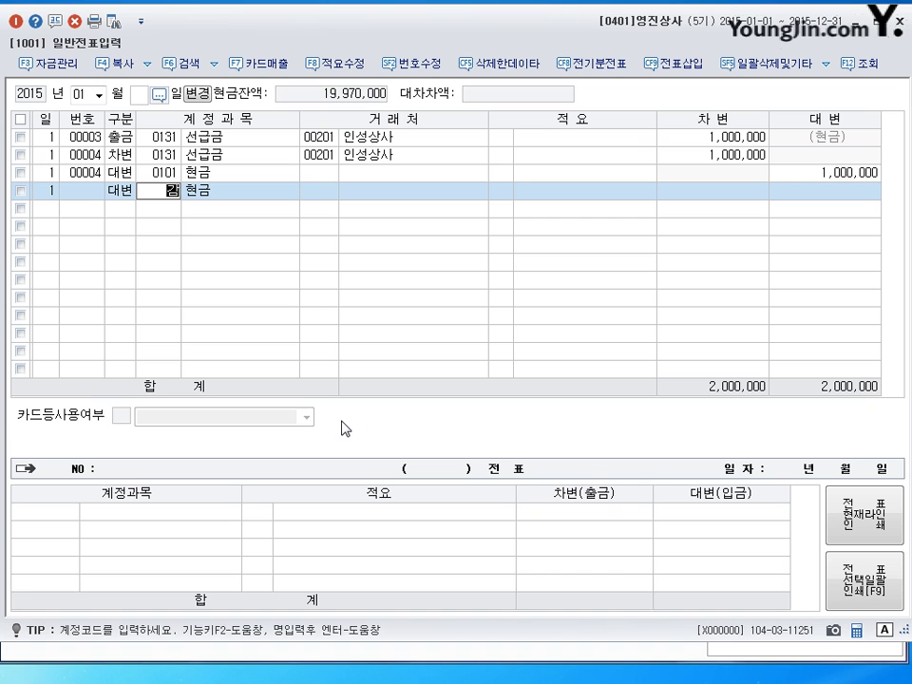
text(감가)
key(Return)
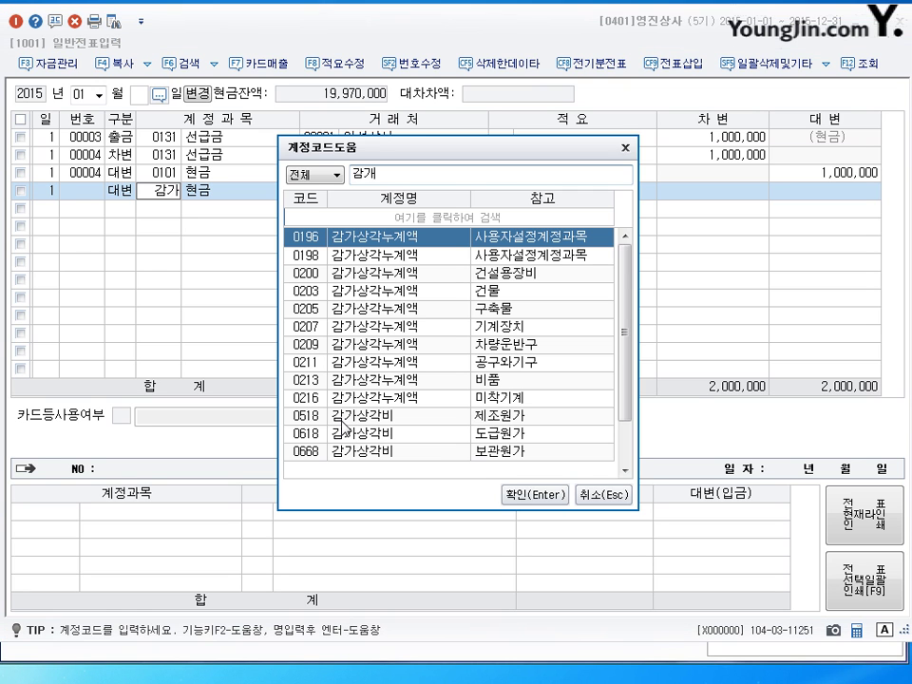
key(Down)
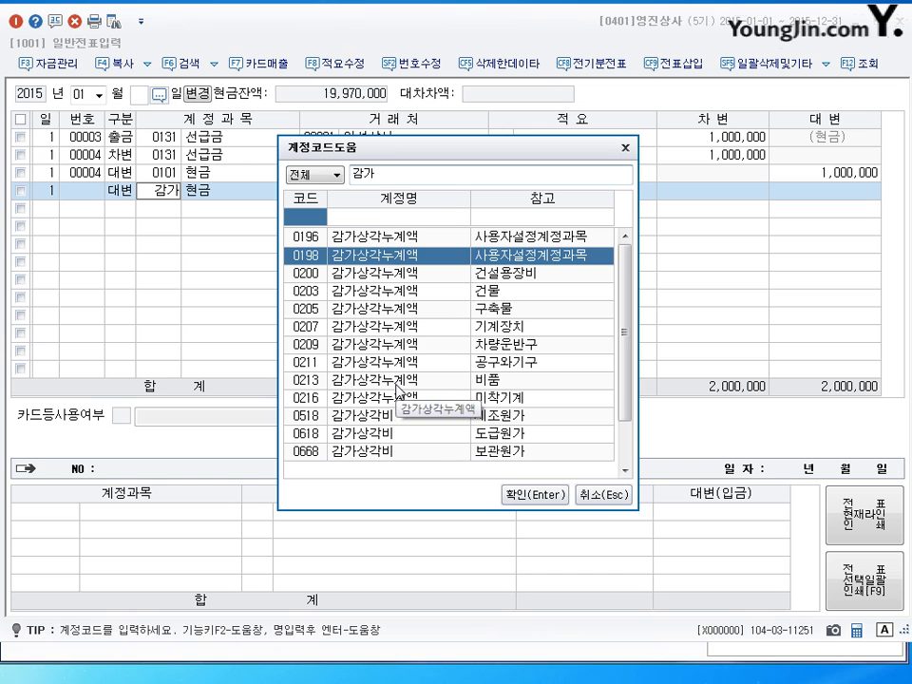
click(389, 309)
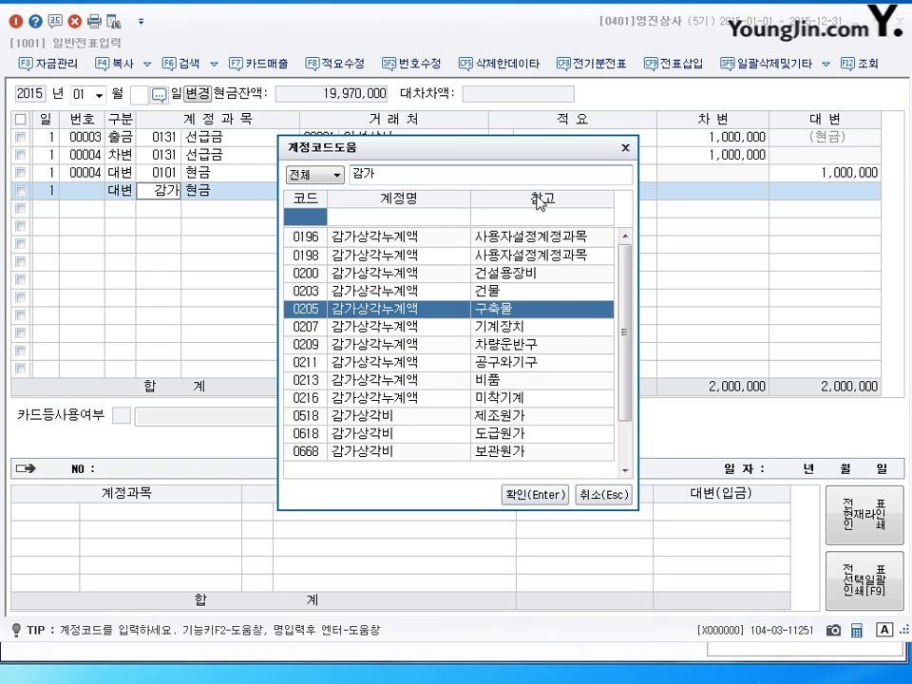
click(520, 334)
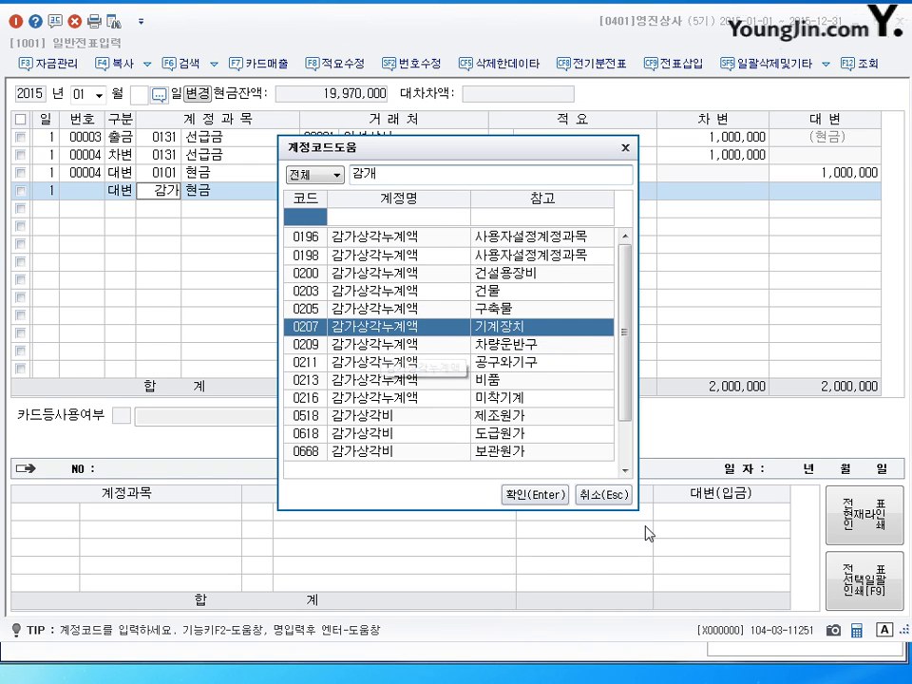
click(615, 496)
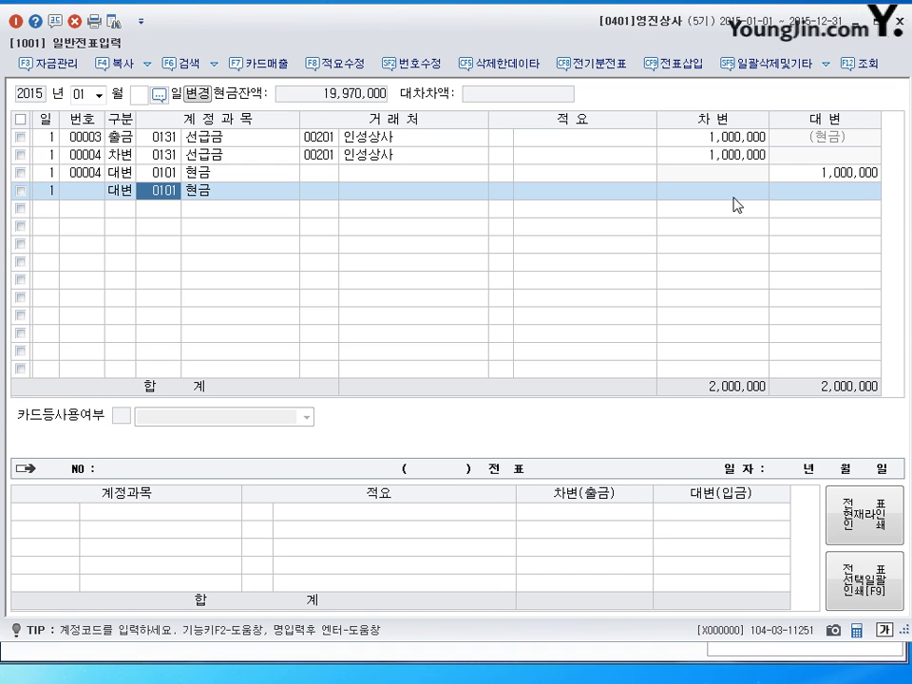
- Review the account and client cells of vouchers 00003 and 00004 and the unfinished 대변 row
key(Return)
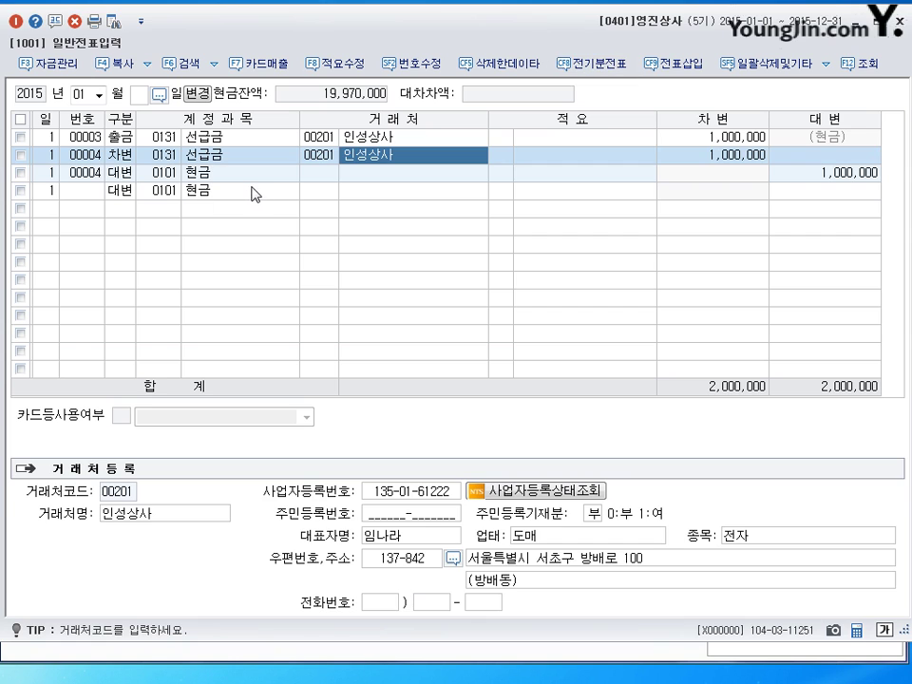
click(253, 195)
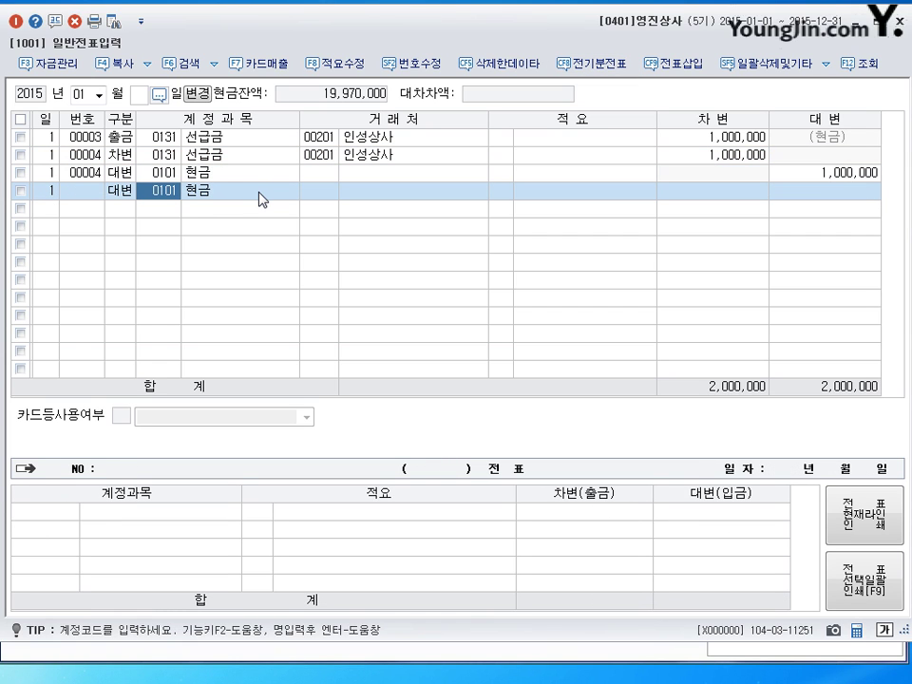
key(Up)
key(Up)
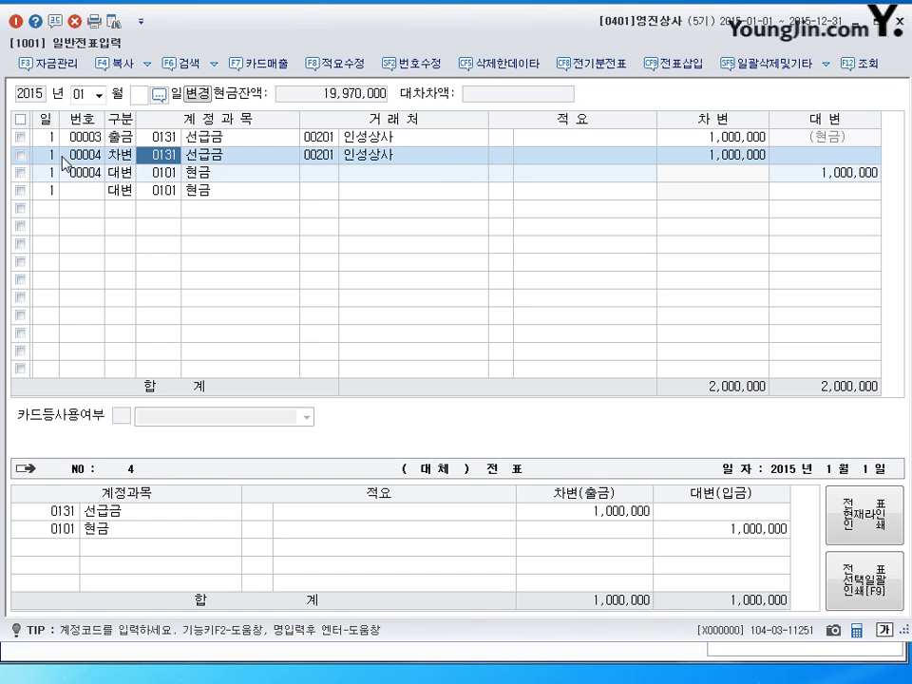
click(164, 139)
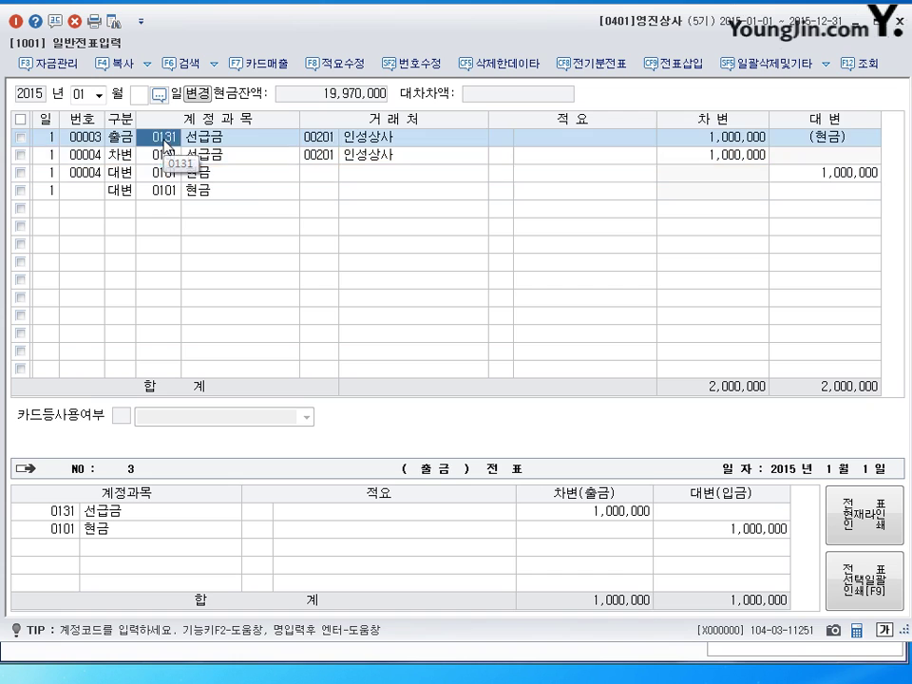
key(Down)
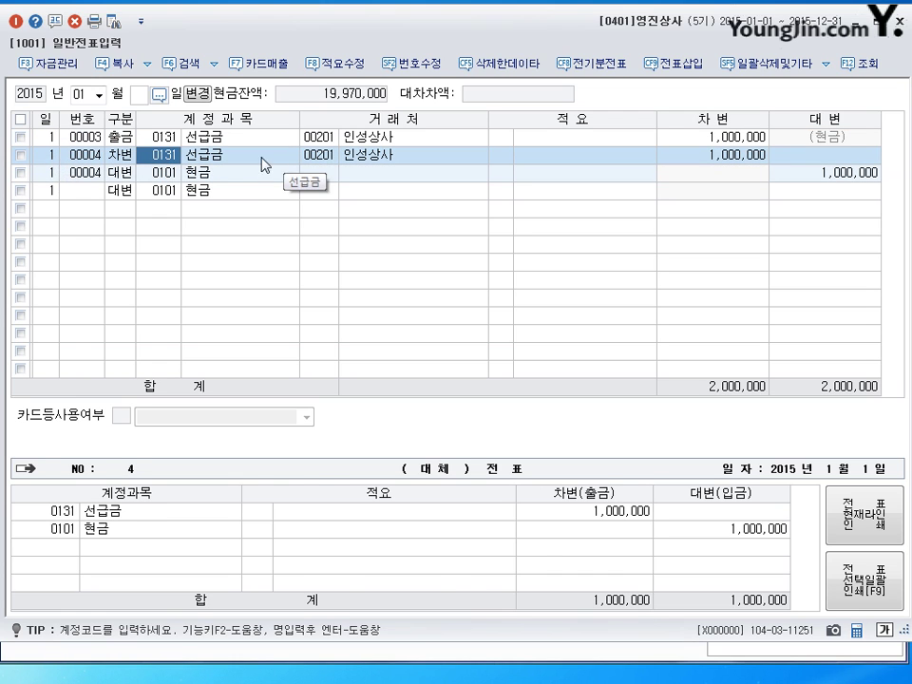
key(Return)
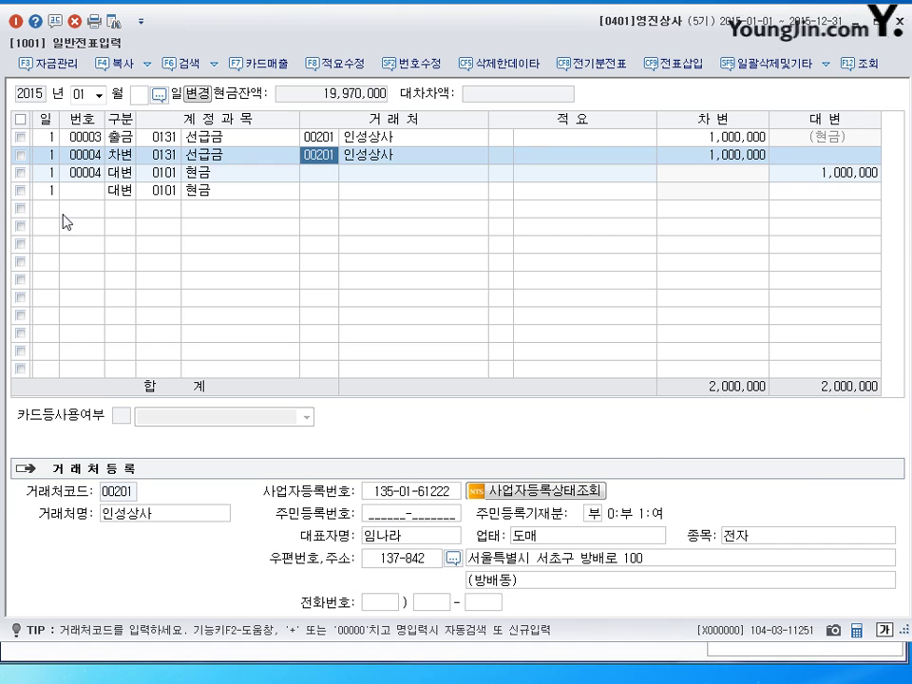
- Mark vouchers 00003 and 00004, and clear voucher 00004 again to leave only 00003 marked
click(20, 137)
click(20, 155)
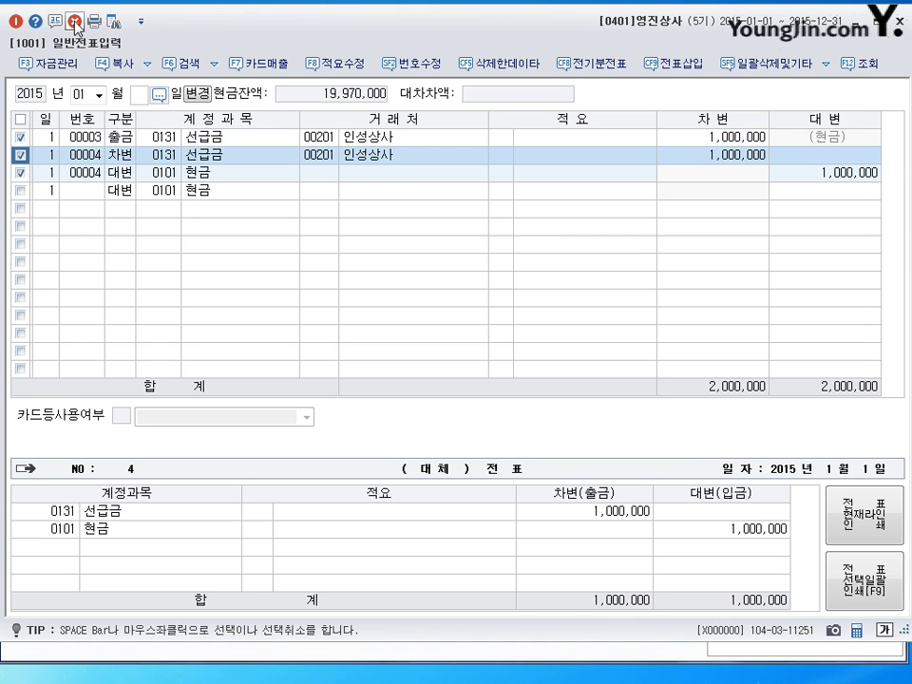
click(314, 157)
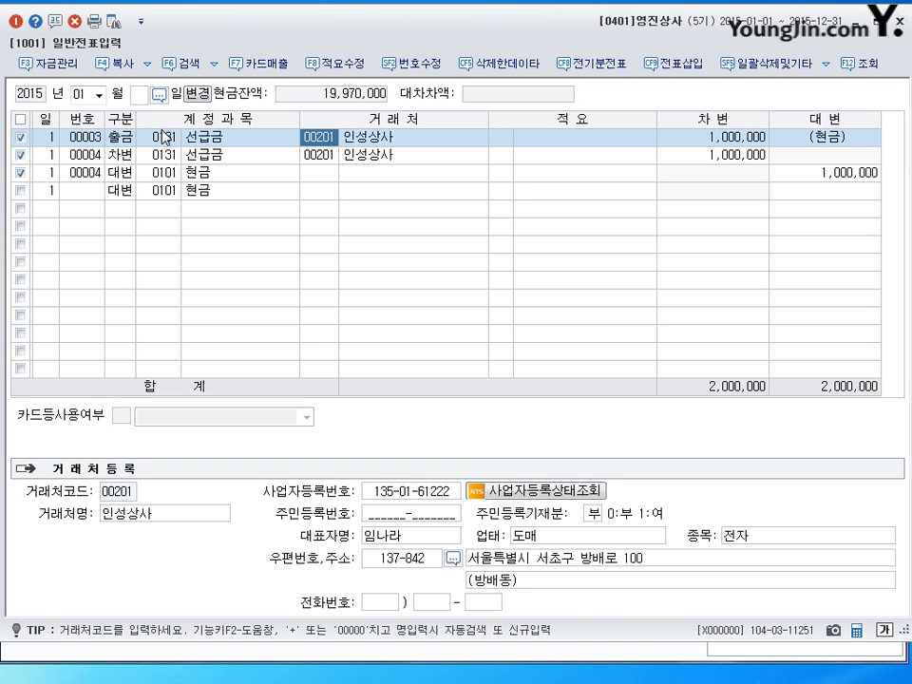
click(19, 153)
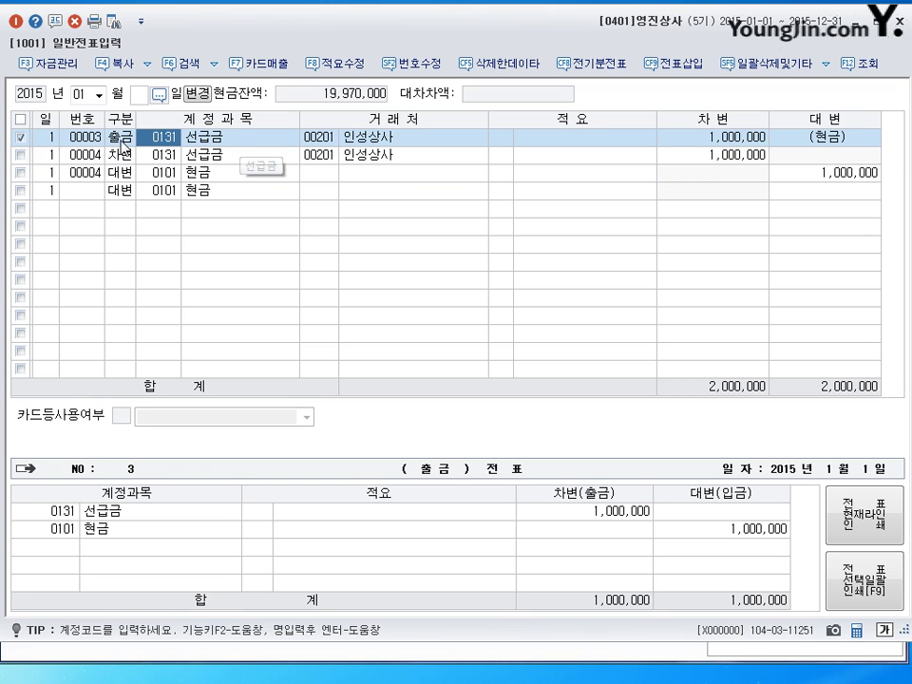
- Open the 이동 options for the marked 출금 voucher 00003, review the date and 적요 settings, and cancel without moving it
click(167, 141)
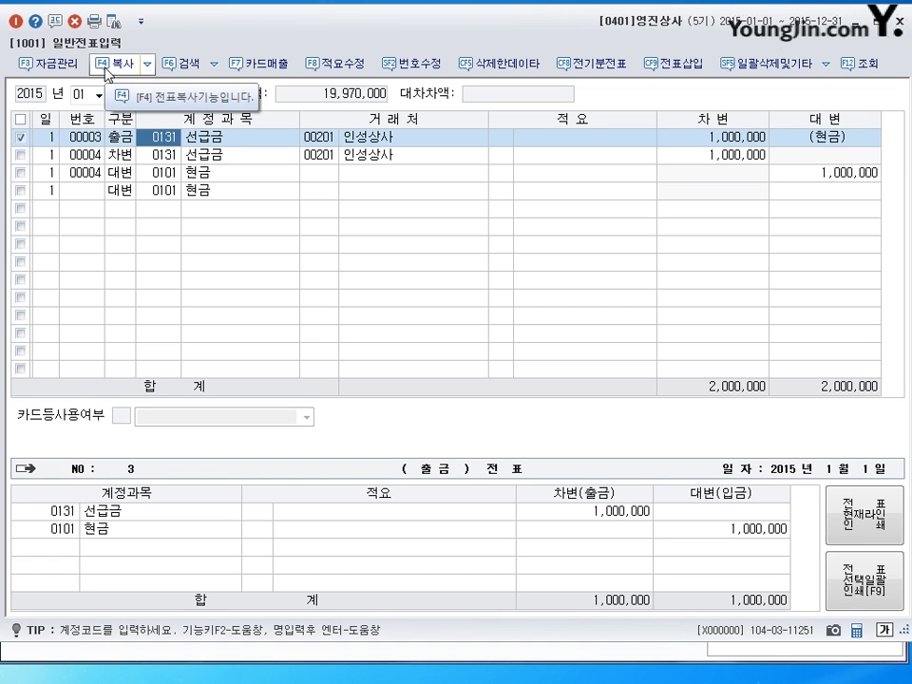
click(147, 63)
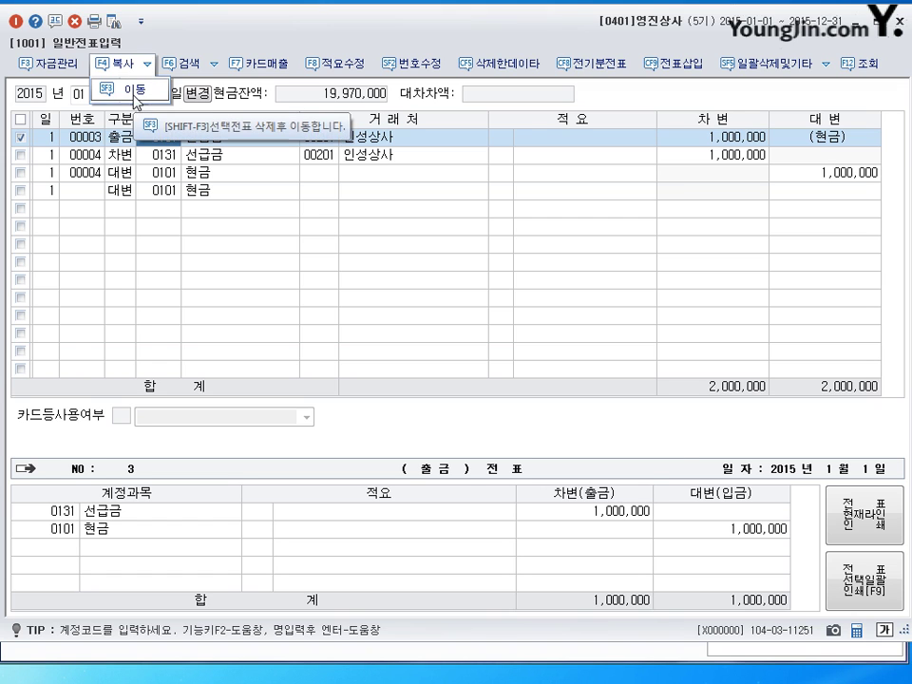
click(131, 89)
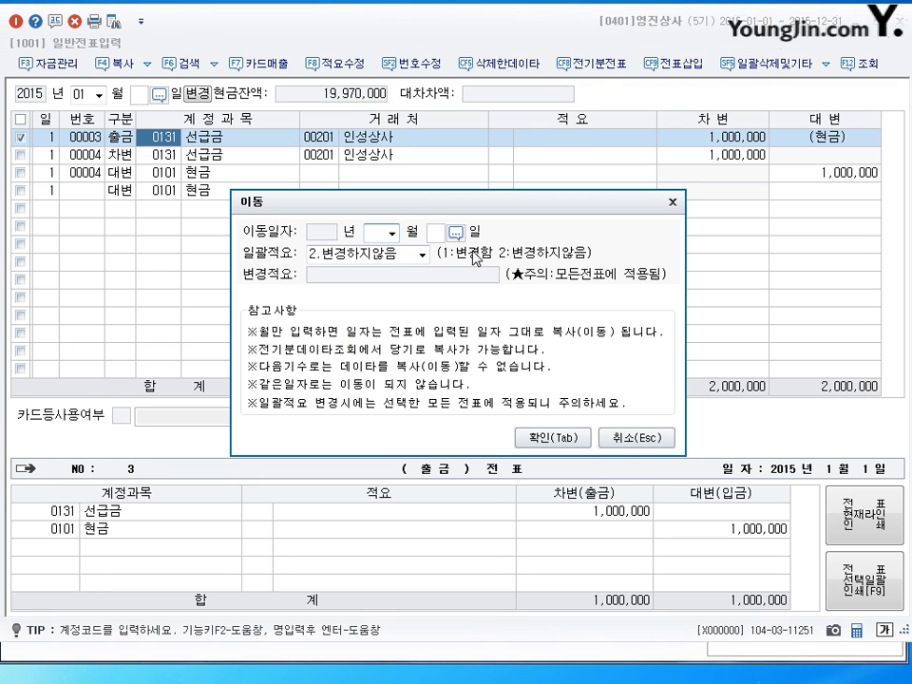
click(623, 443)
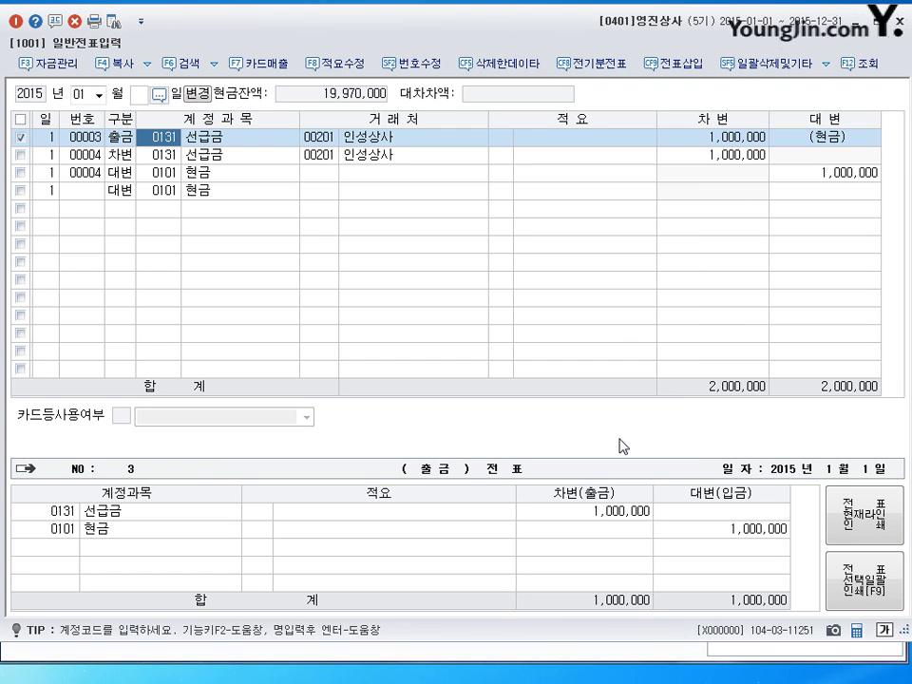